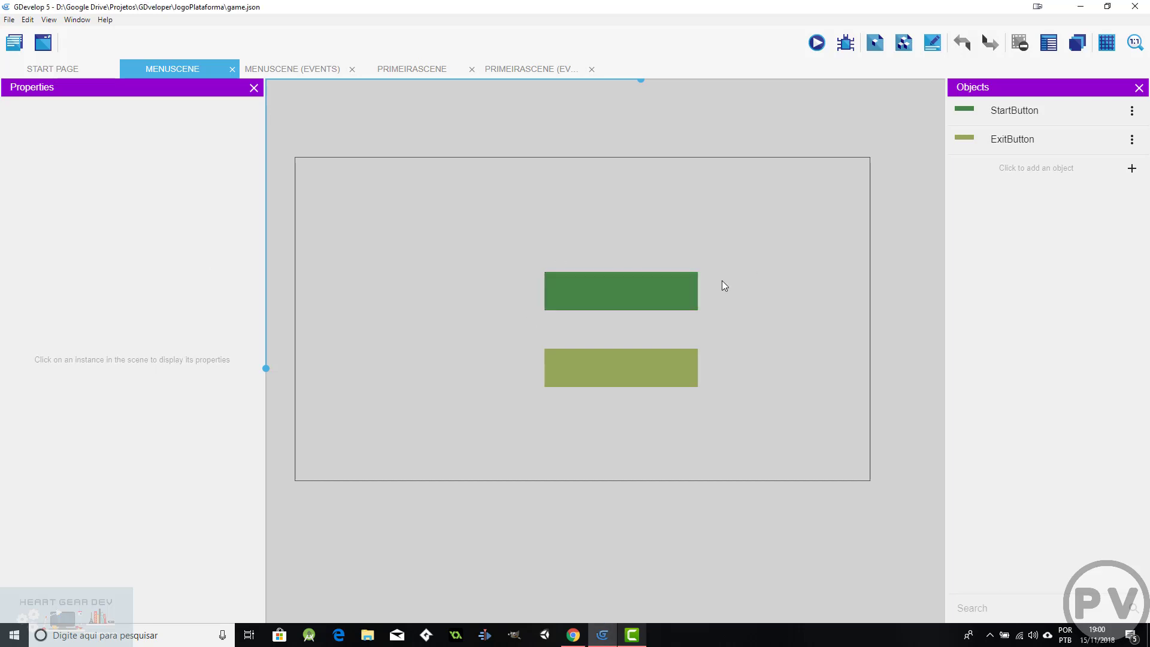
Move the StartButton and ExitButton together toward the scene's center, placing StartButton at about X 483, Y 265.
{"action": "left_click_drag", "start_coordinate": [742, 259], "coordinate": [525, 413]}
{"action": "left_click_drag", "start_coordinate": [634, 291], "coordinate": [610, 319]}
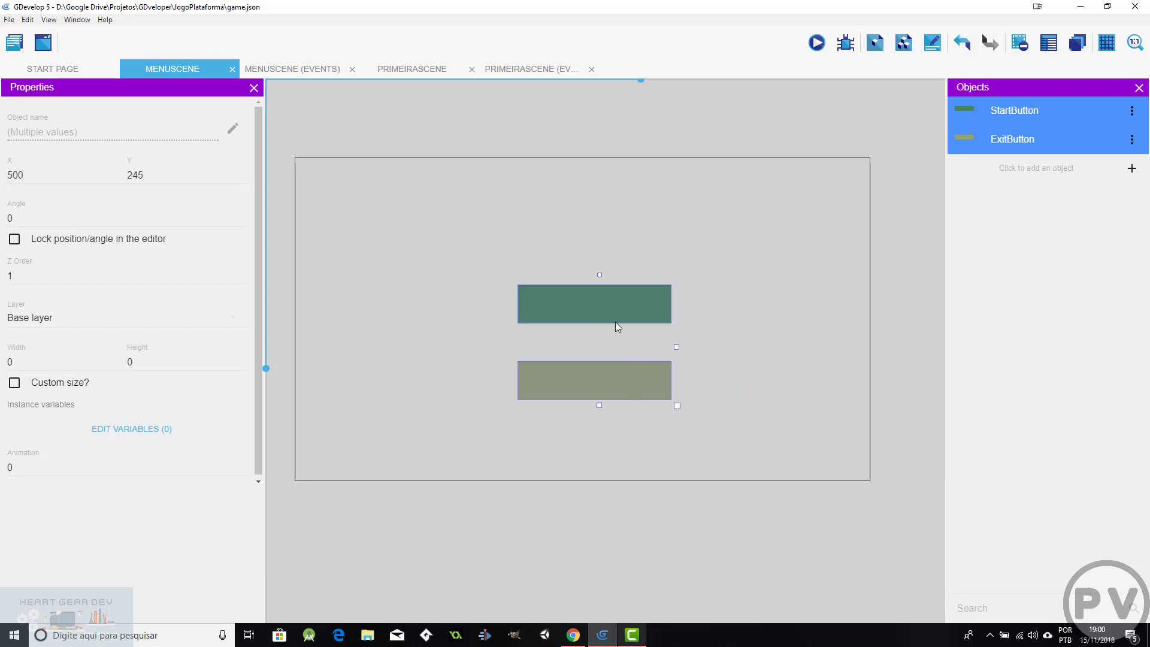
{"action": "left_click", "coordinate": [681, 333]}
{"action": "left_click_drag", "start_coordinate": [690, 274], "coordinate": [511, 399]}
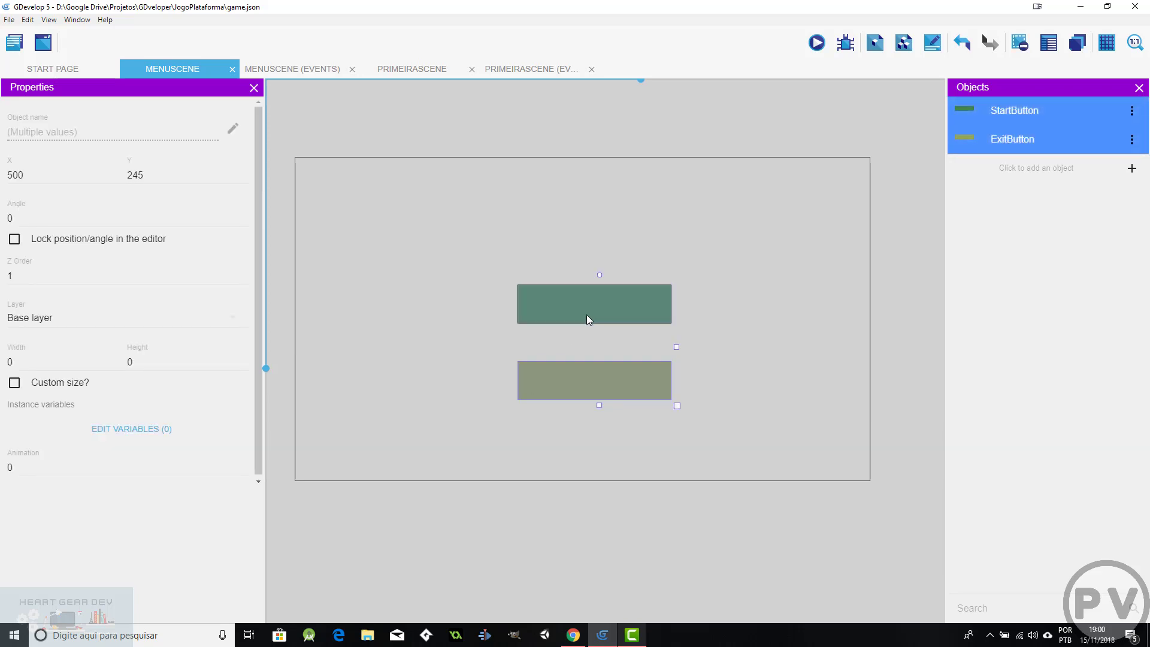
{"action": "left_click_drag", "start_coordinate": [587, 314], "coordinate": [577, 327]}
{"action": "left_click", "coordinate": [728, 333]}
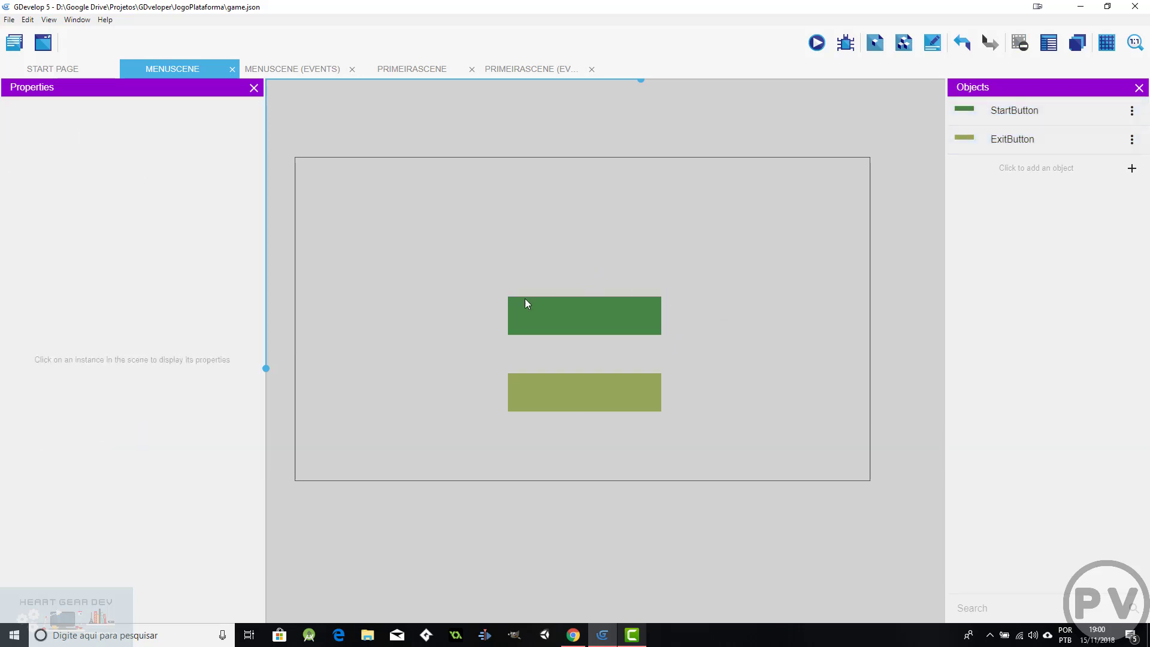
{"action": "left_click", "coordinate": [578, 315]}
{"action": "left_click", "coordinate": [737, 333]}
{"action": "left_click", "coordinate": [605, 320]}
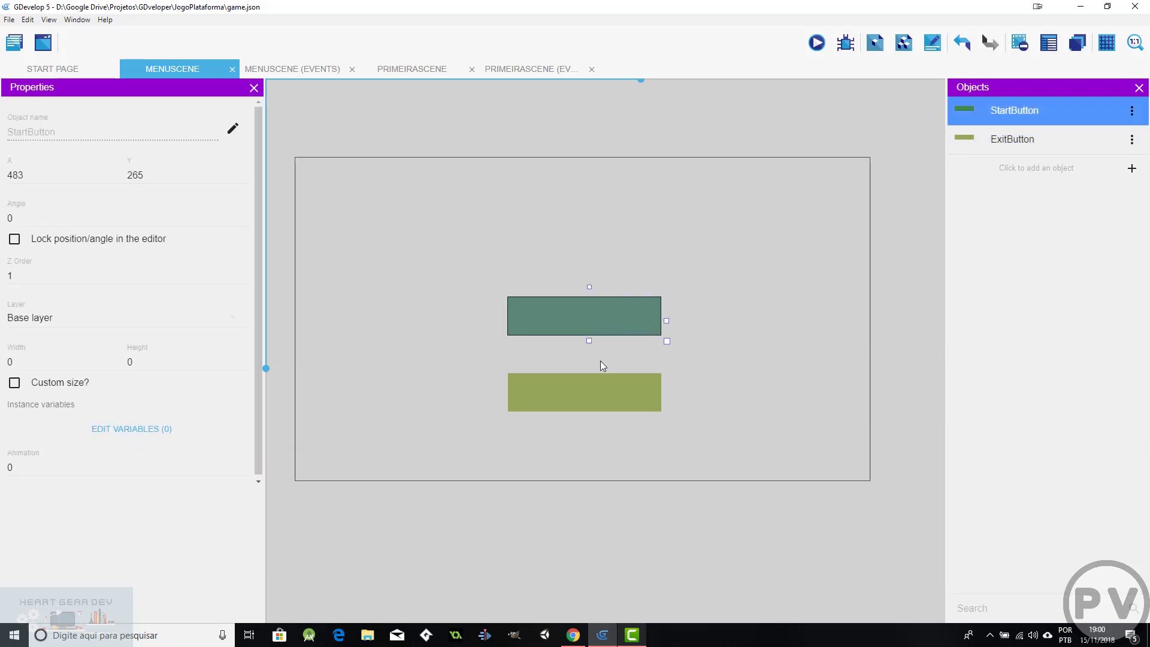
{"action": "left_click", "coordinate": [594, 387]}
{"action": "left_click", "coordinate": [582, 321]}
{"action": "left_click", "coordinate": [702, 339]}
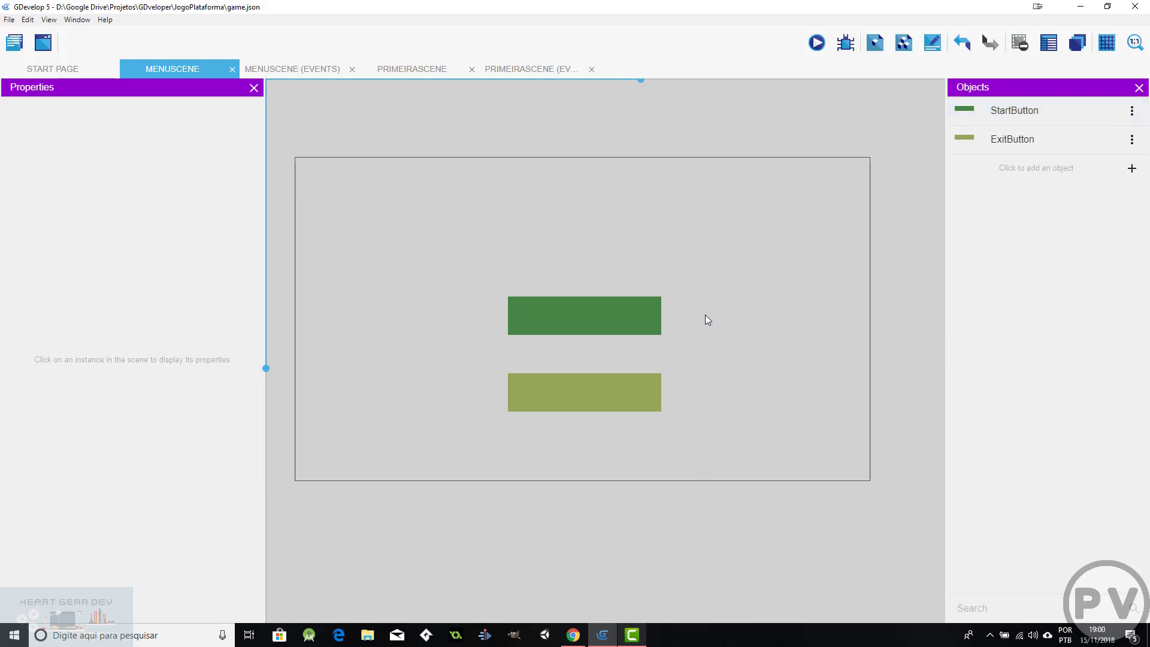
{"action": "left_click_drag", "start_coordinate": [710, 286], "coordinate": [486, 425]}
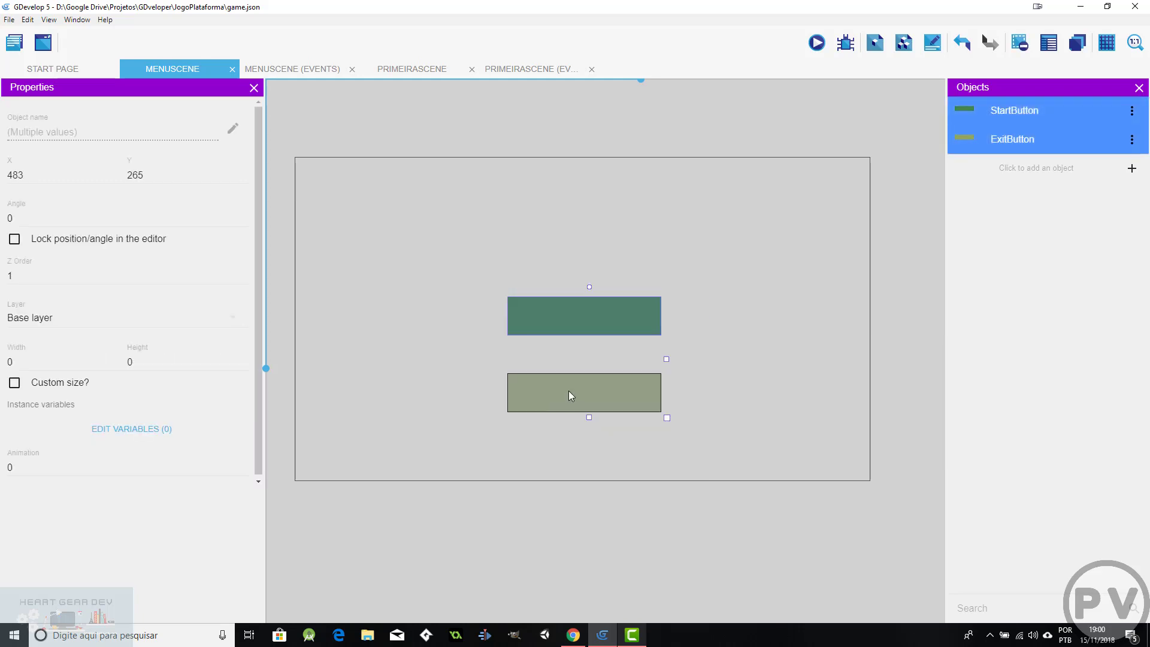
{"action": "left_click", "coordinate": [686, 349]}
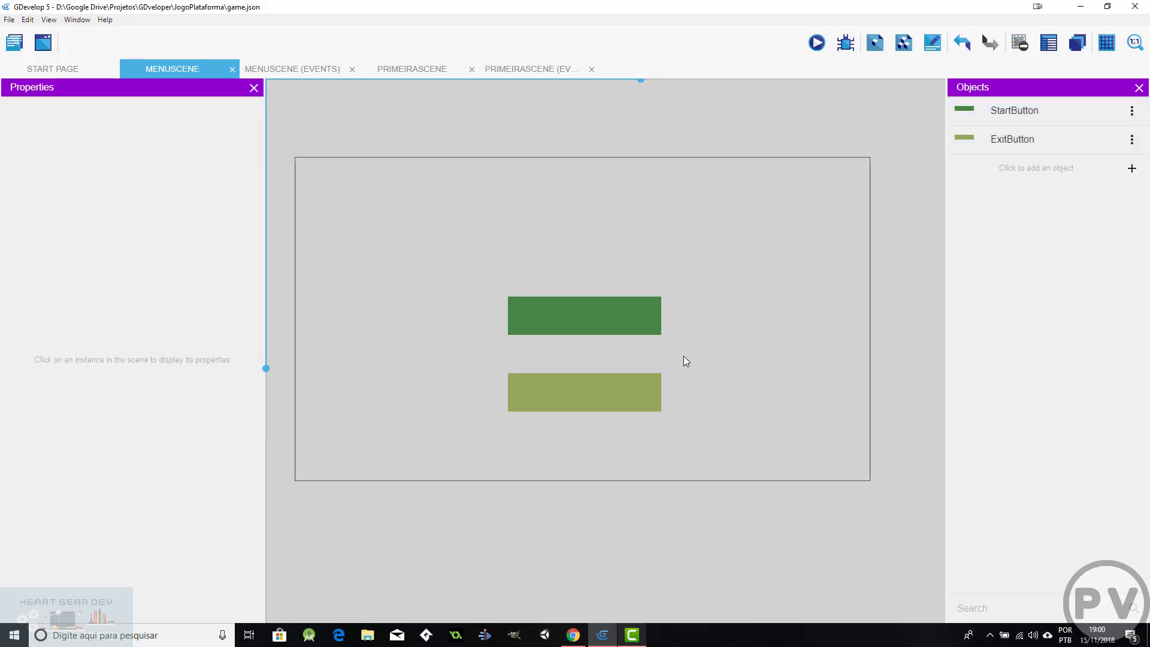
{"action": "left_click", "coordinate": [593, 329]}
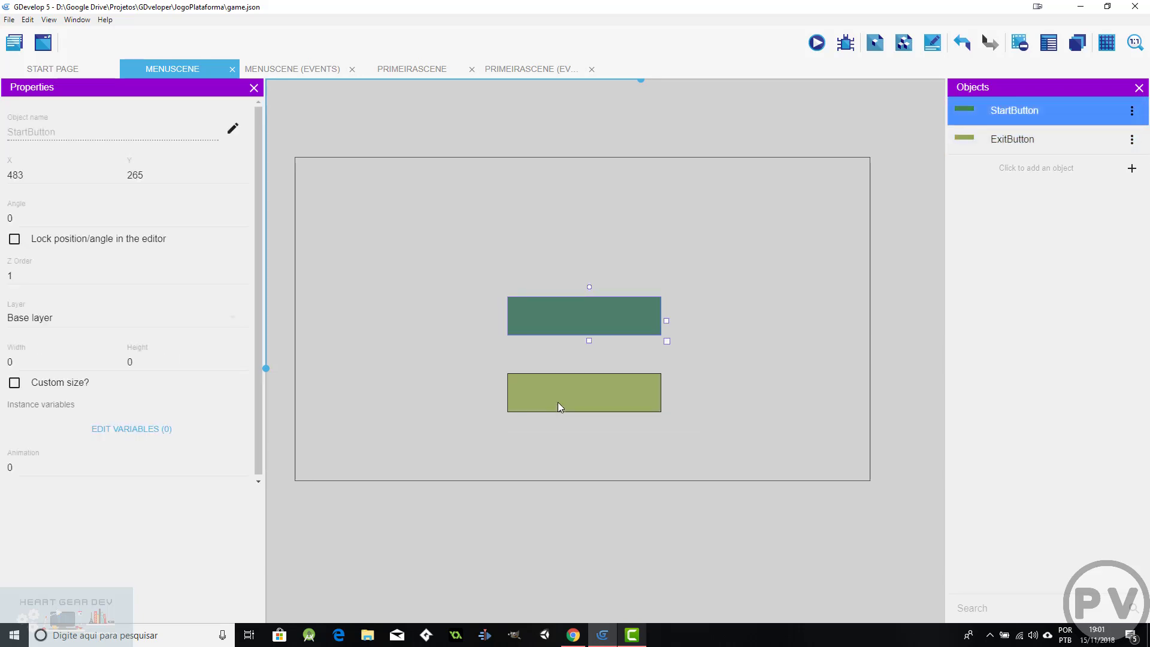
{"action": "left_click", "coordinate": [559, 401]}
{"action": "left_click", "coordinate": [583, 330]}
{"action": "left_click", "coordinate": [591, 406]}
{"action": "left_click", "coordinate": [747, 323]}
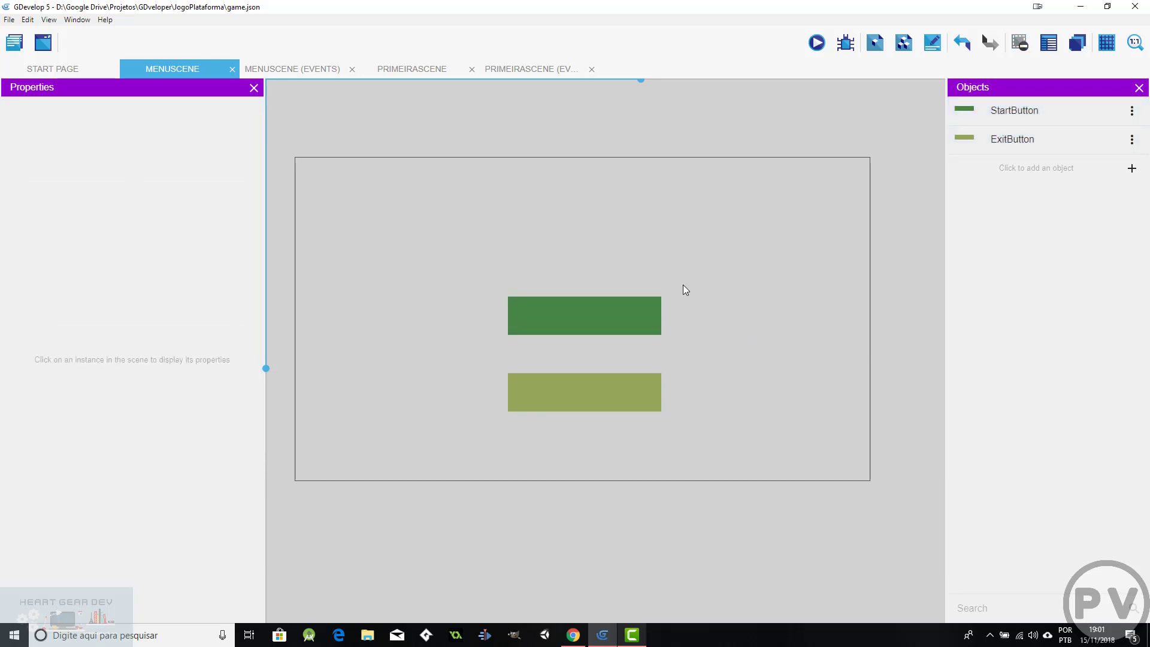
Nudge the StartButton and ExitButton together slightly to the left in the scene.
{"action": "left_click_drag", "start_coordinate": [671, 290], "coordinate": [494, 423]}
{"action": "left_click", "coordinate": [888, 267]}
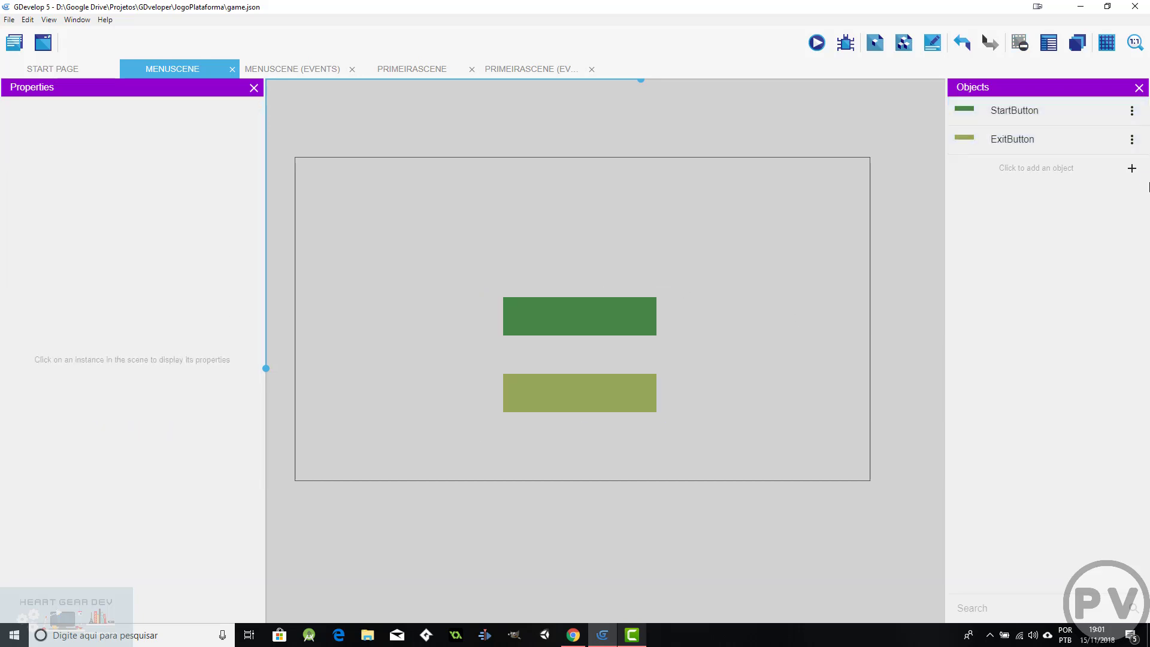
Add a new Text object to the menu scene and set its font size to 32.
{"action": "left_click", "coordinate": [1133, 170]}
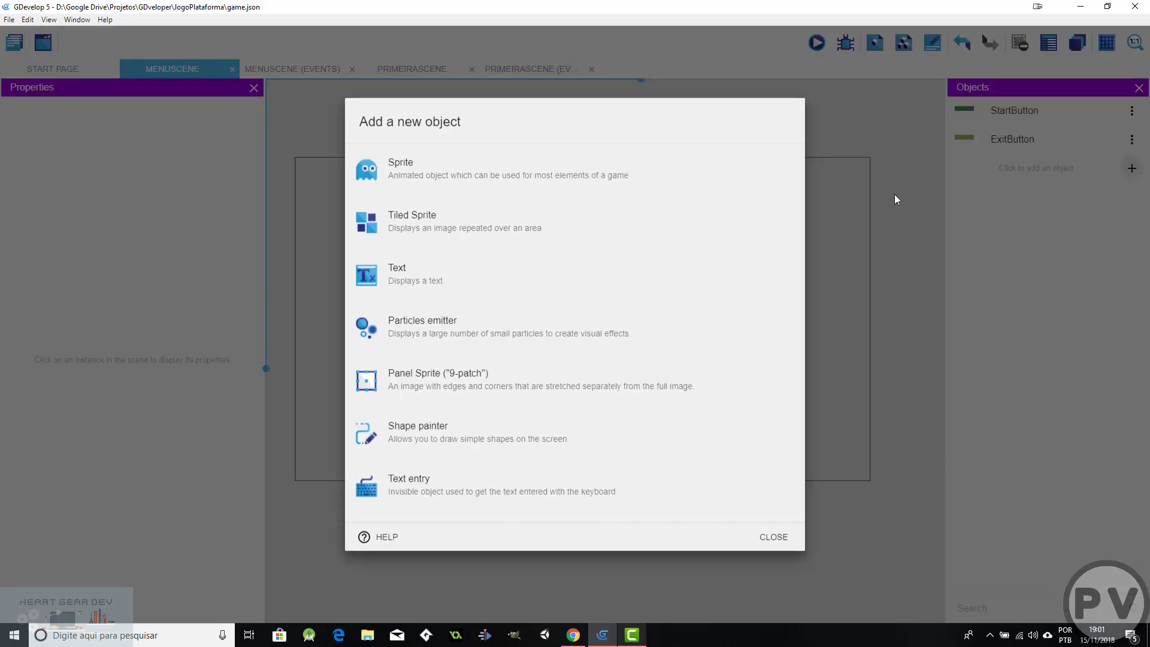
{"action": "left_click", "coordinate": [410, 284]}
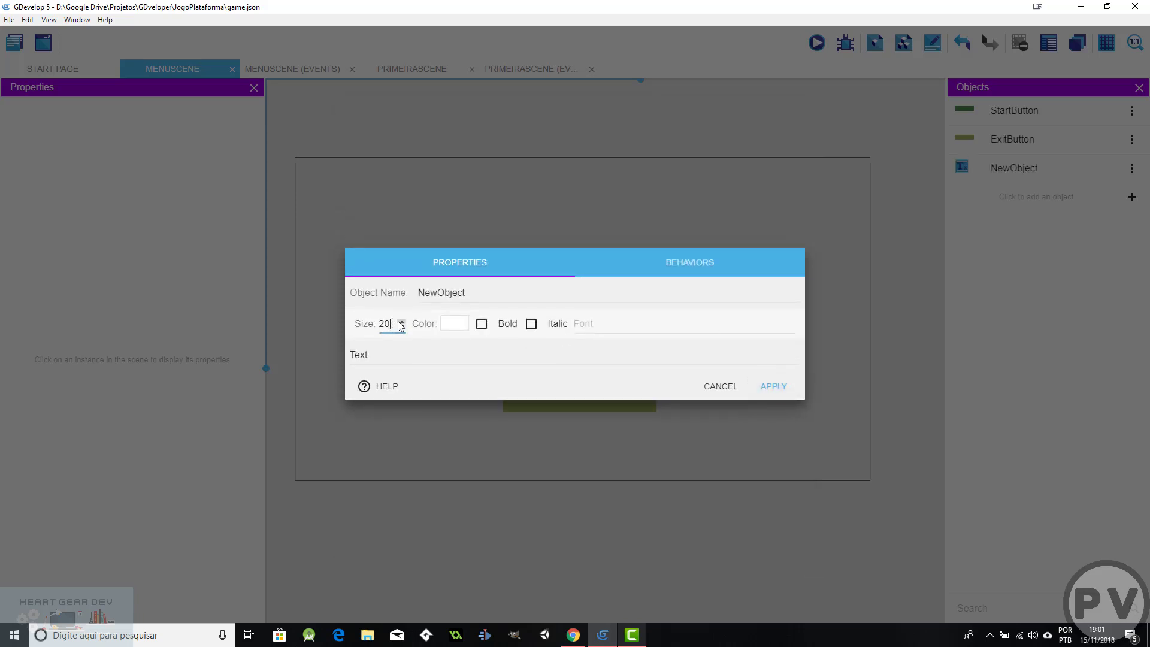
{"action": "left_click", "coordinate": [401, 322]}
{"action": "type", "text": "32"}
Name the new text object StartText.
{"action": "double_click", "coordinate": [471, 296]}
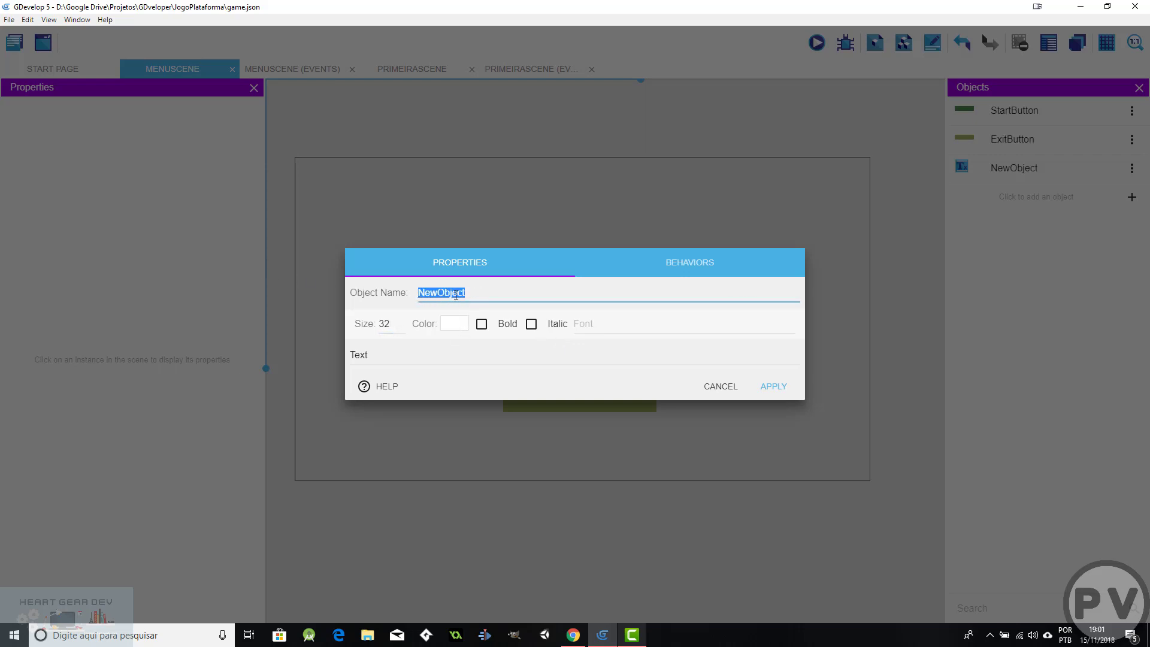
{"action": "key", "text": "BackSpace"}
{"action": "type", "text": "StartTx"}
{"action": "key", "text": "BackSpace"}
{"action": "type", "text": "ext"}
{"action": "left_click_drag", "start_coordinate": [457, 296], "coordinate": [393, 295]}
Set the displayed text of StartText to Start and apply the object's properties.
{"action": "left_click_drag", "start_coordinate": [383, 354], "coordinate": [301, 353]}
{"action": "type", "text": "Sraer"}
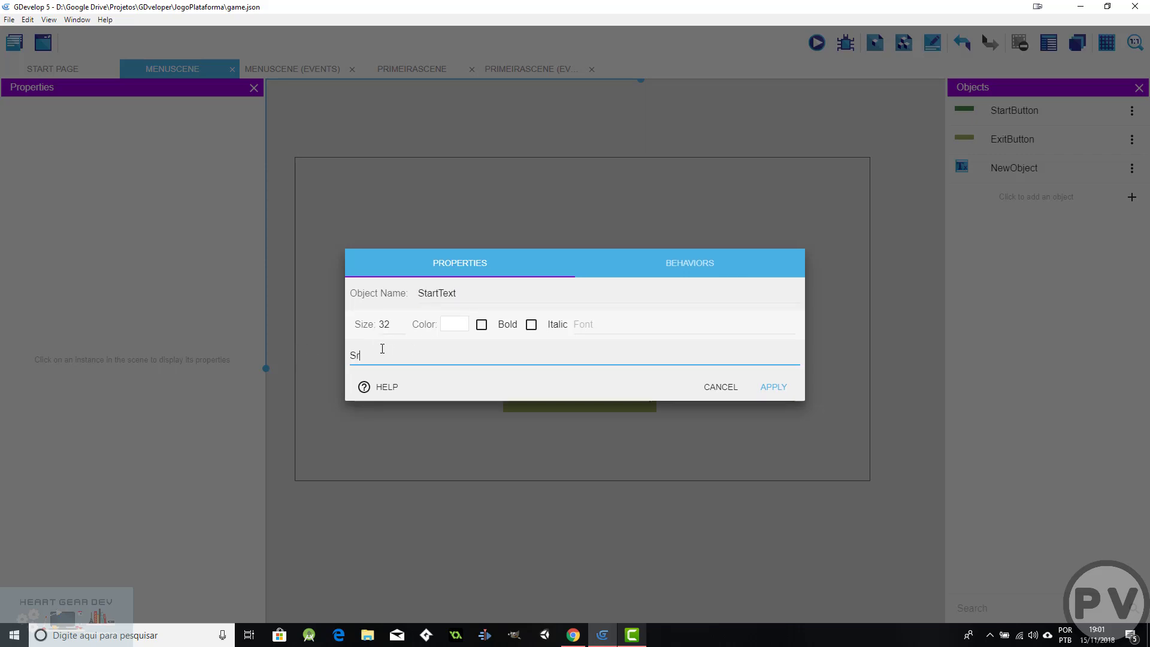
{"action": "key", "text": "BackSpace"}
{"action": "key", "text": "BackSpace"}
{"action": "key", "text": "BackSpace"}
{"action": "type", "text": "tartText"}
{"action": "left_click", "coordinate": [774, 386]}
Place the StartText object just above the green button, at about X 433, Y 172.
{"action": "left_click_drag", "start_coordinate": [1010, 169], "coordinate": [581, 283]}
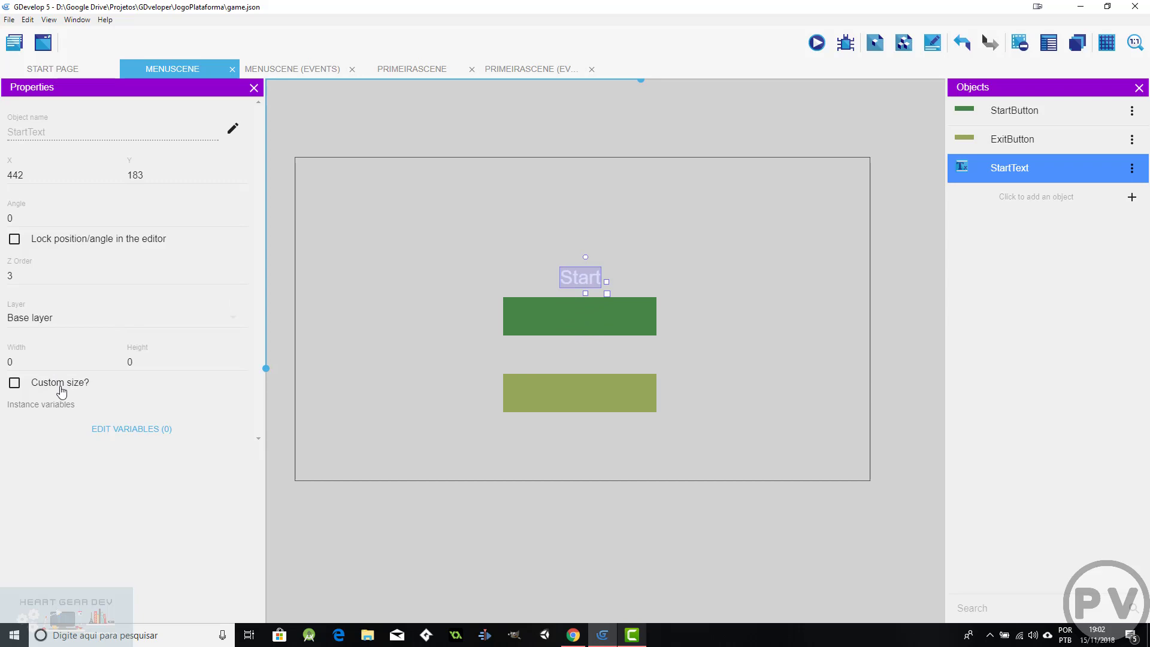
{"action": "left_click_drag", "start_coordinate": [581, 278], "coordinate": [576, 271]}
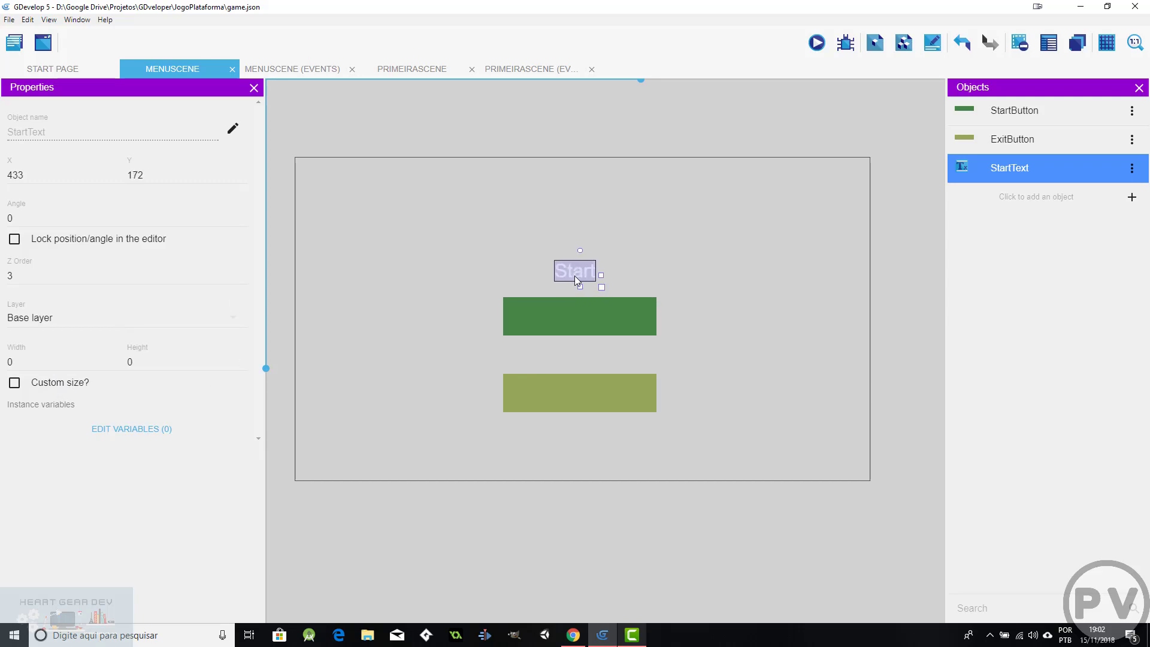
Try a custom size on the Start label, turn it off again, and reposition the label at about X 411, Y 171.
{"action": "left_click", "coordinate": [31, 390]}
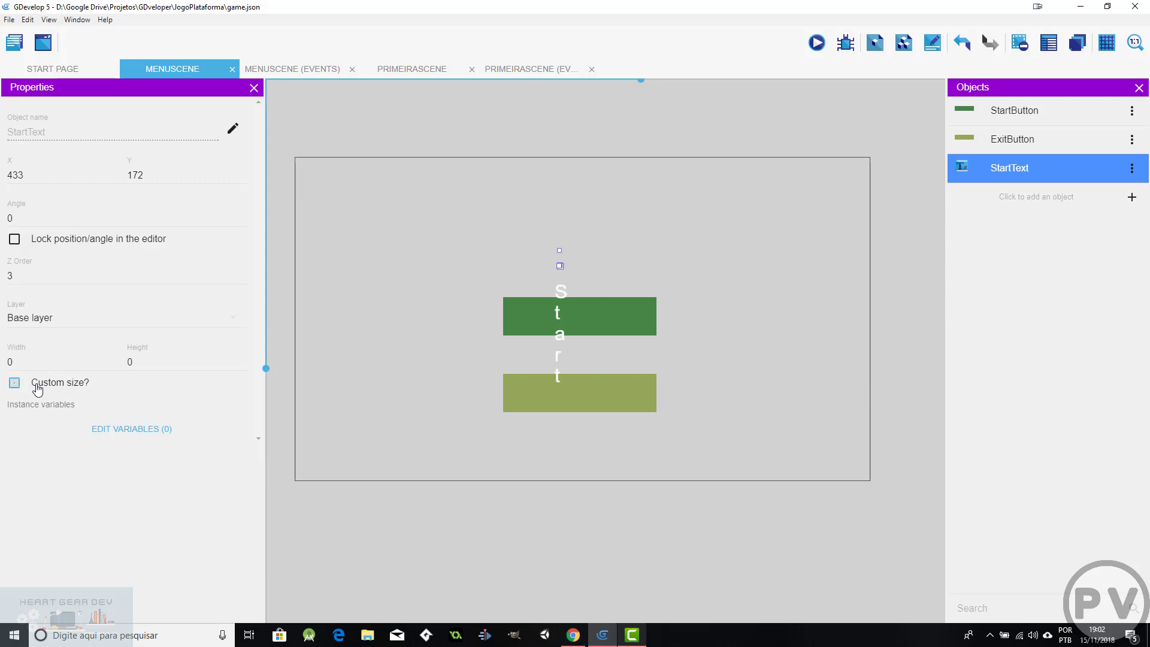
{"action": "left_click", "coordinate": [39, 383]}
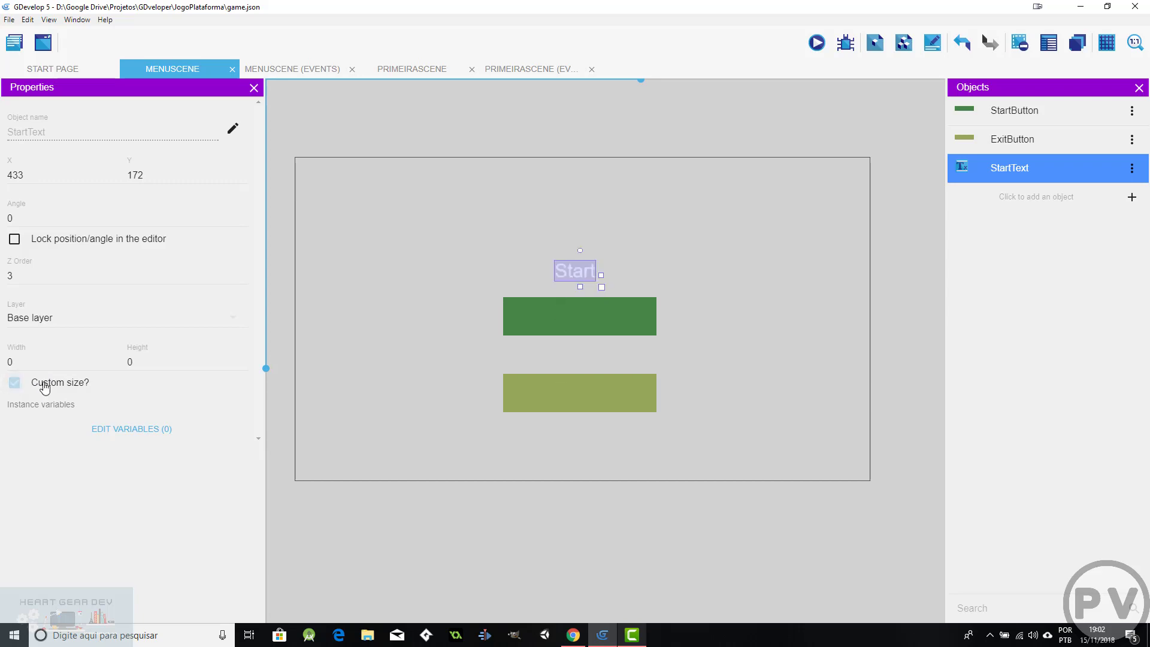
{"action": "mouse_move", "coordinate": [577, 272]}
{"action": "left_mouse_down"}
{"action": "mouse_move", "coordinate": [604, 274]}
{"action": "mouse_move", "coordinate": [587, 276]}
{"action": "left_mouse_up"}
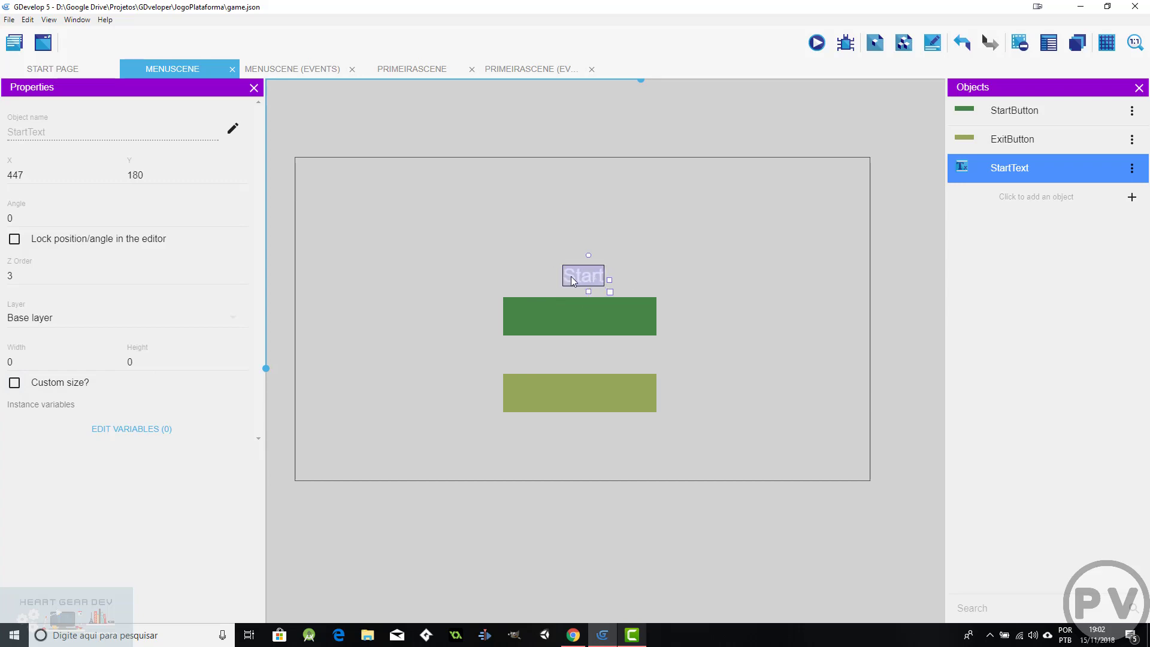
{"action": "left_click_drag", "start_coordinate": [590, 285], "coordinate": [569, 281]}
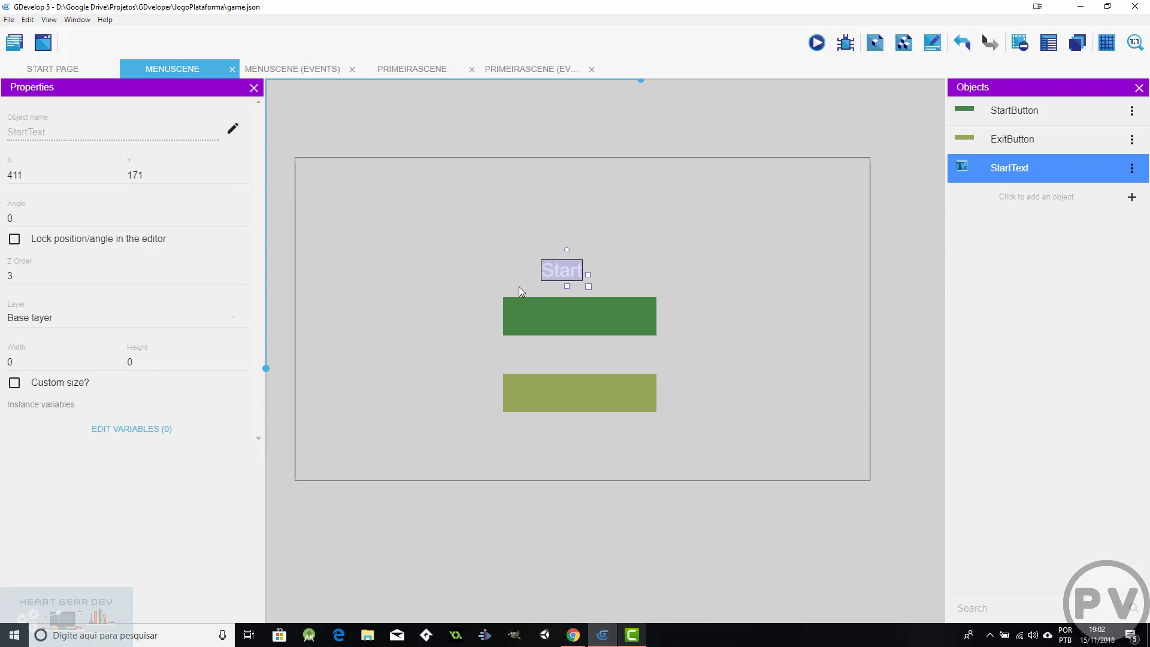
Try giving the Start label a custom size of about 239 by 60, positioned at about X 373, Y 141.
{"action": "left_click", "coordinate": [61, 385]}
{"action": "left_click_drag", "start_coordinate": [550, 267], "coordinate": [693, 265]}
{"action": "left_click_drag", "start_coordinate": [620, 266], "coordinate": [535, 264]}
{"action": "left_click", "coordinate": [580, 258]}
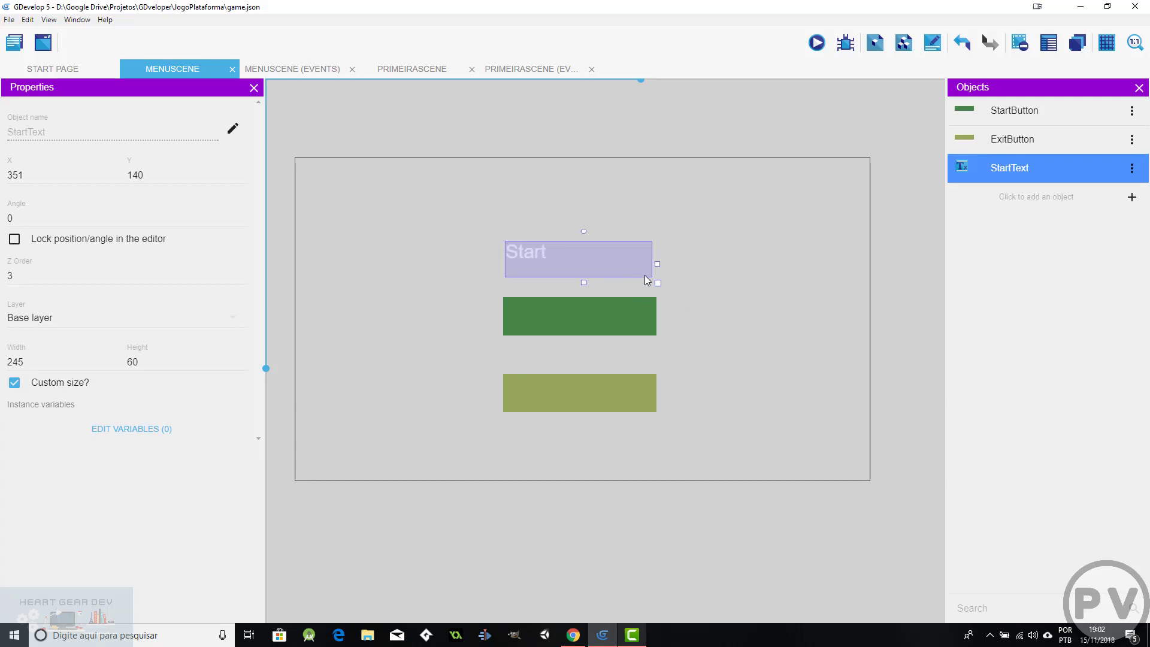
{"action": "mouse_move", "coordinate": [664, 264]}
{"action": "left_mouse_down"}
{"action": "mouse_move", "coordinate": [690, 264]}
{"action": "mouse_move", "coordinate": [654, 266]}
{"action": "left_mouse_up"}
{"action": "left_click_drag", "start_coordinate": [541, 257], "coordinate": [612, 252]}
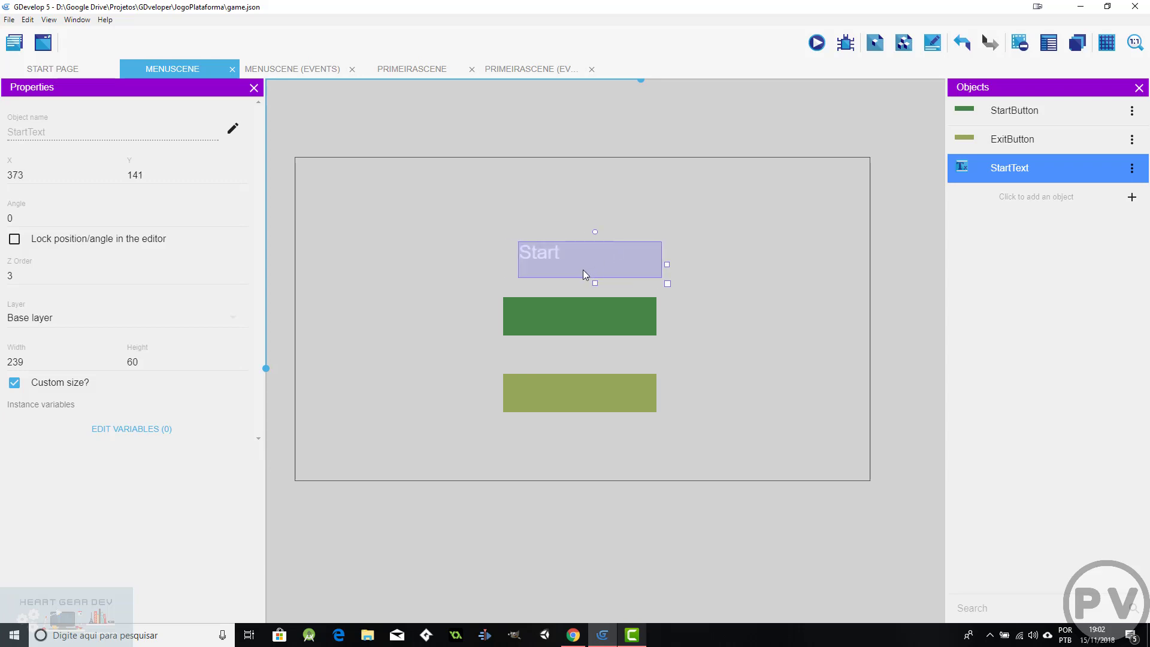
Turn off the Start label's custom size and move it just above the green button, at about X 446, Y 183.
{"action": "left_click", "coordinate": [60, 384]}
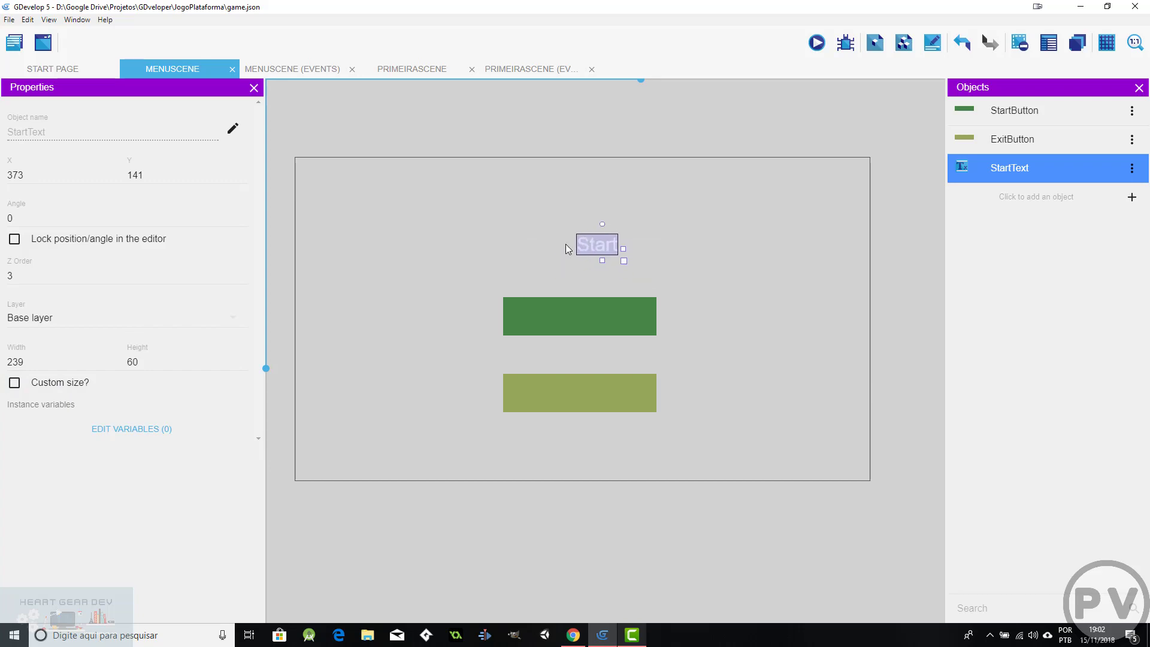
{"action": "left_click_drag", "start_coordinate": [566, 246], "coordinate": [583, 272]}
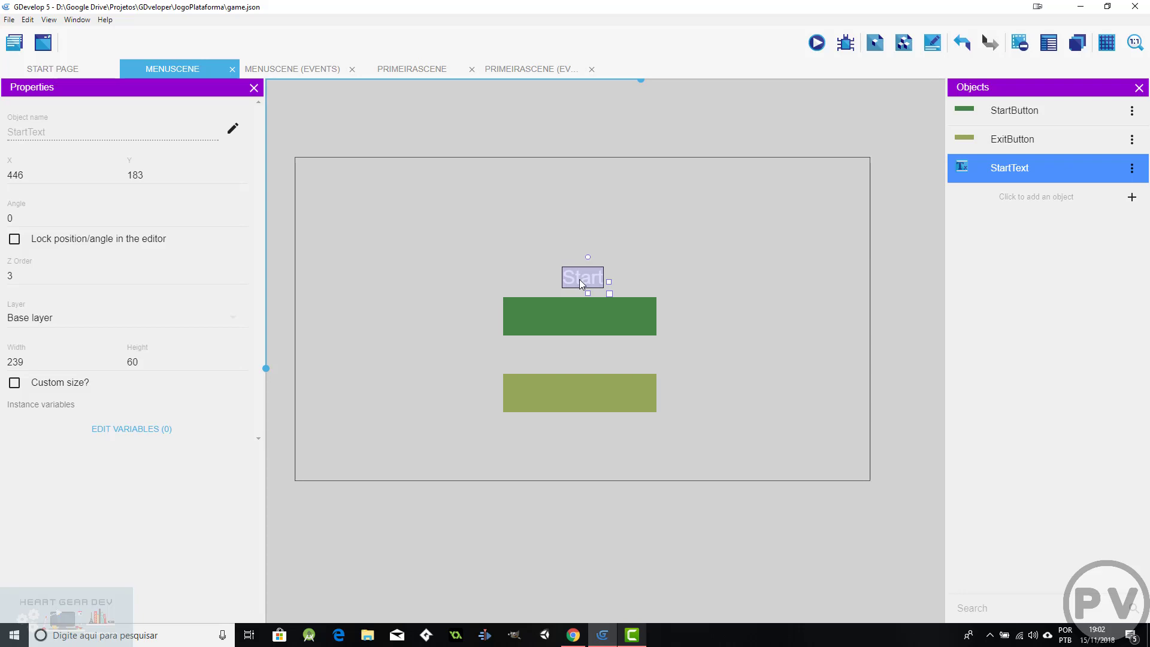
Add a second Text object named ExitText, closing the Paint 3D window that interrupts.
{"action": "left_click", "coordinate": [1132, 197]}
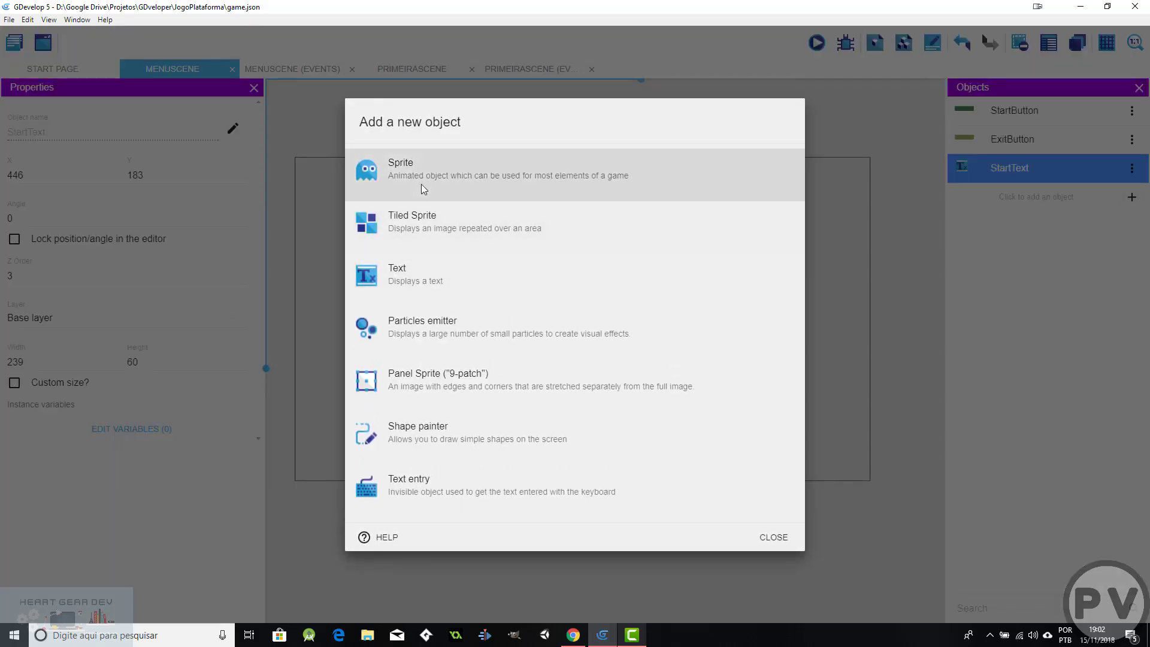
{"action": "left_click", "coordinate": [399, 279]}
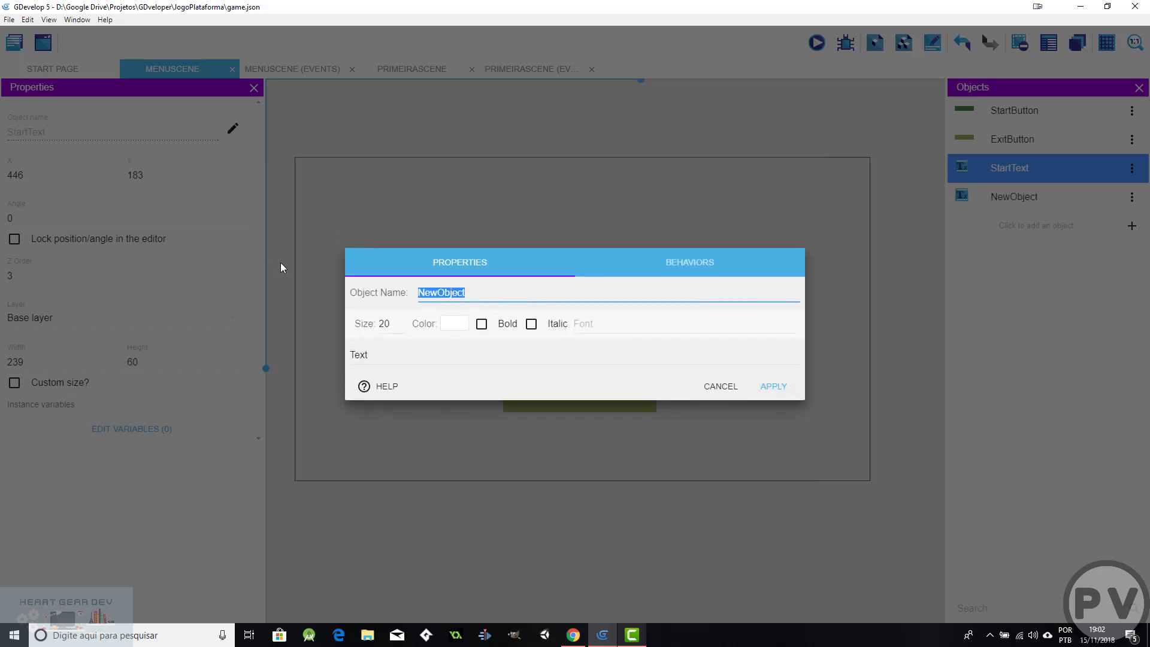
{"action": "type", "text": "ExitTe"}
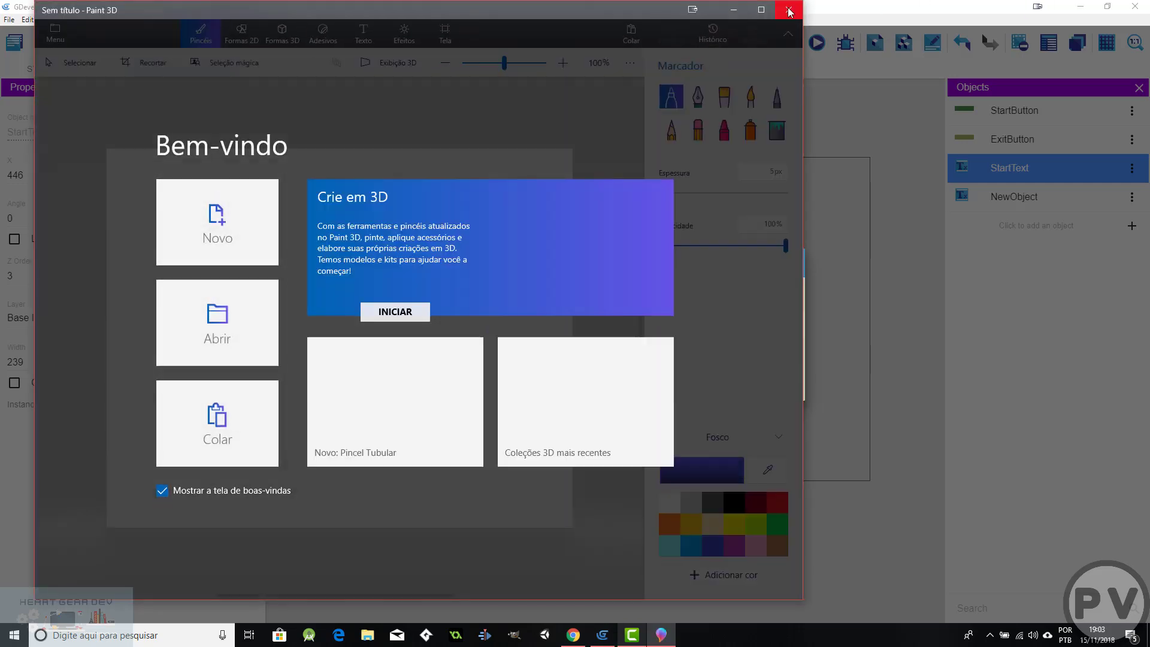
{"action": "left_click", "coordinate": [788, 8]}
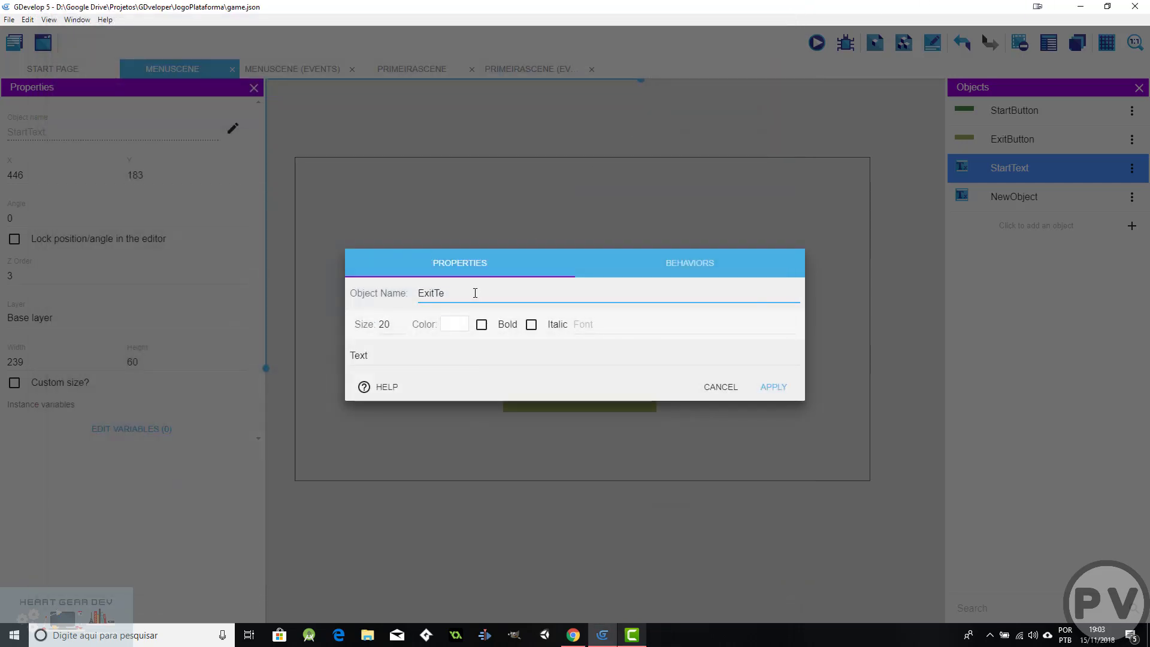
{"action": "type", "text": "xt"}
{"action": "key", "text": "Tab"}
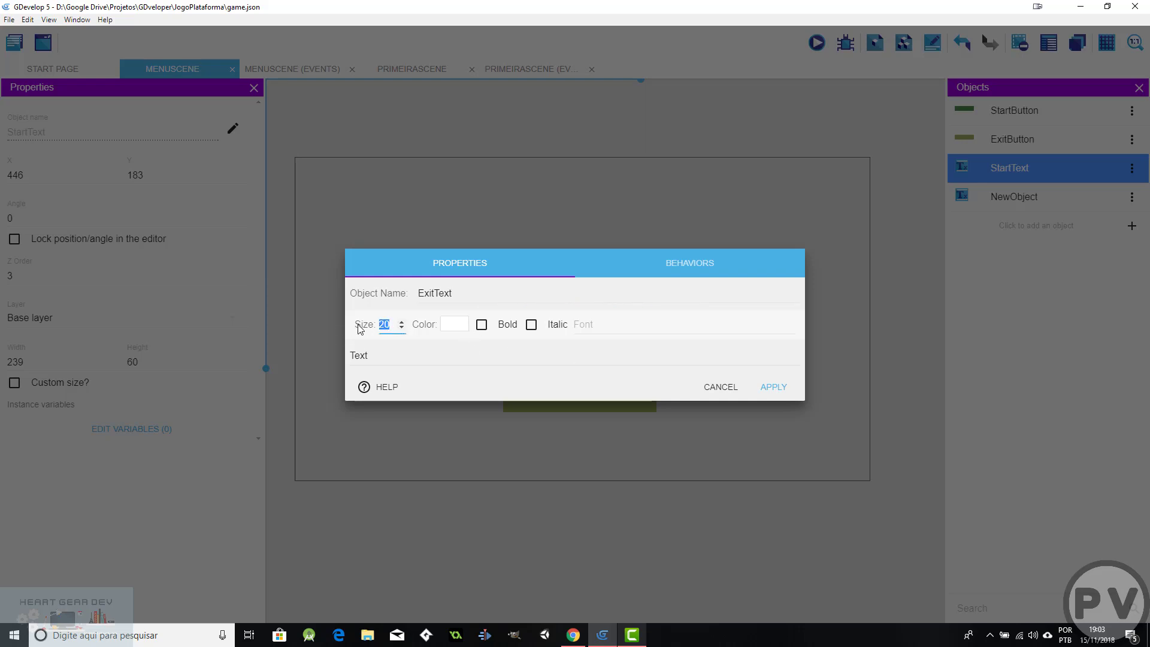
Set the font size of ExitText to 32 and its displayed text to Exit, and apply the properties.
{"action": "type", "text": "32"}
{"action": "key", "text": "Tab"}
{"action": "type", "text": "E"}
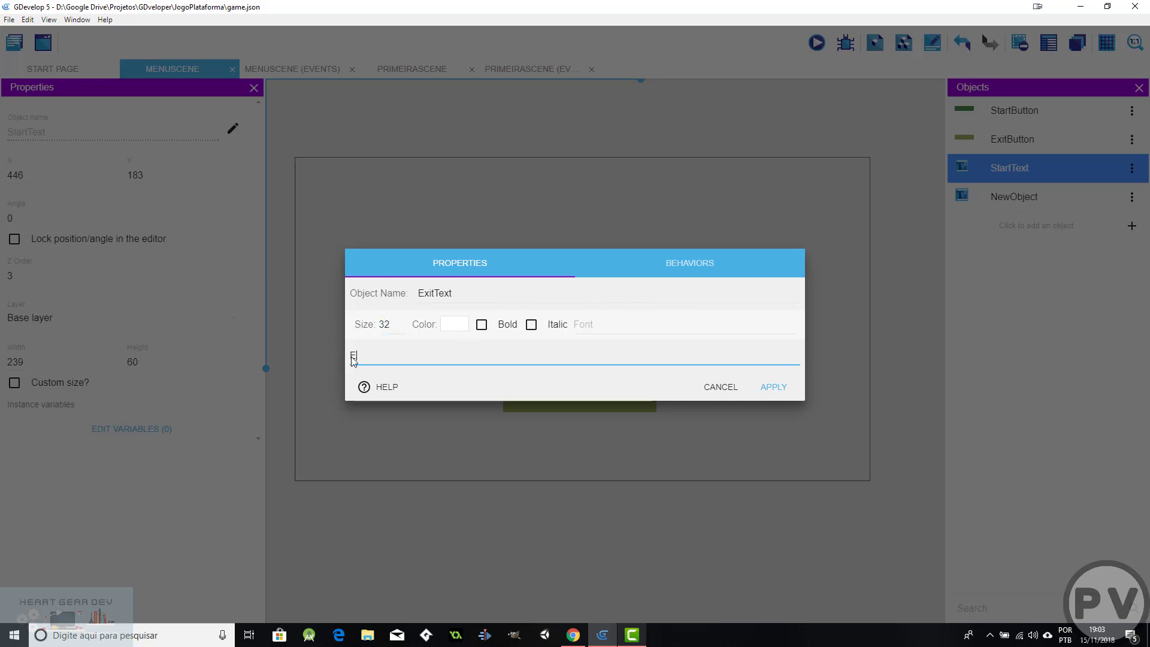
{"action": "type", "text": "xit"}
{"action": "left_click", "coordinate": [774, 386]}
Place the ExitText object on the olive button, at about X 451, Y 375.
{"action": "left_click", "coordinate": [965, 197]}
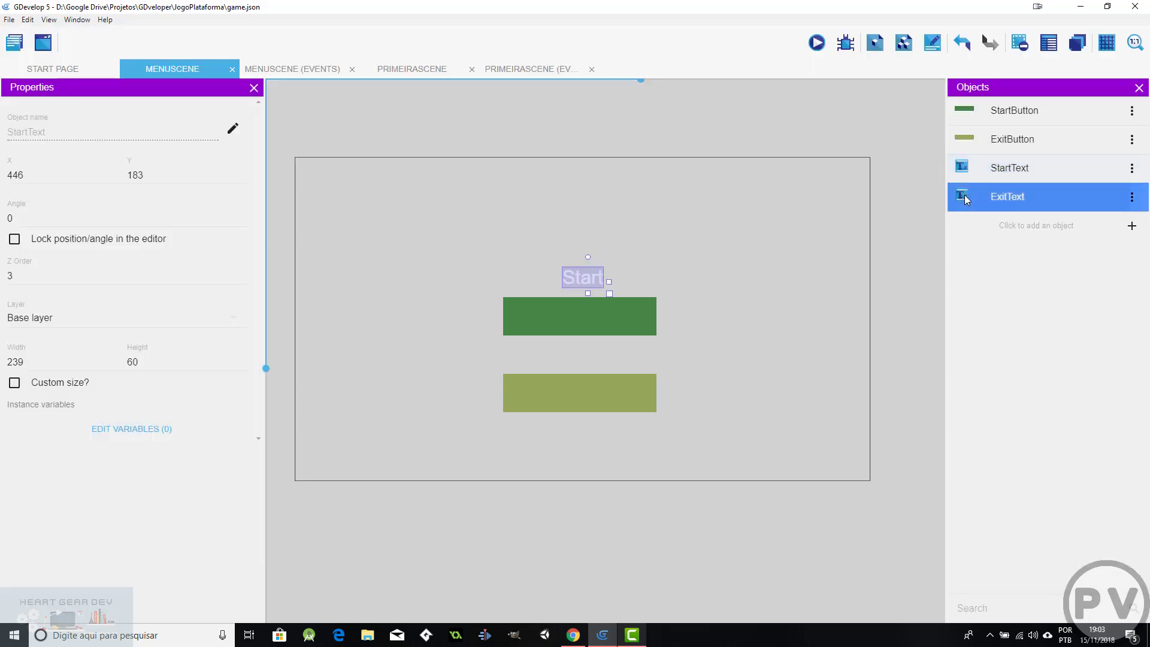
{"action": "left_click_drag", "start_coordinate": [965, 199], "coordinate": [588, 396]}
{"action": "left_click", "coordinate": [573, 355]}
{"action": "left_click", "coordinate": [577, 394]}
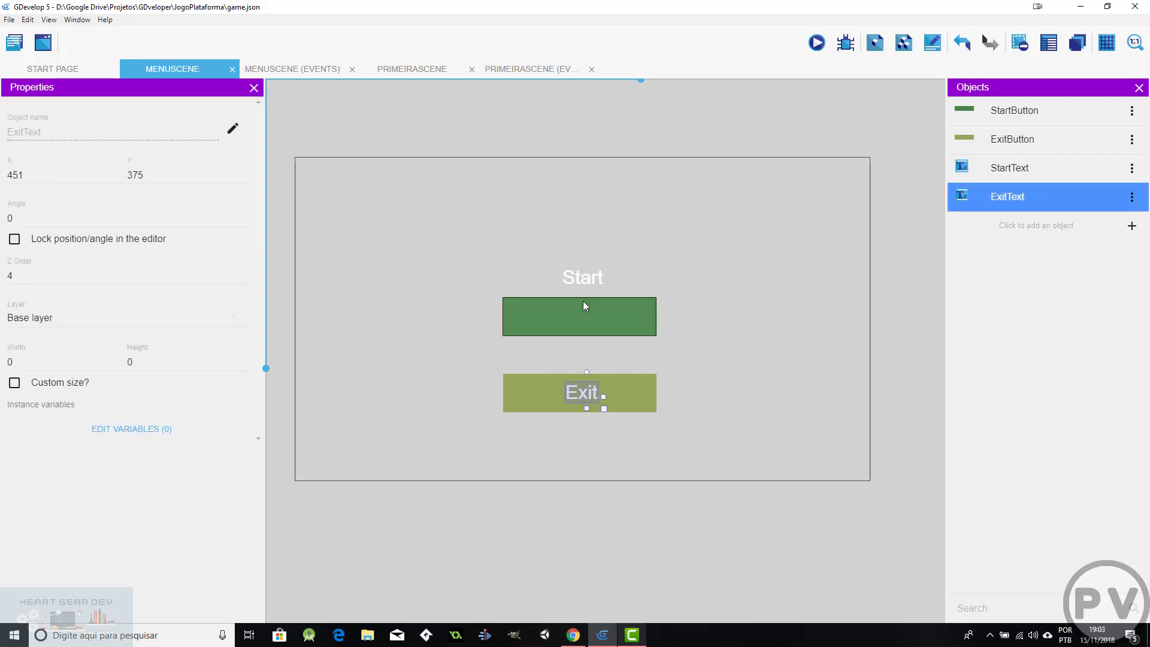
Move the Start label onto the green button at about X 446, Y 223, and preview the menu scene.
{"action": "left_click_drag", "start_coordinate": [583, 301], "coordinate": [626, 321]}
{"action": "left_click", "coordinate": [818, 38]}
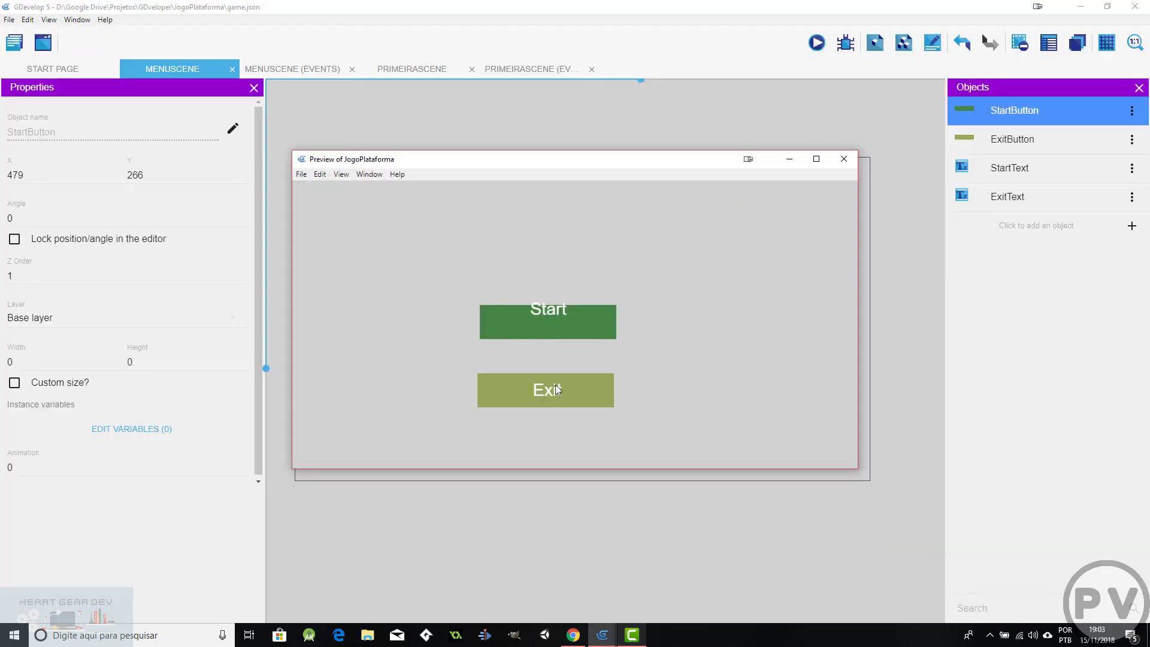
{"action": "left_click", "coordinate": [843, 159]}
Shift the green and olive buttons and the Exit label slightly right, placing ExitButton at about X 489, Y 400.
{"action": "left_click", "coordinate": [584, 302]}
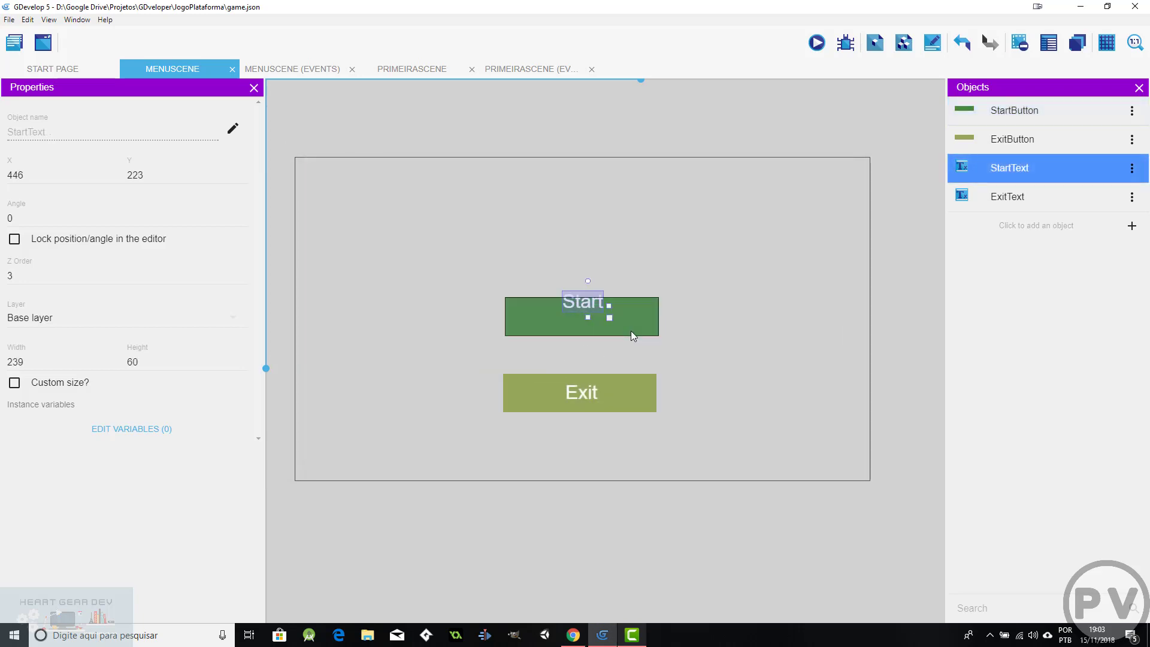
{"action": "left_click_drag", "start_coordinate": [619, 324], "coordinate": [629, 327]}
{"action": "left_click_drag", "start_coordinate": [576, 383], "coordinate": [548, 389]}
{"action": "left_click", "coordinate": [533, 393]}
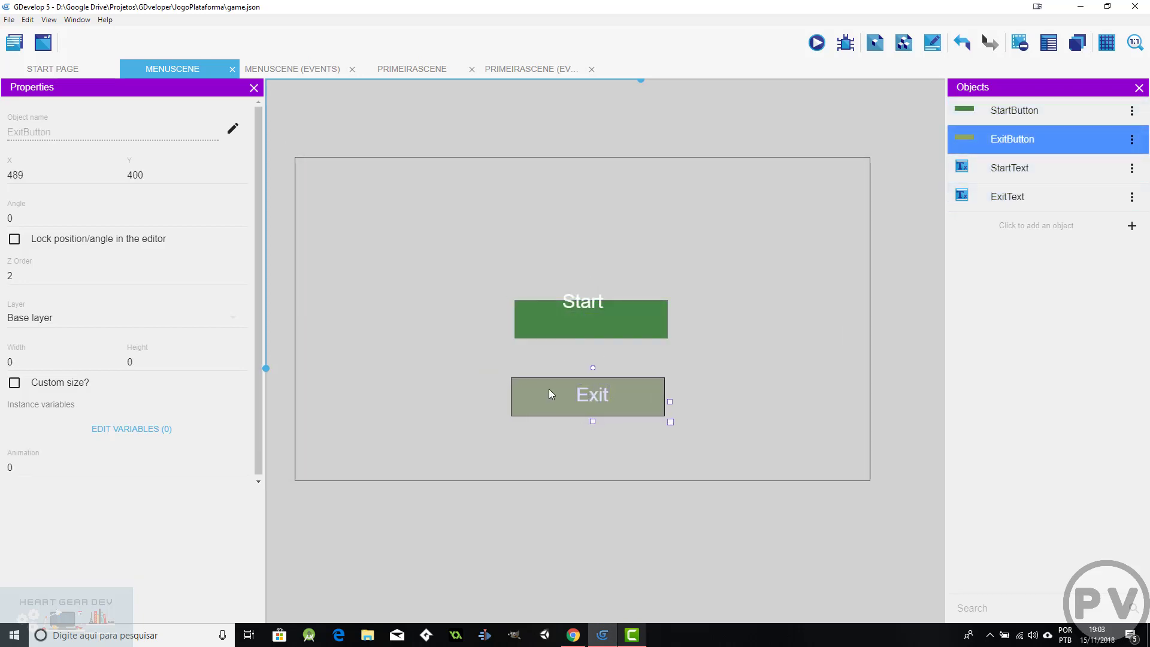
Move the green button down to about X 490, Y 324 and the olive button to about X 491, Y 432.
{"action": "left_click", "coordinate": [577, 326]}
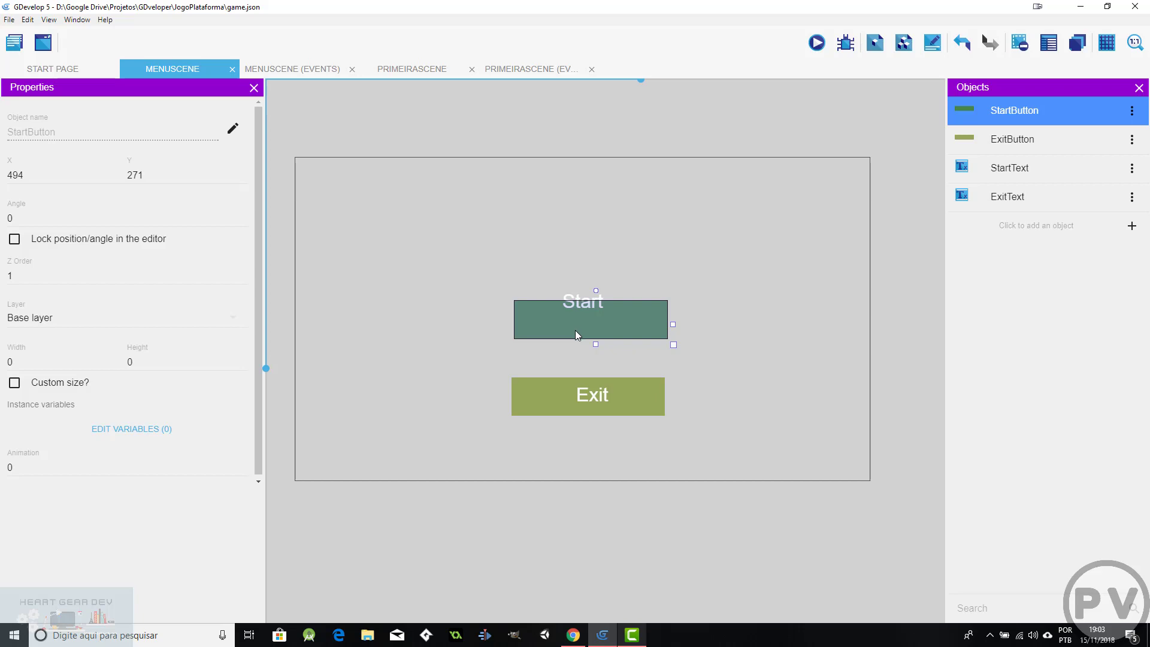
{"action": "mouse_move", "coordinate": [575, 331]}
{"action": "left_mouse_down"}
{"action": "mouse_move", "coordinate": [562, 332]}
{"action": "mouse_move", "coordinate": [571, 334]}
{"action": "left_mouse_up"}
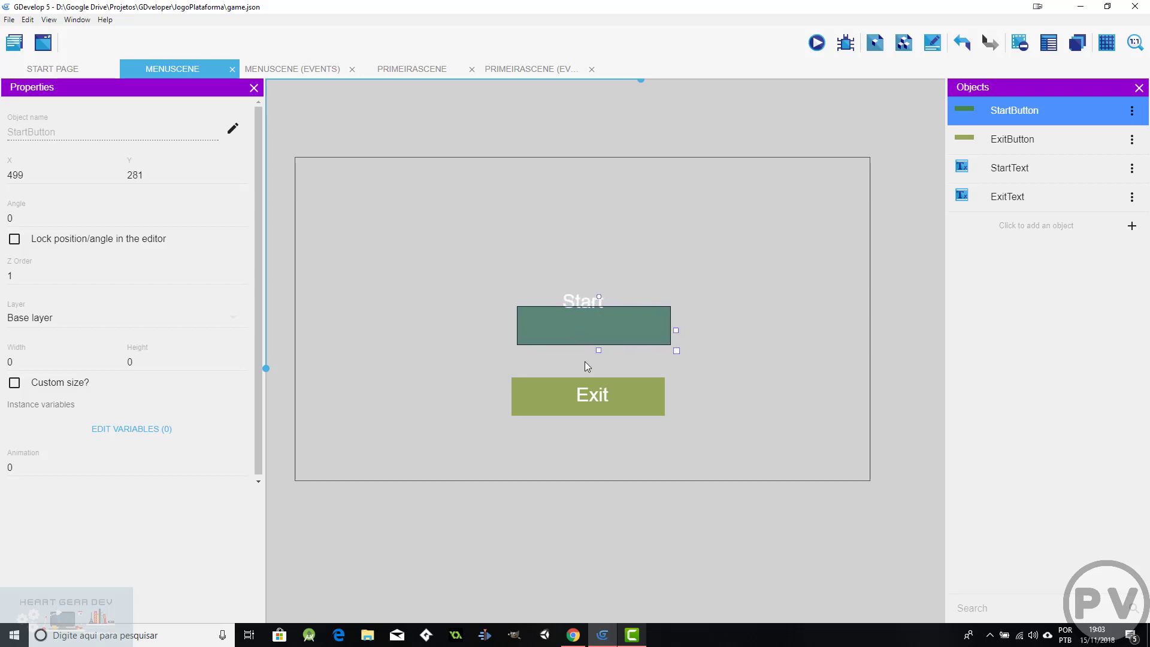
{"action": "left_click_drag", "start_coordinate": [641, 398], "coordinate": [642, 402]}
{"action": "left_click_drag", "start_coordinate": [581, 343], "coordinate": [564, 354]}
{"action": "left_click_drag", "start_coordinate": [543, 403], "coordinate": [544, 418]}
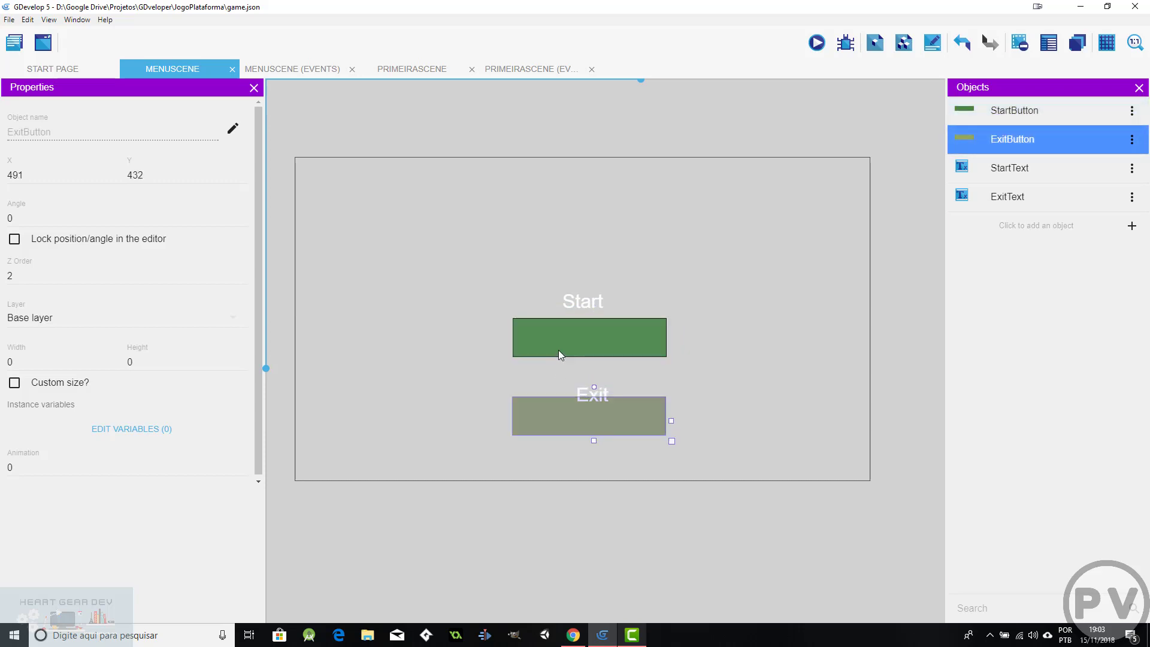
{"action": "left_click_drag", "start_coordinate": [558, 350], "coordinate": [555, 364]}
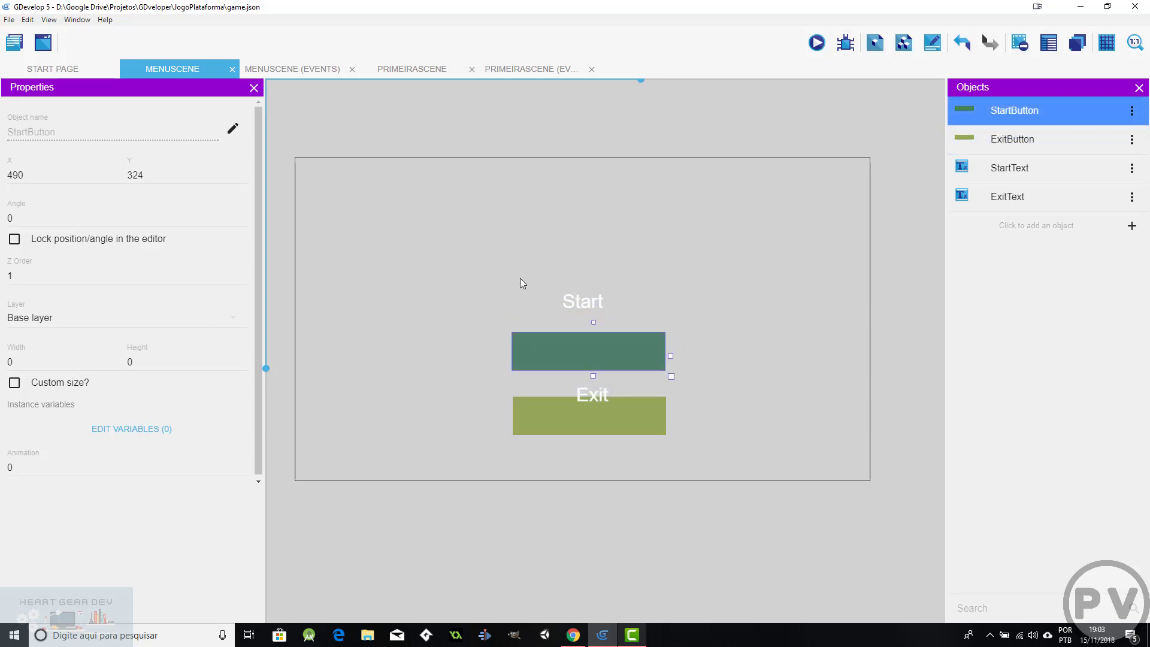
Move the Start label to about X 452, Y 248, and shift the Exit label and olive button left, the button to about X 485.
{"action": "left_click_drag", "start_coordinate": [578, 304], "coordinate": [586, 317]}
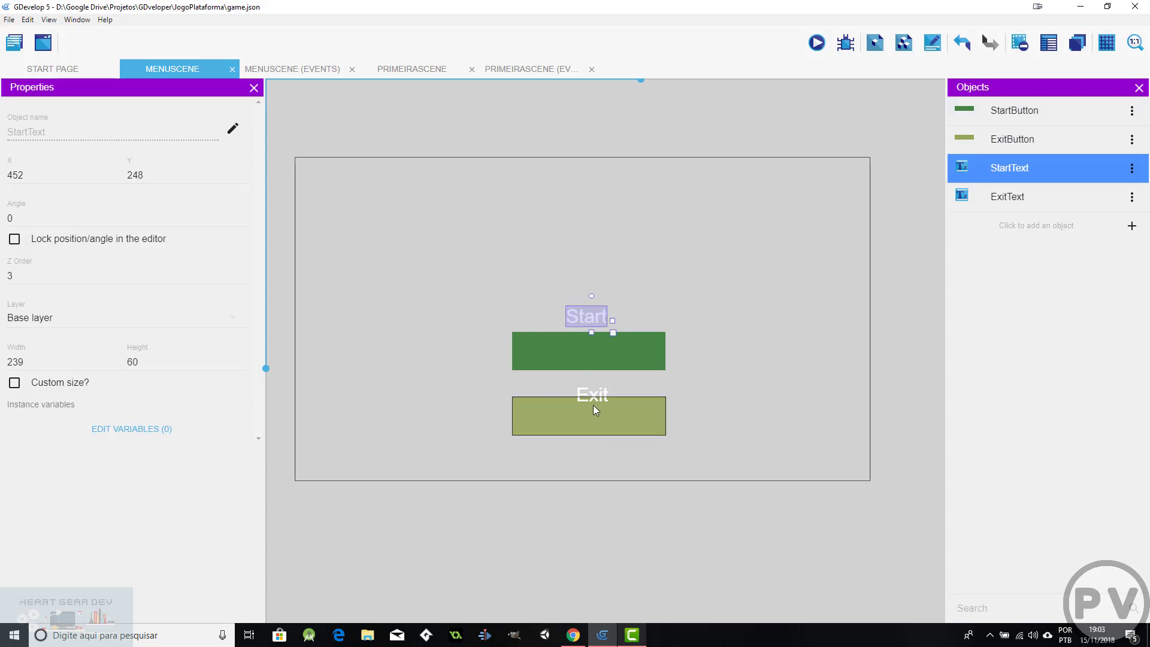
{"action": "left_click_drag", "start_coordinate": [593, 405], "coordinate": [551, 415]}
{"action": "left_click", "coordinate": [591, 358]}
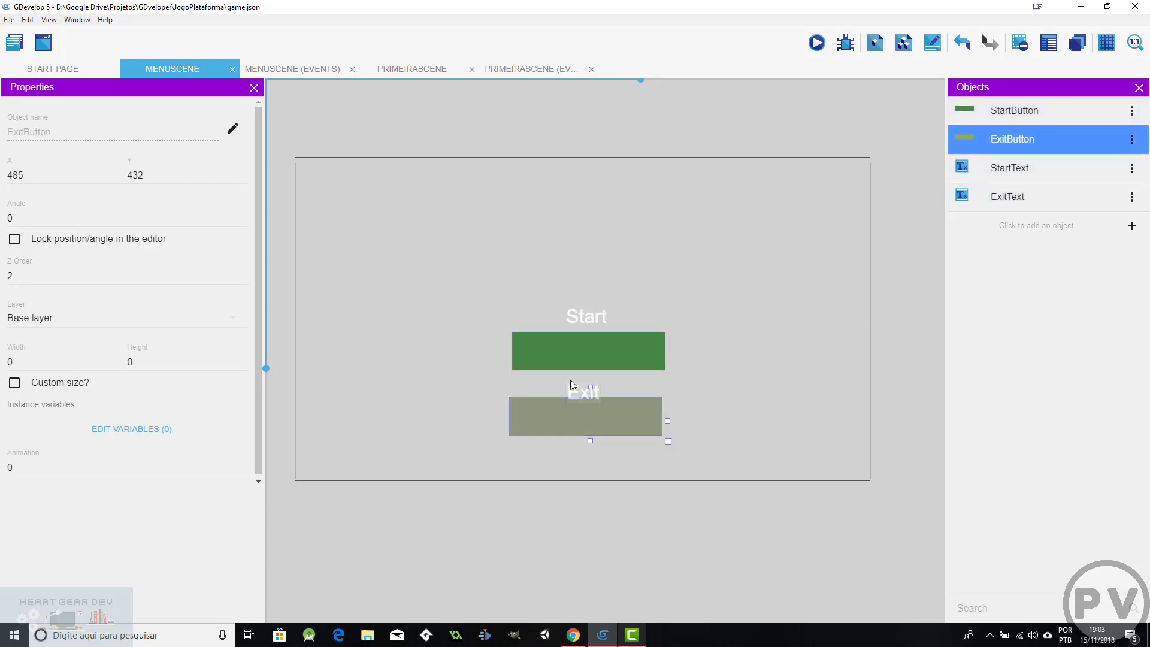
Add a new event to the MenuScene events with the condition At the beginning of the scene.
{"action": "left_click", "coordinate": [287, 70]}
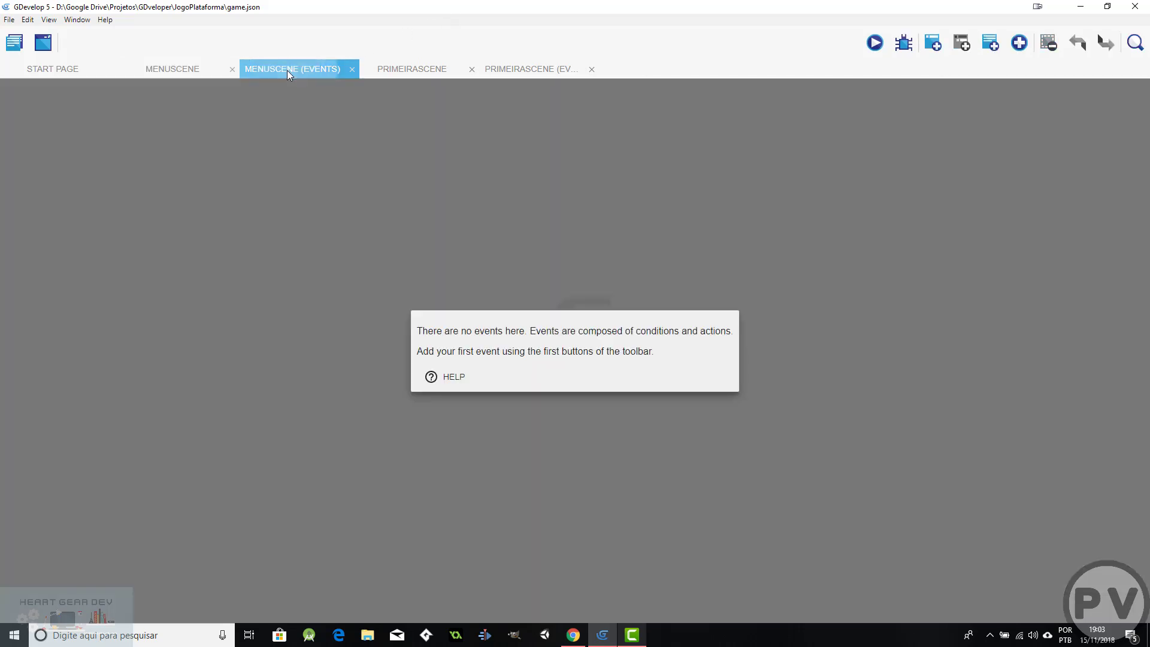
{"action": "left_click", "coordinate": [933, 42]}
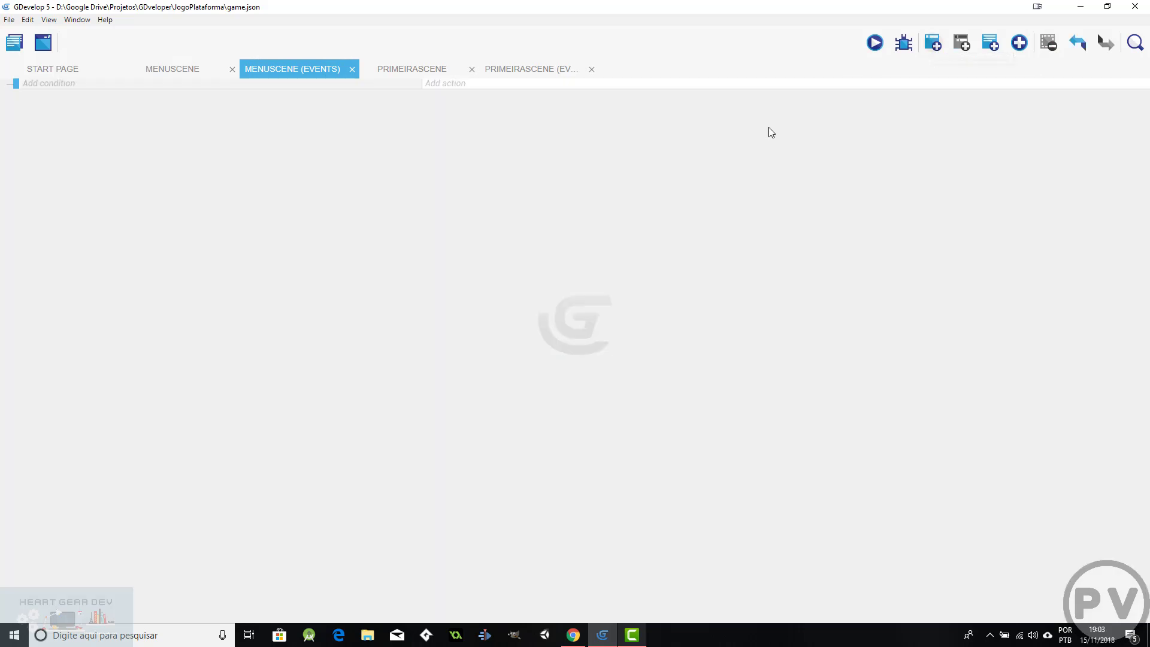
{"action": "left_click", "coordinate": [60, 92]}
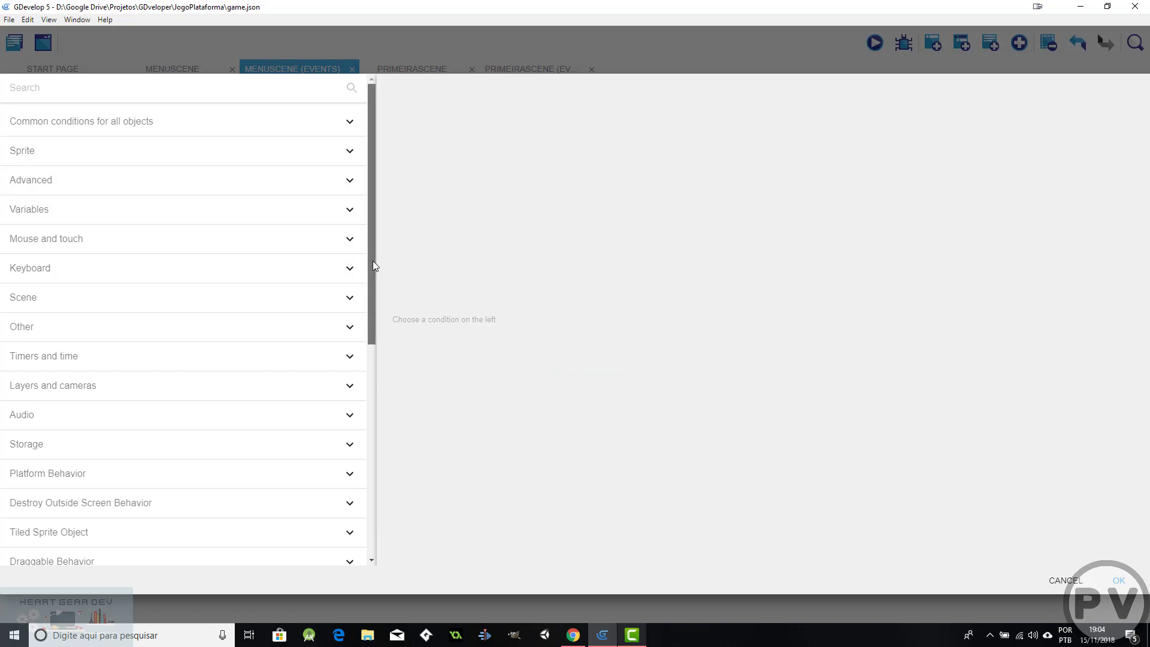
{"action": "left_click_drag", "start_coordinate": [373, 265], "coordinate": [359, 374]}
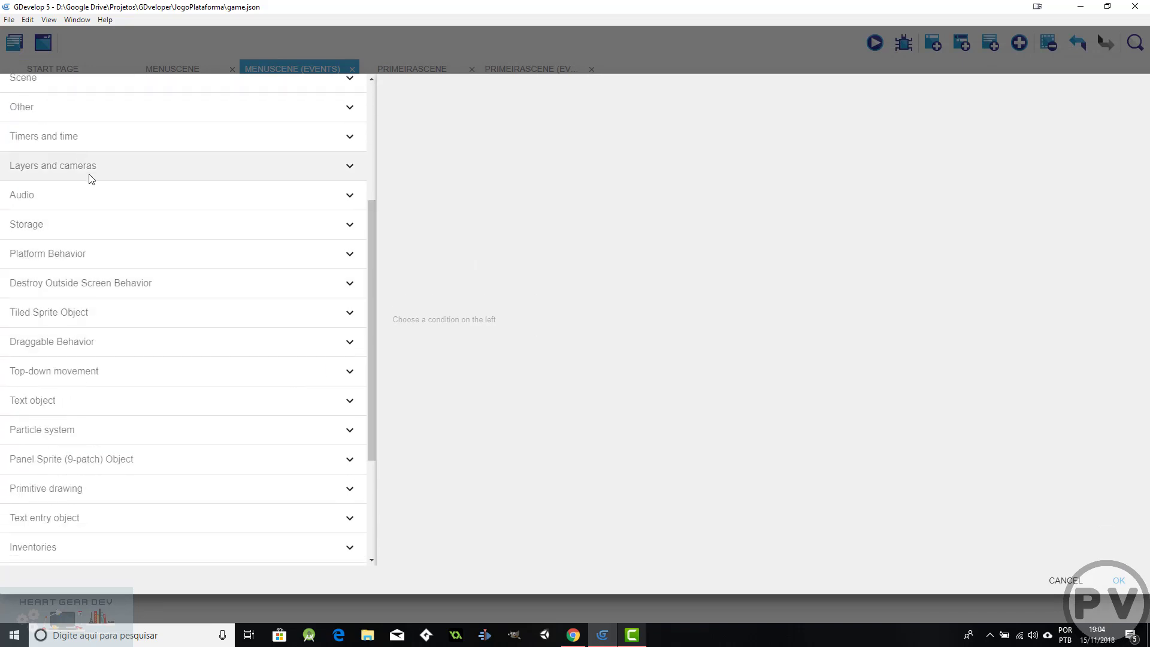
{"action": "scroll", "coordinate": [112, 240], "scroll_direction": "up", "scroll_amount": 3}
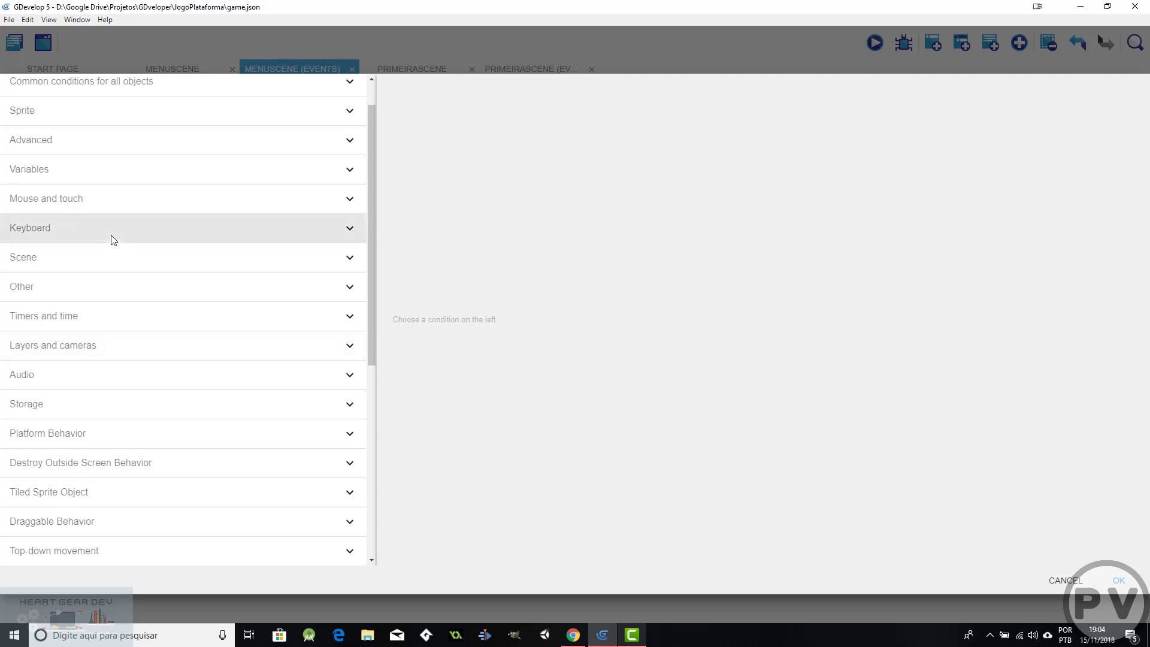
{"action": "scroll", "coordinate": [125, 220], "scroll_direction": "up", "scroll_amount": 1}
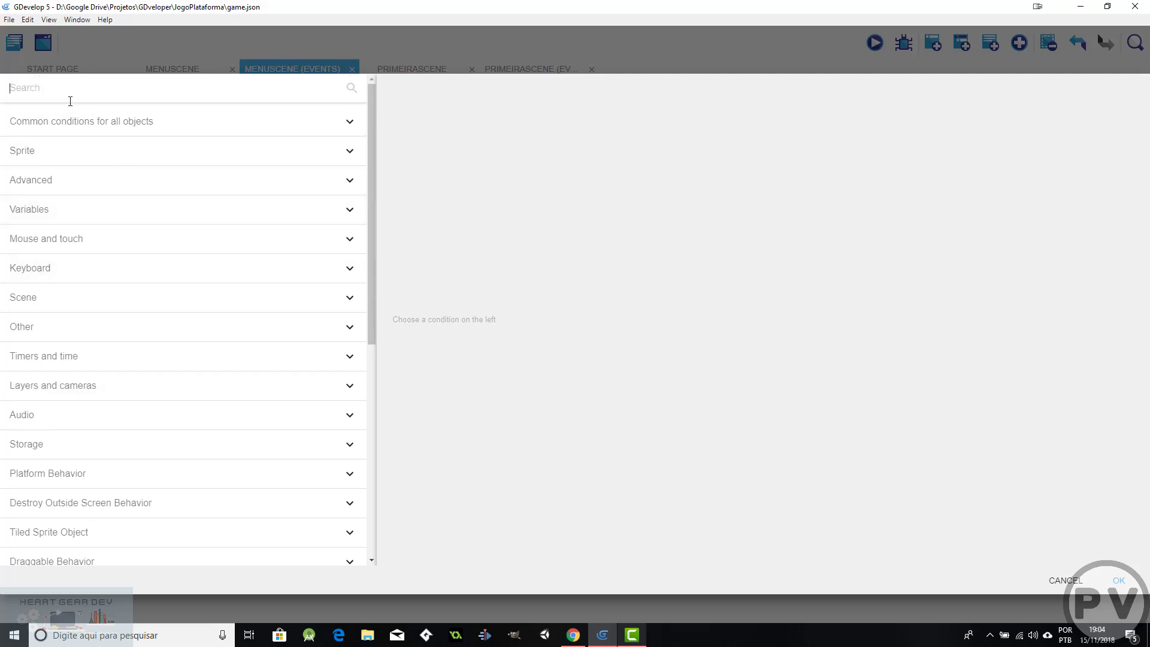
{"action": "type", "text": "begin"}
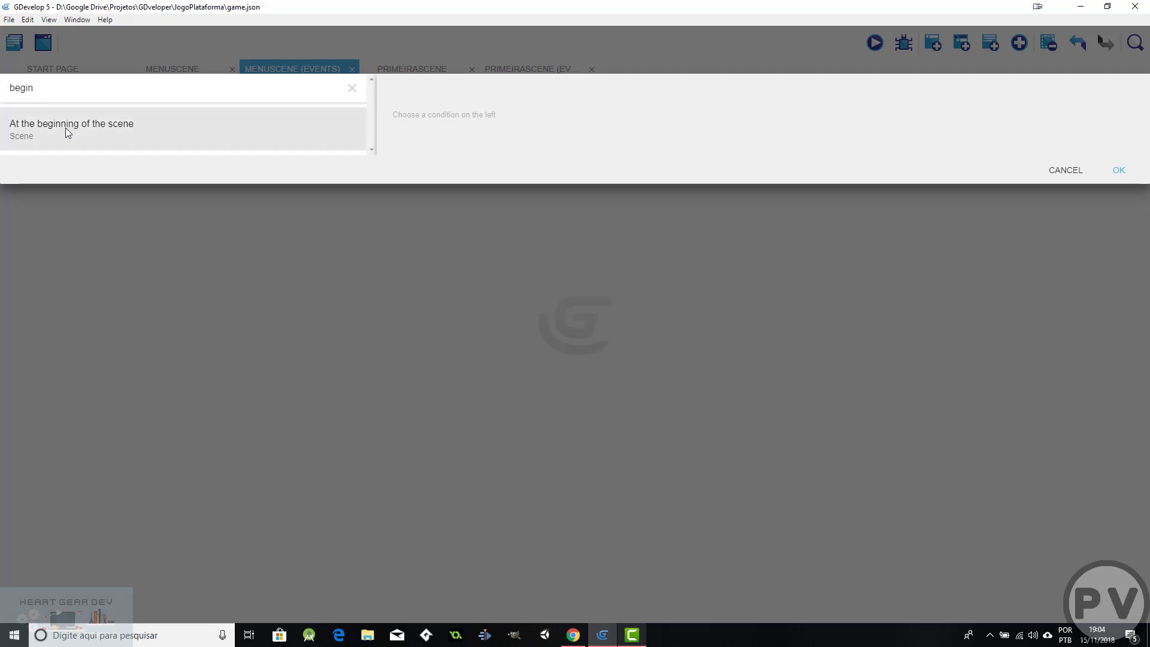
{"action": "left_click", "coordinate": [118, 128]}
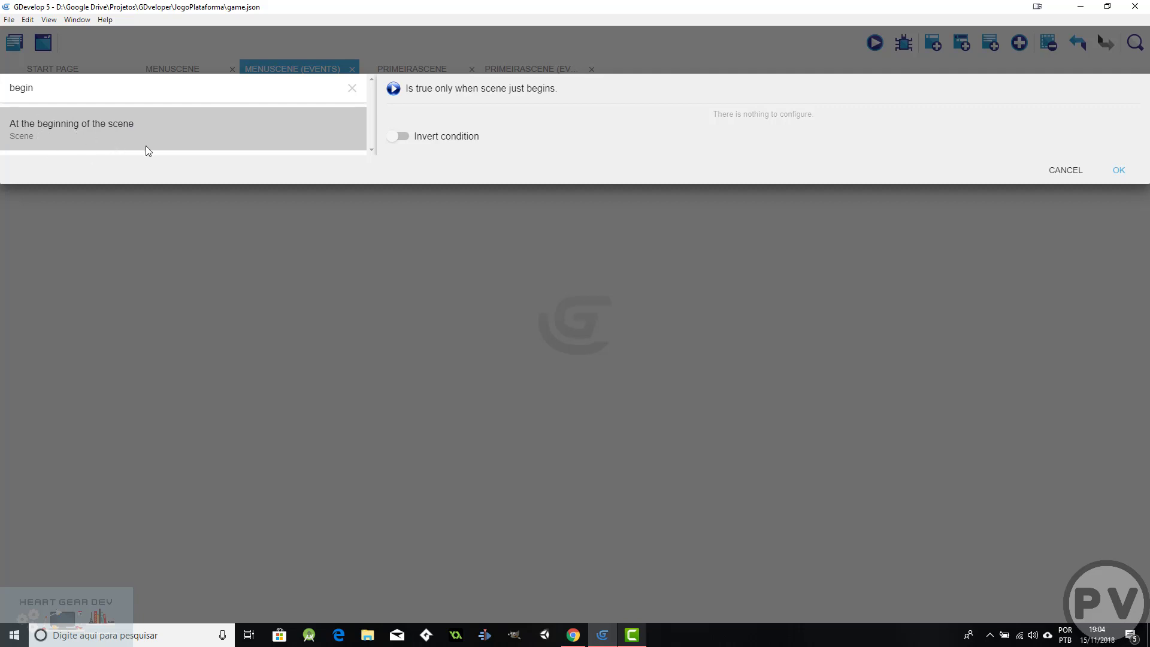
{"action": "left_click", "coordinate": [1118, 170]}
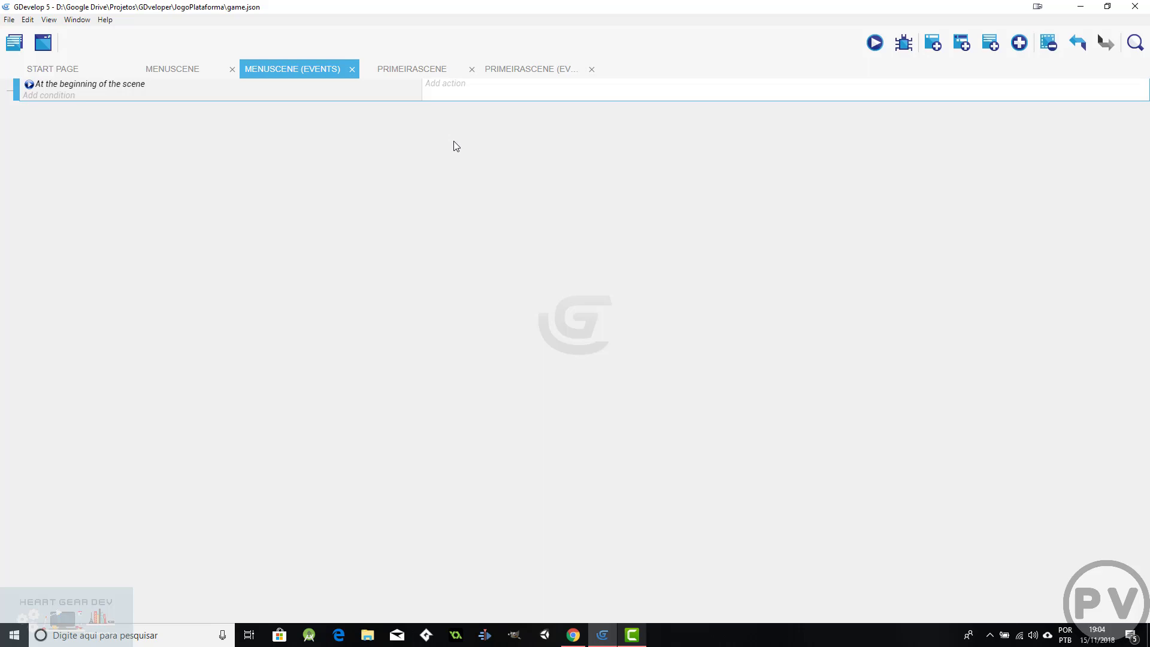
Start an action in the event that changes the X position of StartButton, using the = (set to) sign.
{"action": "left_click", "coordinate": [448, 88]}
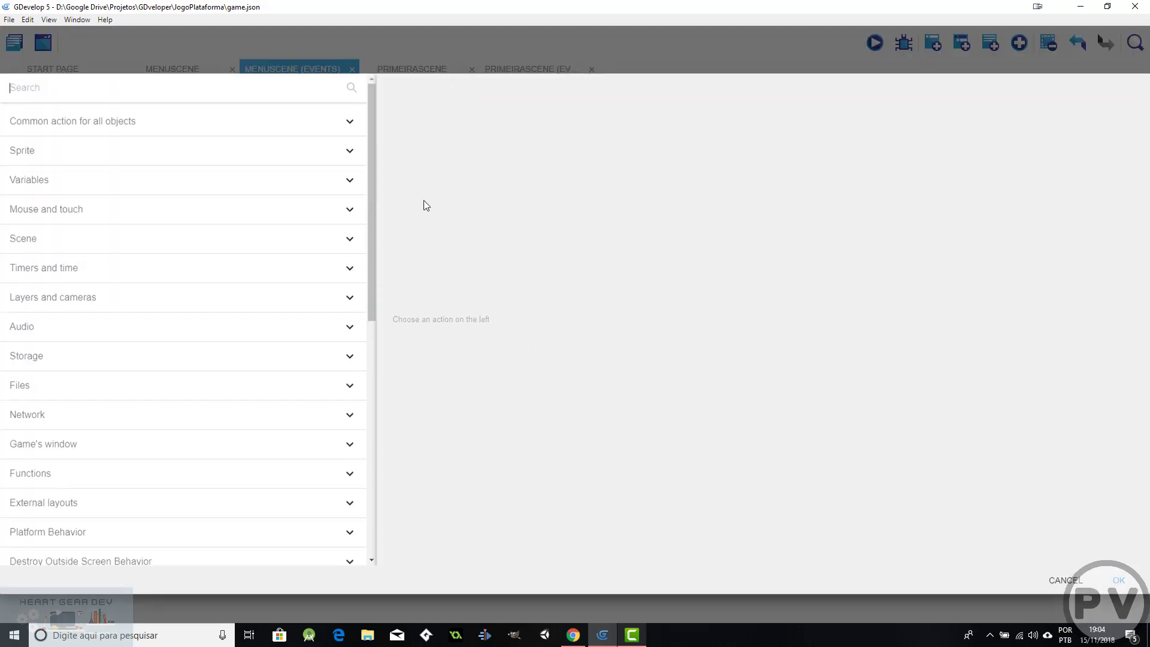
{"action": "left_click", "coordinate": [123, 121]}
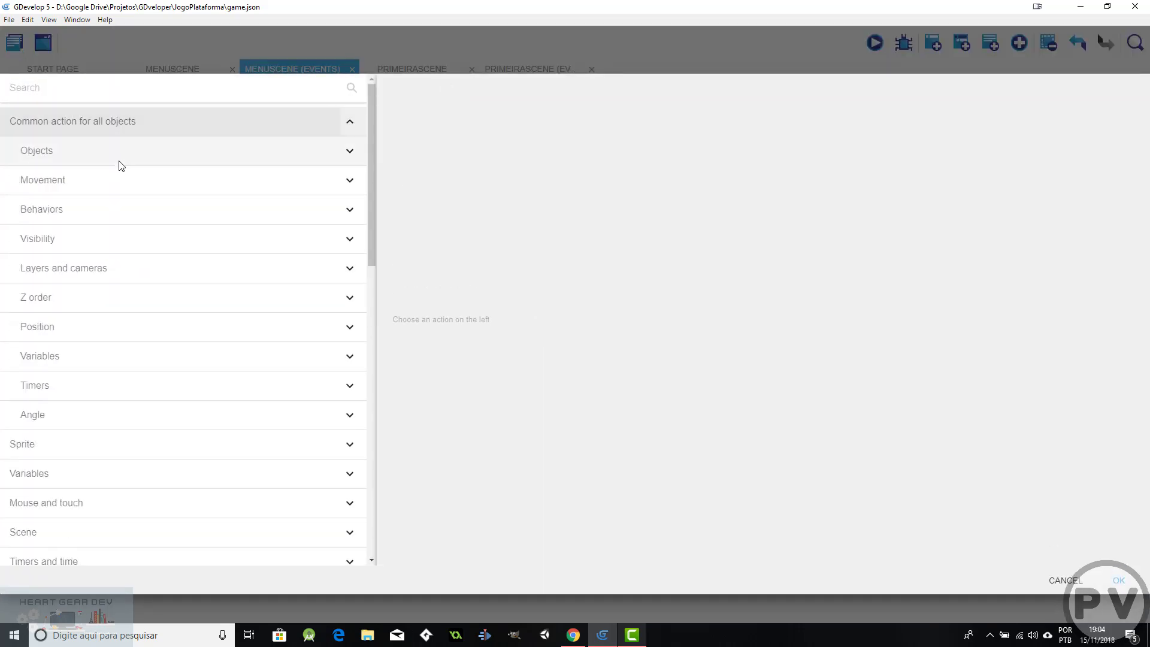
{"action": "left_click", "coordinate": [64, 153]}
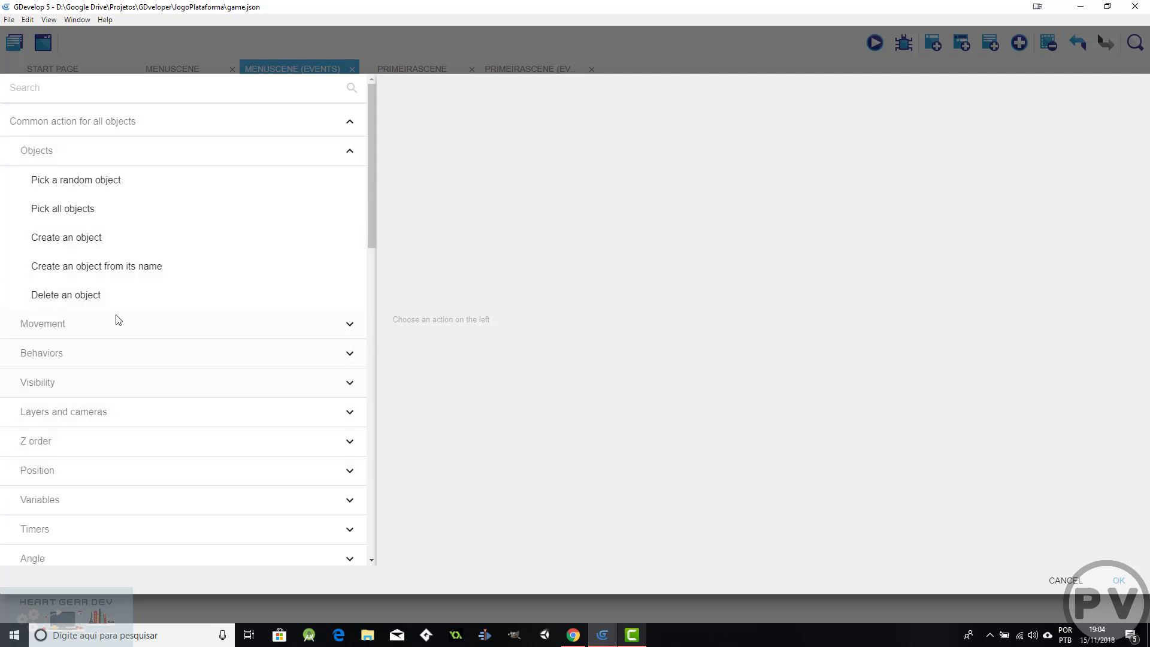
{"action": "left_click", "coordinate": [52, 150]}
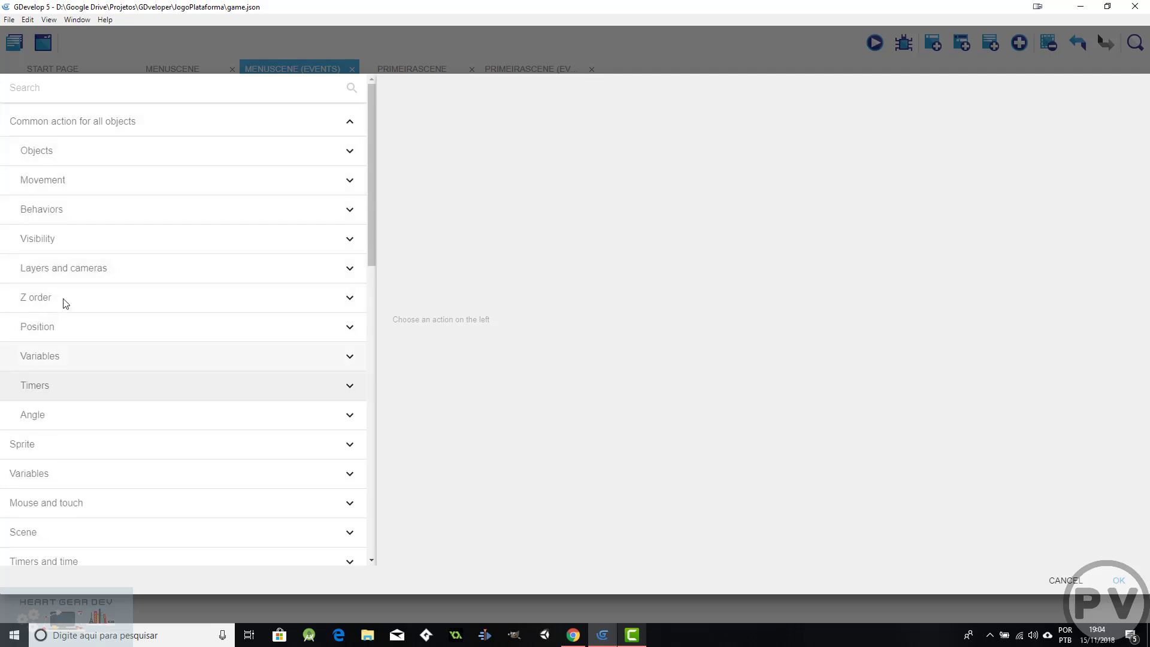
{"action": "left_click", "coordinate": [64, 327]}
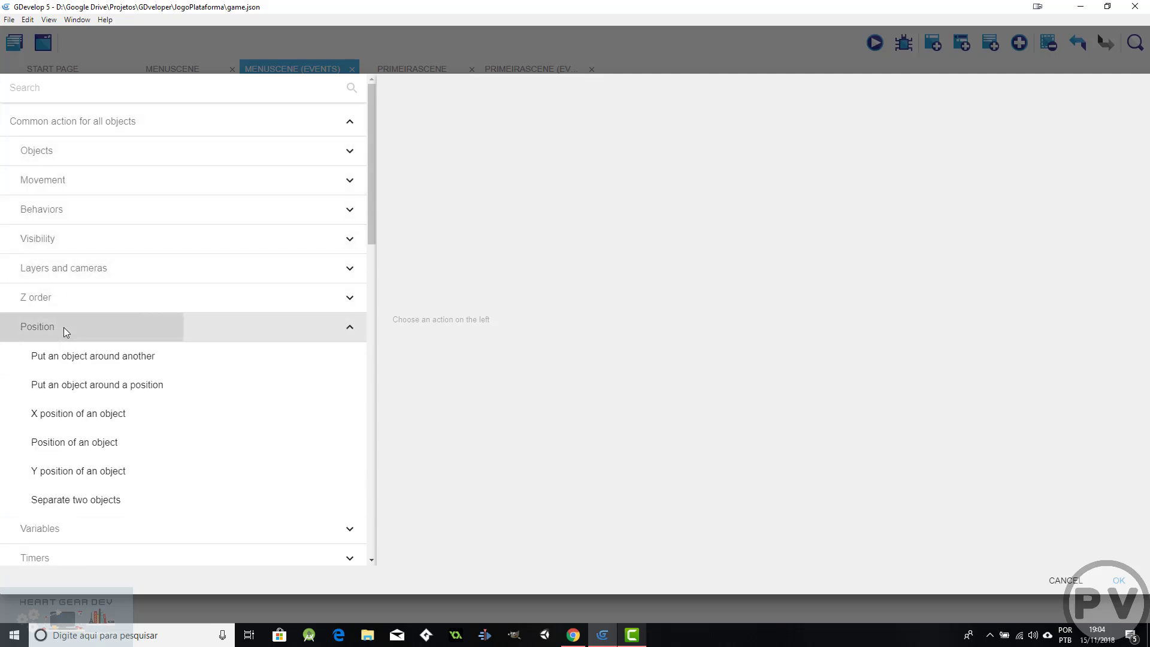
{"action": "left_click", "coordinate": [75, 416]}
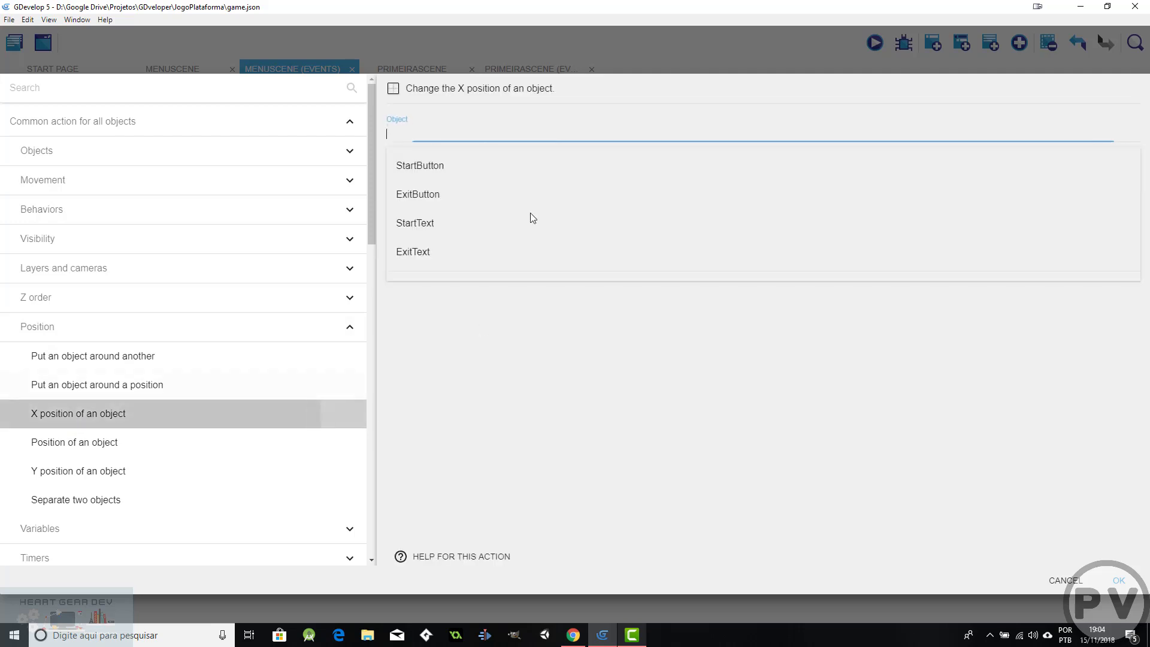
{"action": "left_click", "coordinate": [430, 172]}
{"action": "left_click", "coordinate": [436, 175]}
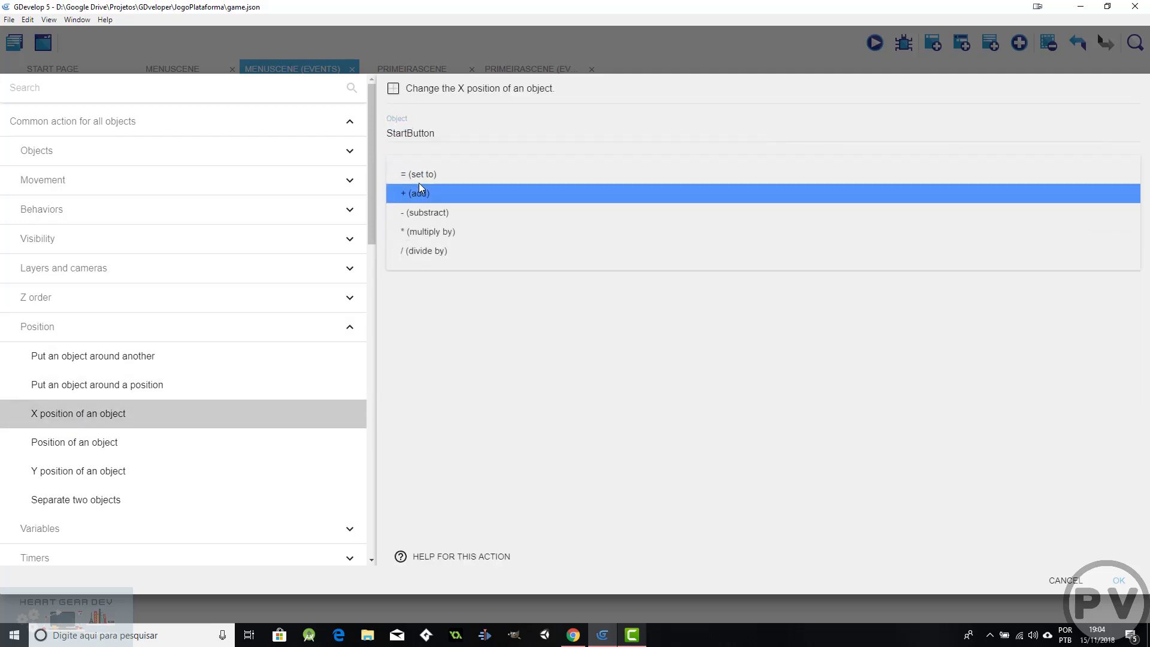
{"action": "left_click", "coordinate": [418, 184]}
{"action": "left_click", "coordinate": [406, 223]}
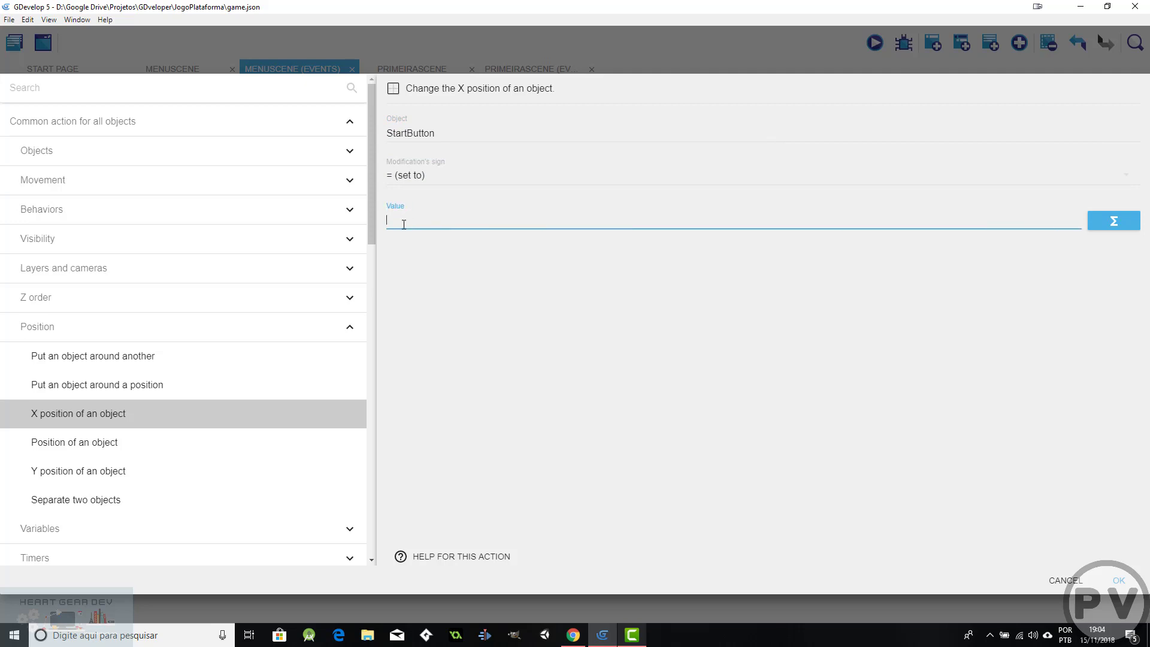
Set the action's value to half the scene window width, (SceneWindowWidth() / 2), and confirm the action.
{"action": "left_click", "coordinate": [1105, 221]}
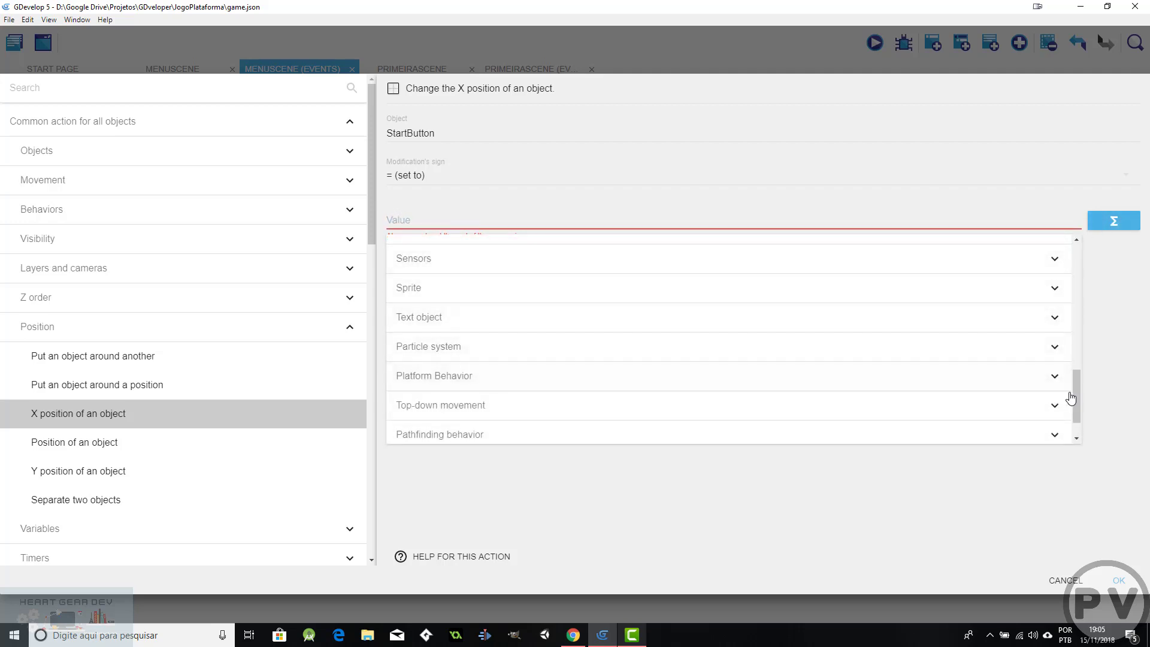
{"action": "mouse_move", "coordinate": [1074, 381]}
{"action": "left_mouse_down"}
{"action": "mouse_move", "coordinate": [1066, 259]}
{"action": "mouse_move", "coordinate": [1072, 365]}
{"action": "left_mouse_up"}
{"action": "left_click", "coordinate": [460, 298]}
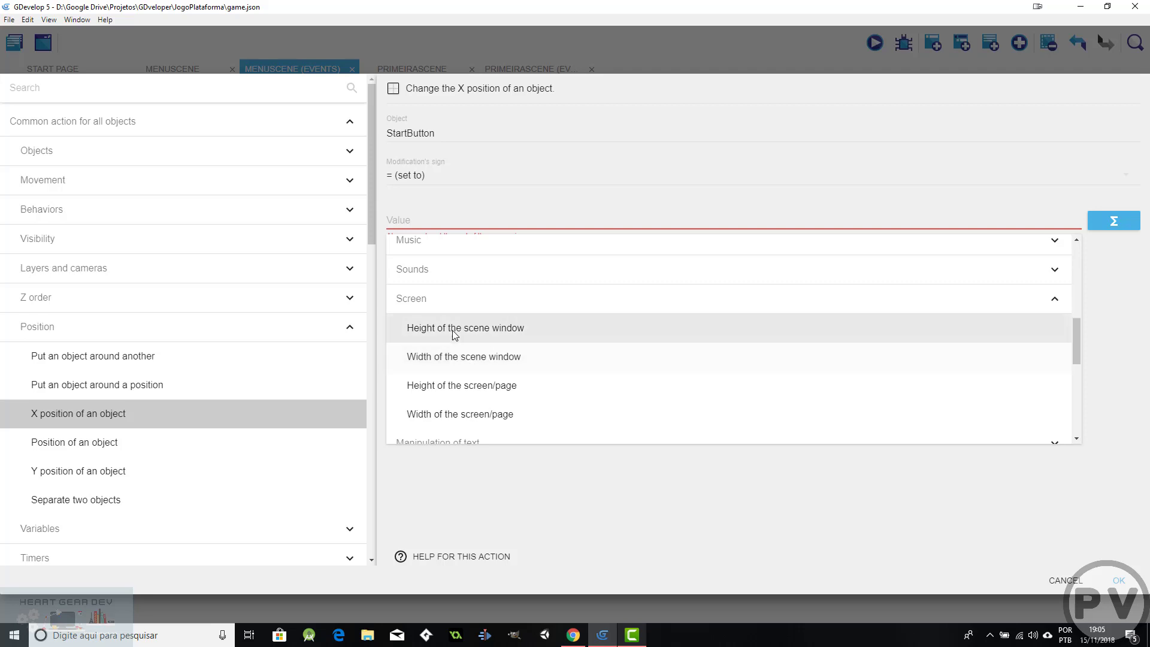
{"action": "left_click", "coordinate": [451, 360]}
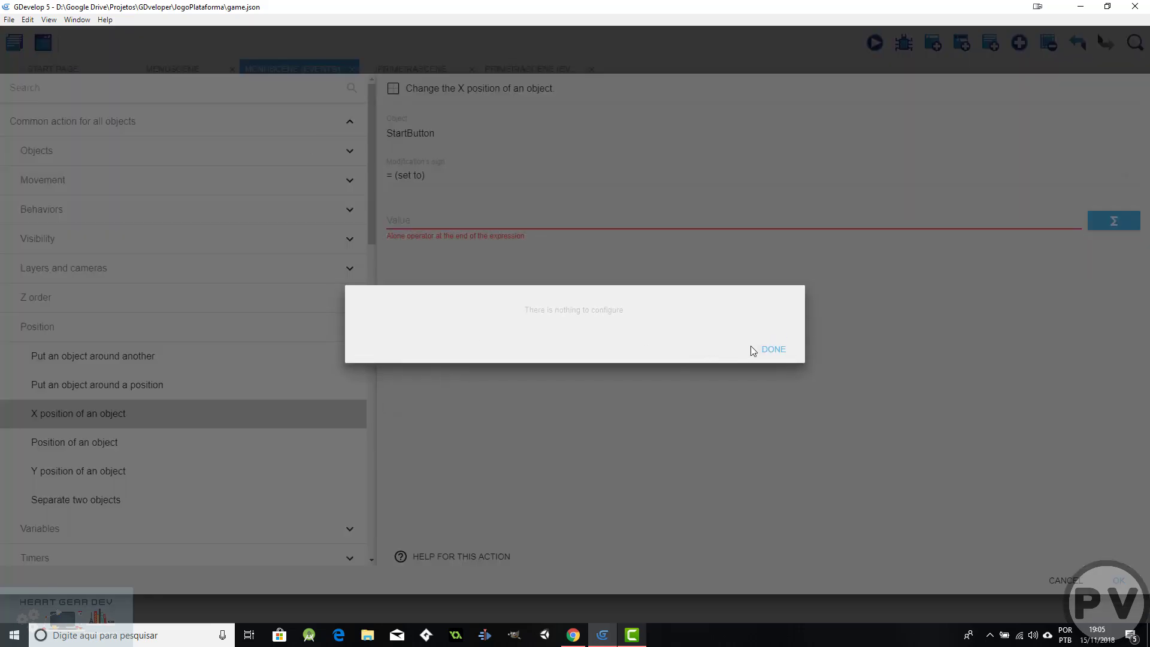
{"action": "left_click", "coordinate": [753, 350]}
{"action": "left_click_drag", "start_coordinate": [490, 220], "coordinate": [364, 228]}
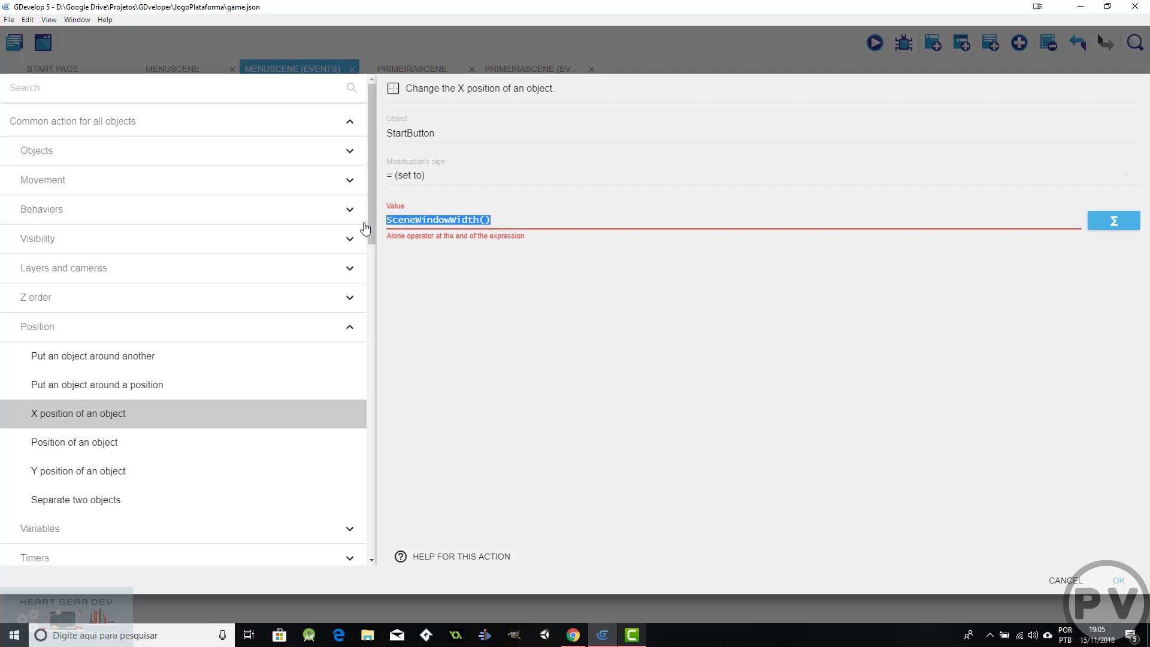
{"action": "left_click", "coordinate": [504, 220]}
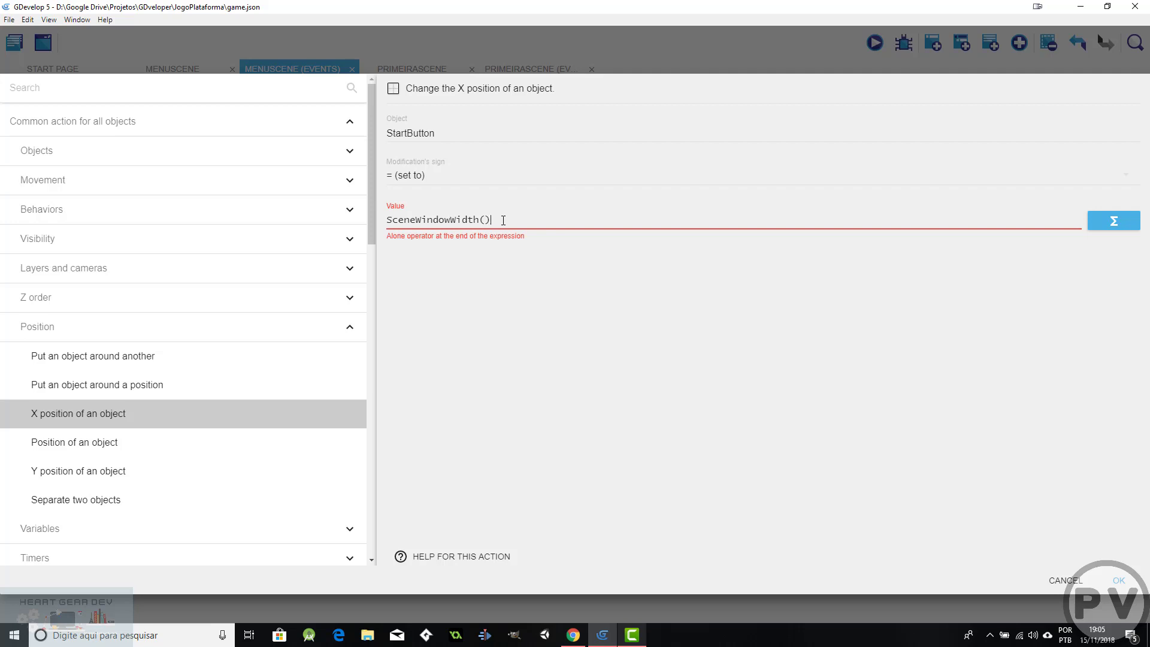
{"action": "type", "text": "/ 2)"}
{"action": "key", "text": "Home"}
{"action": "type", "text": "("}
{"action": "left_click", "coordinate": [1108, 578]}
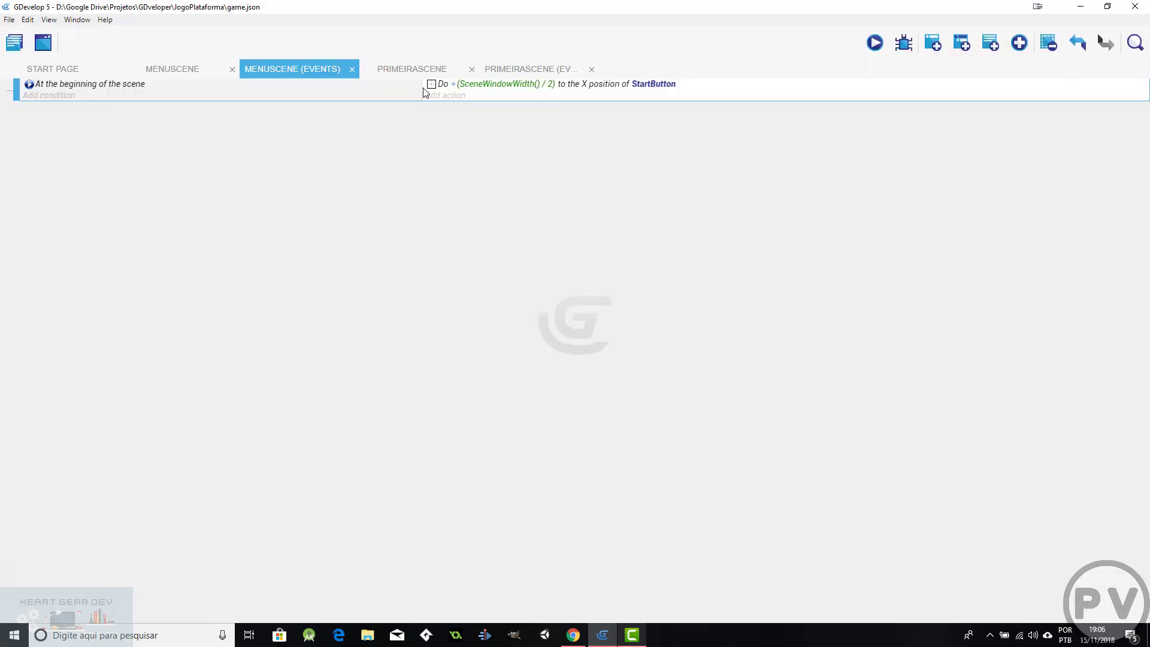
Duplicate the X position action with ExitButton as the copy's object, and preview the menu scene.
{"action": "left_click", "coordinate": [427, 89]}
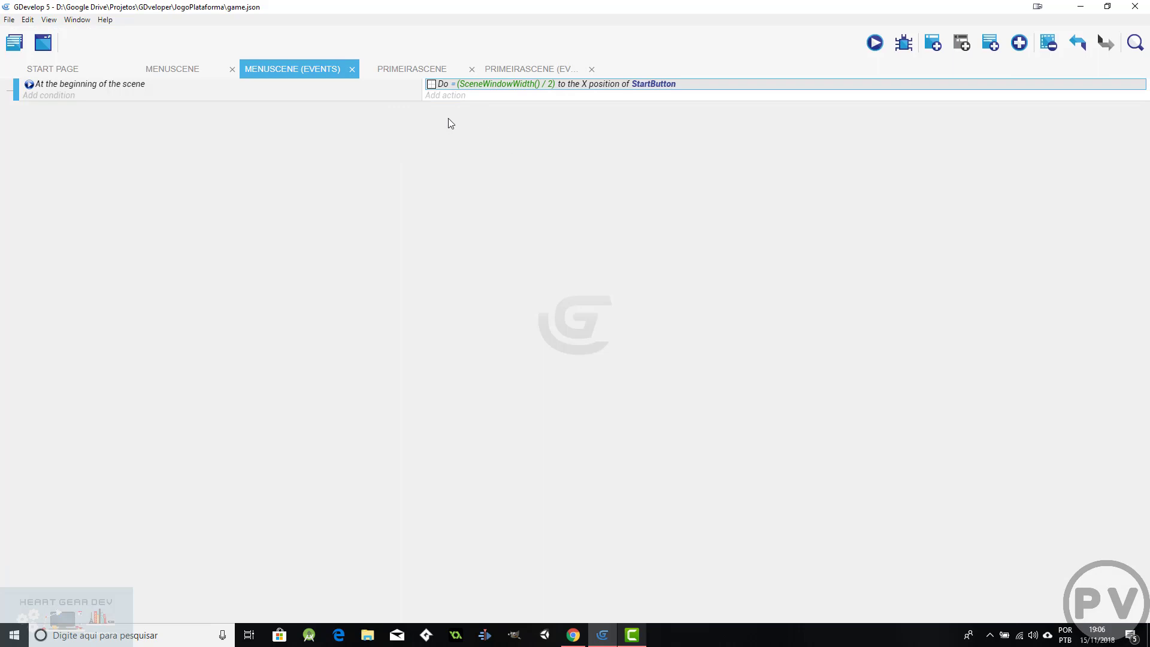
{"action": "key", "text": "ctrl+c"}
{"action": "key", "text": "ctrl+v"}
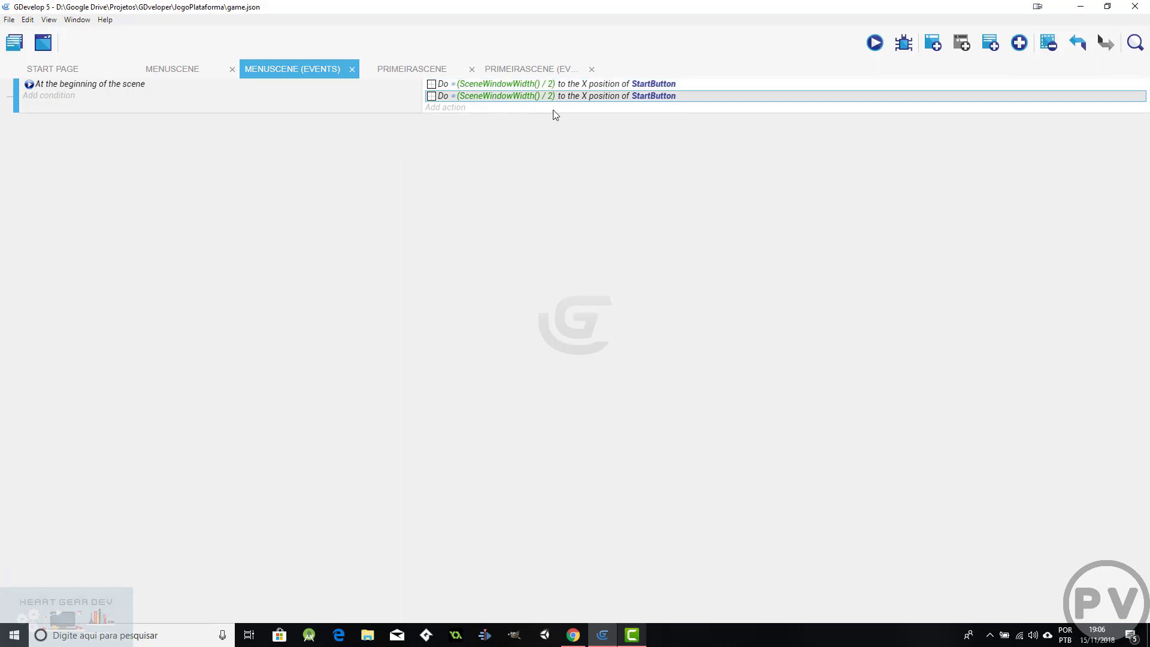
{"action": "left_click", "coordinate": [639, 97]}
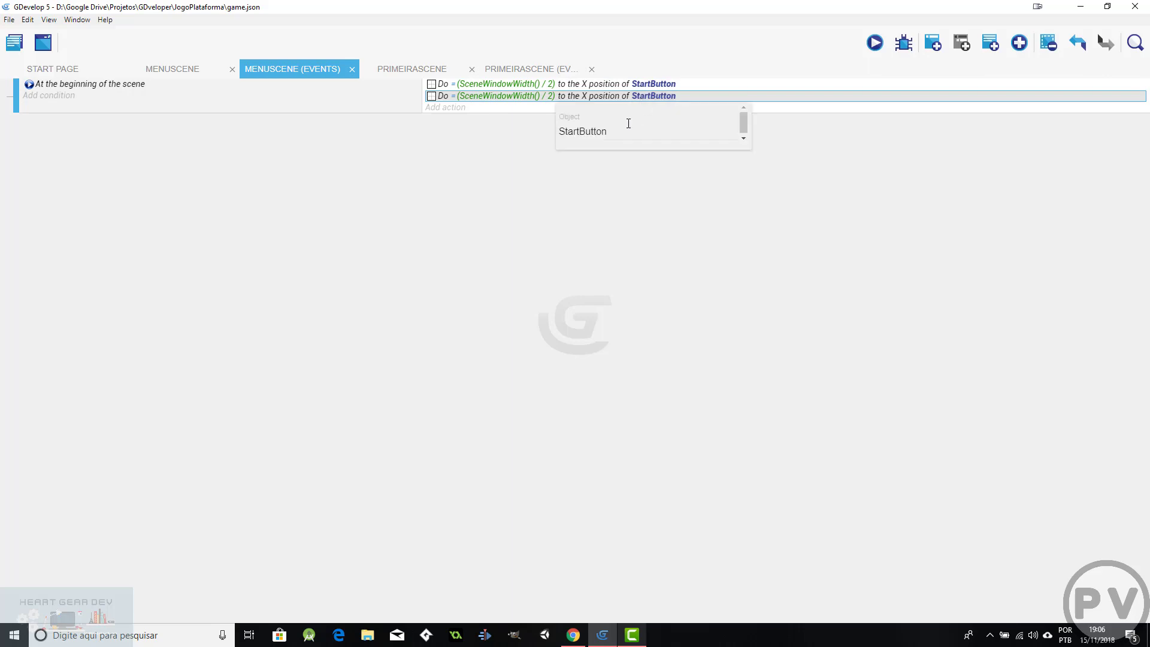
{"action": "type", "text": "E"}
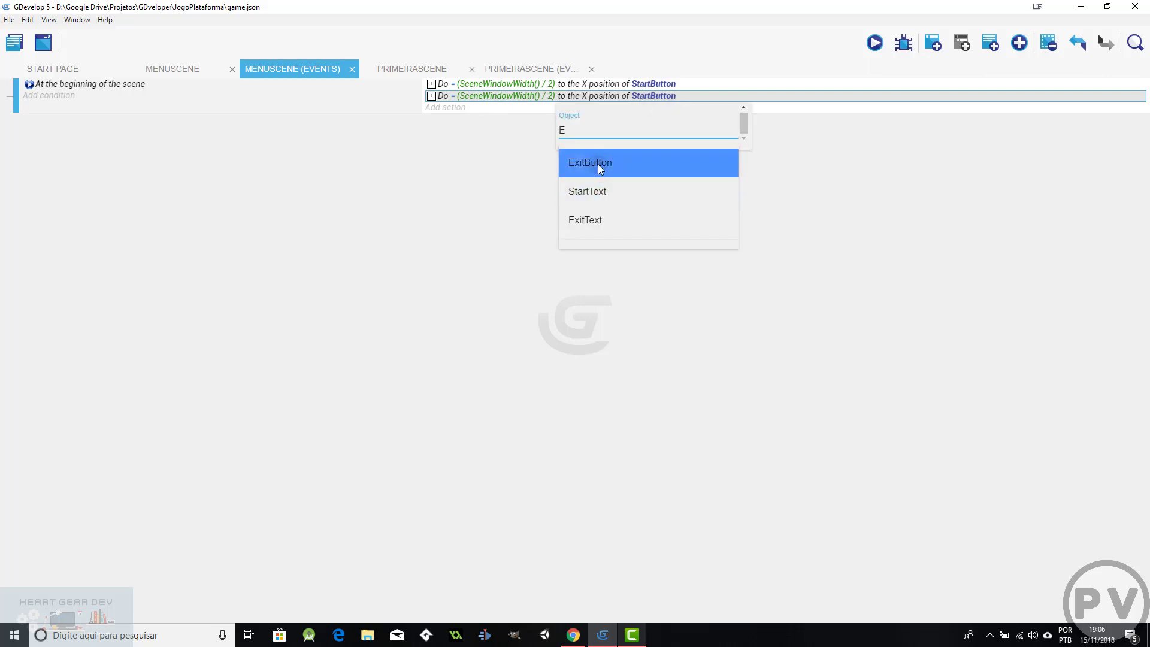
{"action": "left_click", "coordinate": [598, 162]}
{"action": "left_click", "coordinate": [799, 199]}
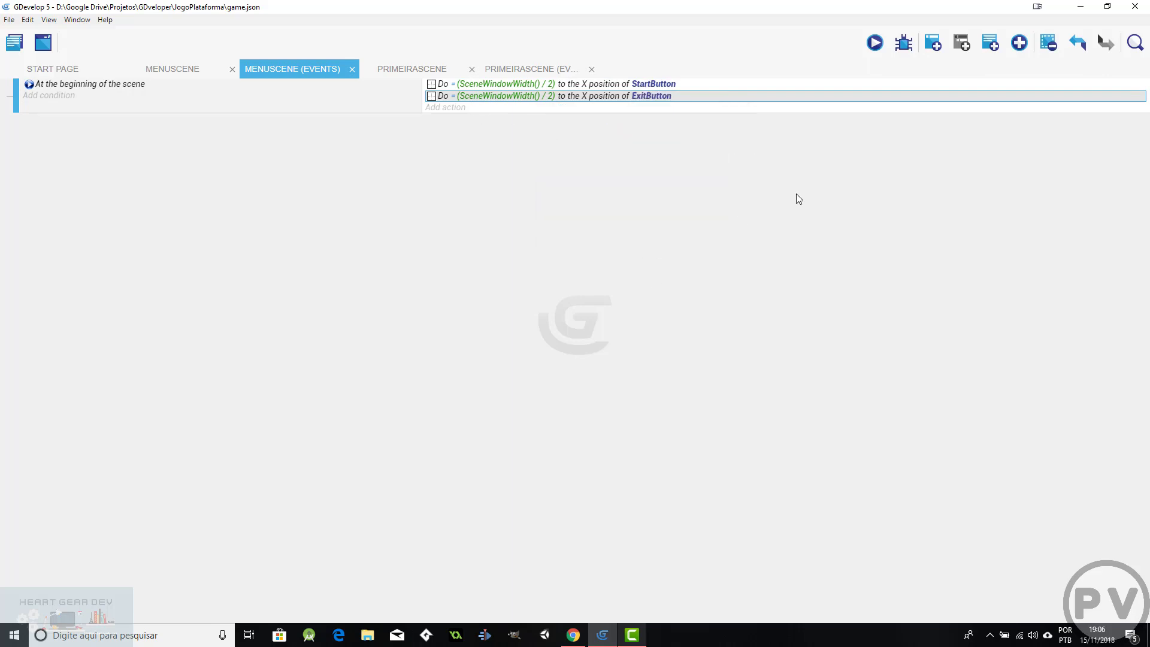
{"action": "left_click", "coordinate": [875, 43]}
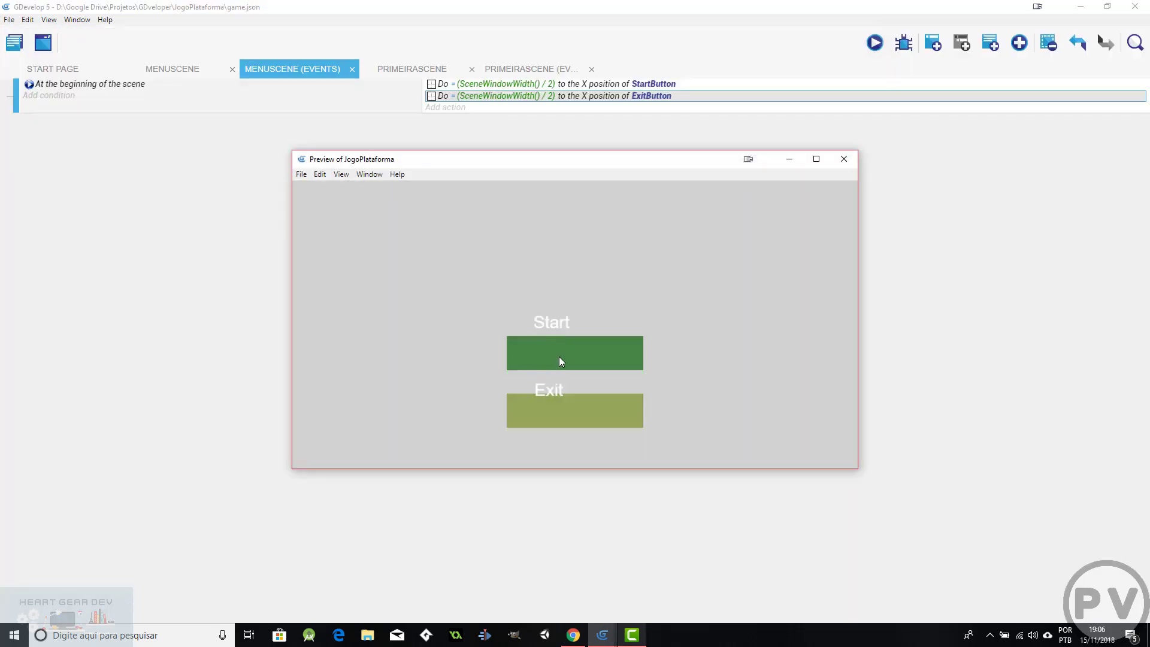
Move StartButton and ExitButton to the left of their text labels in the MenuScene, and preview the scene.
{"action": "left_click", "coordinate": [843, 159]}
{"action": "left_click", "coordinate": [182, 72]}
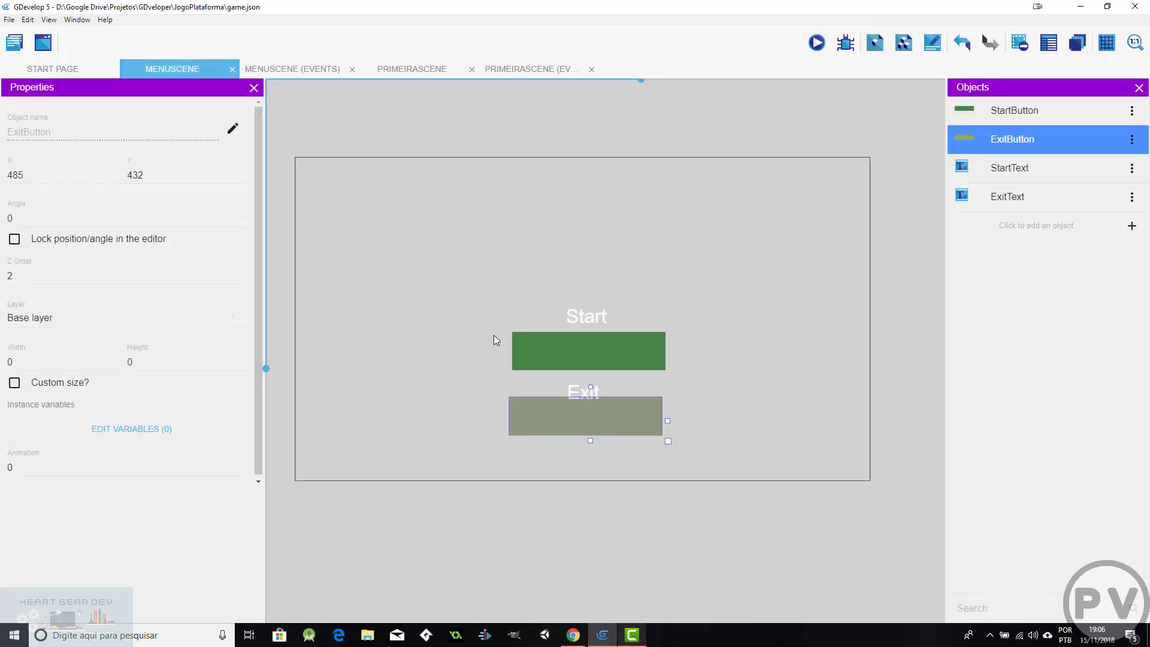
{"action": "left_click_drag", "start_coordinate": [542, 353], "coordinate": [408, 331]}
{"action": "left_click_drag", "start_coordinate": [536, 419], "coordinate": [418, 418]}
{"action": "left_click_drag", "start_coordinate": [427, 336], "coordinate": [424, 354]}
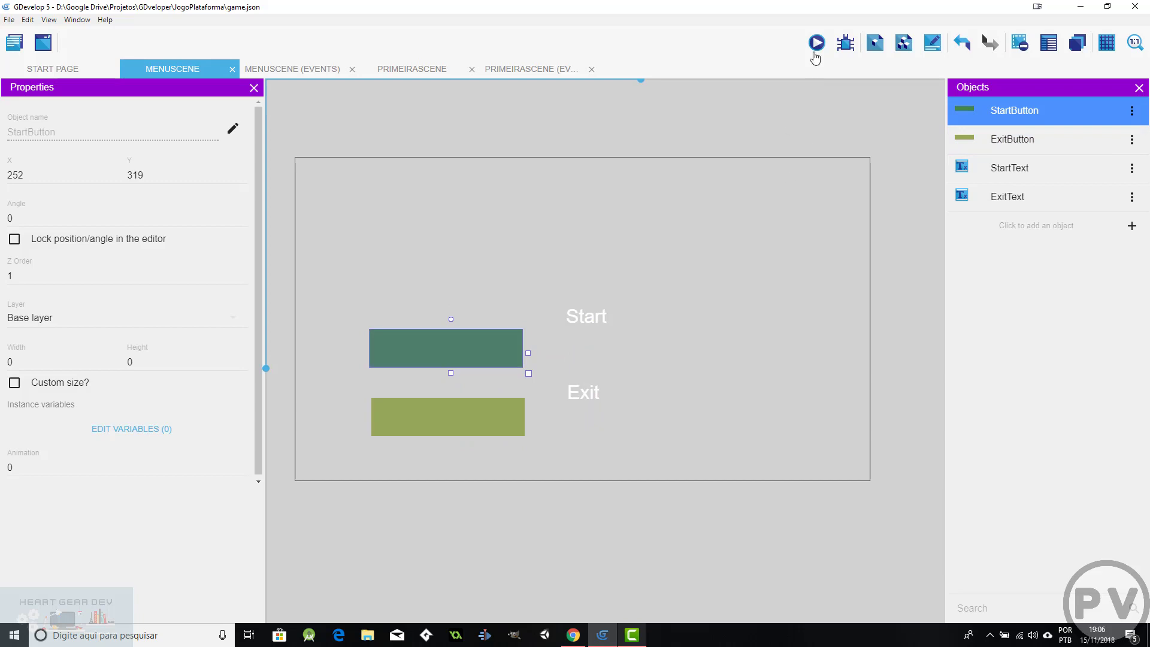
{"action": "left_click", "coordinate": [816, 43]}
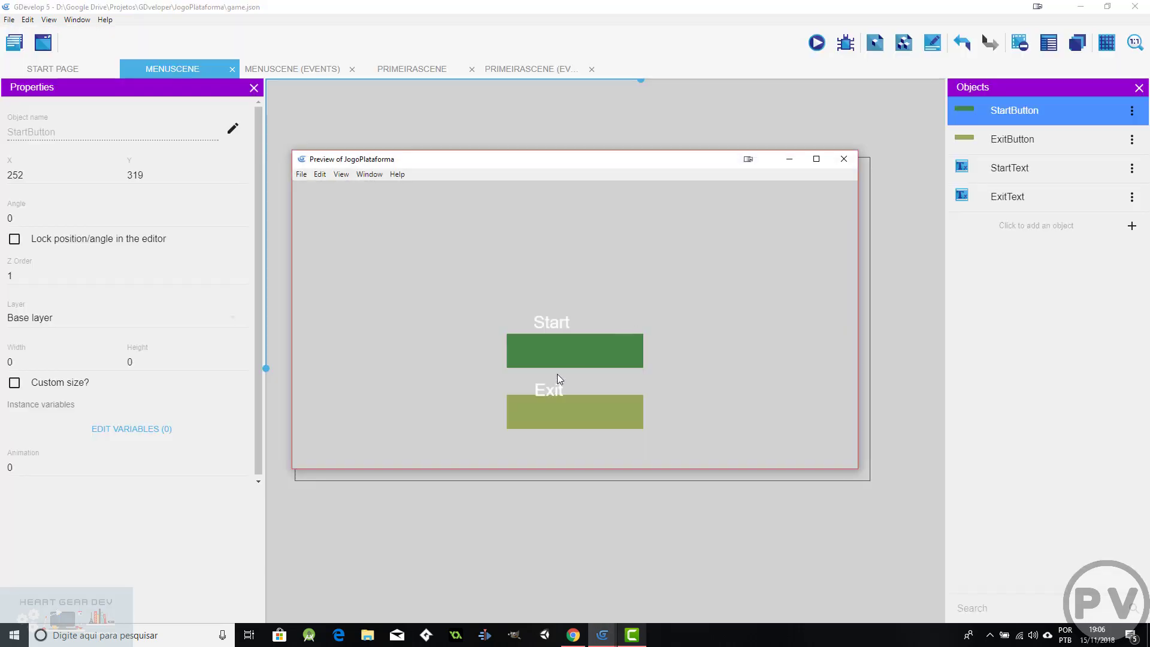
{"action": "left_click", "coordinate": [845, 159]}
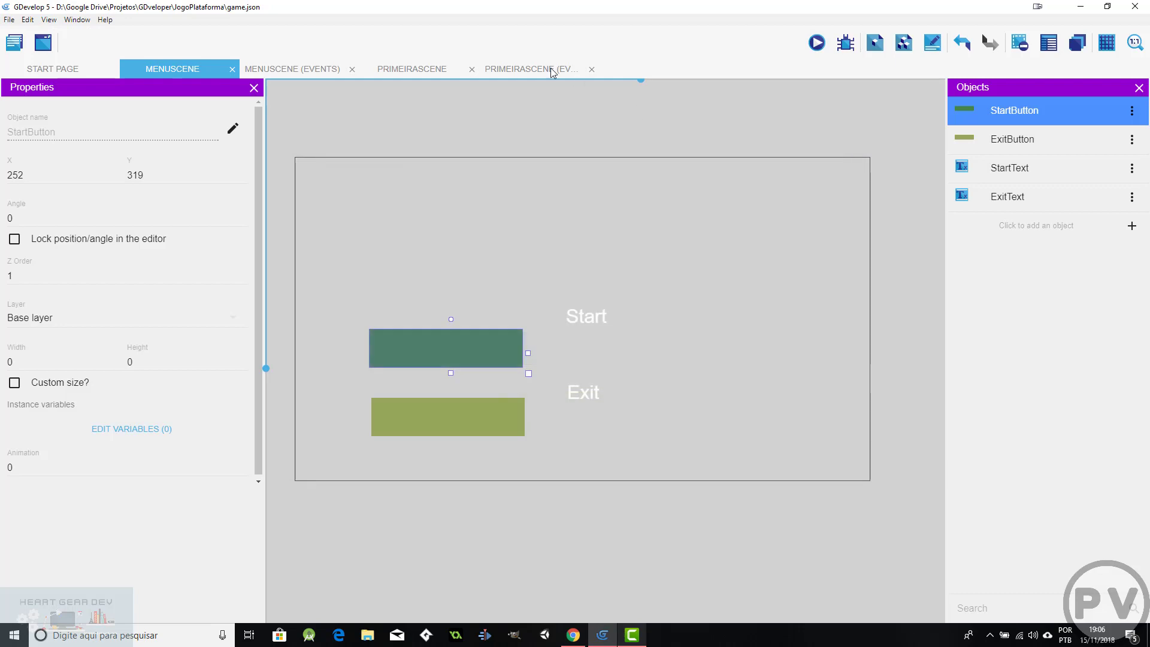
Duplicate ExitButton's X position action in the MenuScene events, and set the last action's object to StartText.
{"action": "left_click", "coordinate": [494, 185]}
{"action": "left_click", "coordinate": [589, 319]}
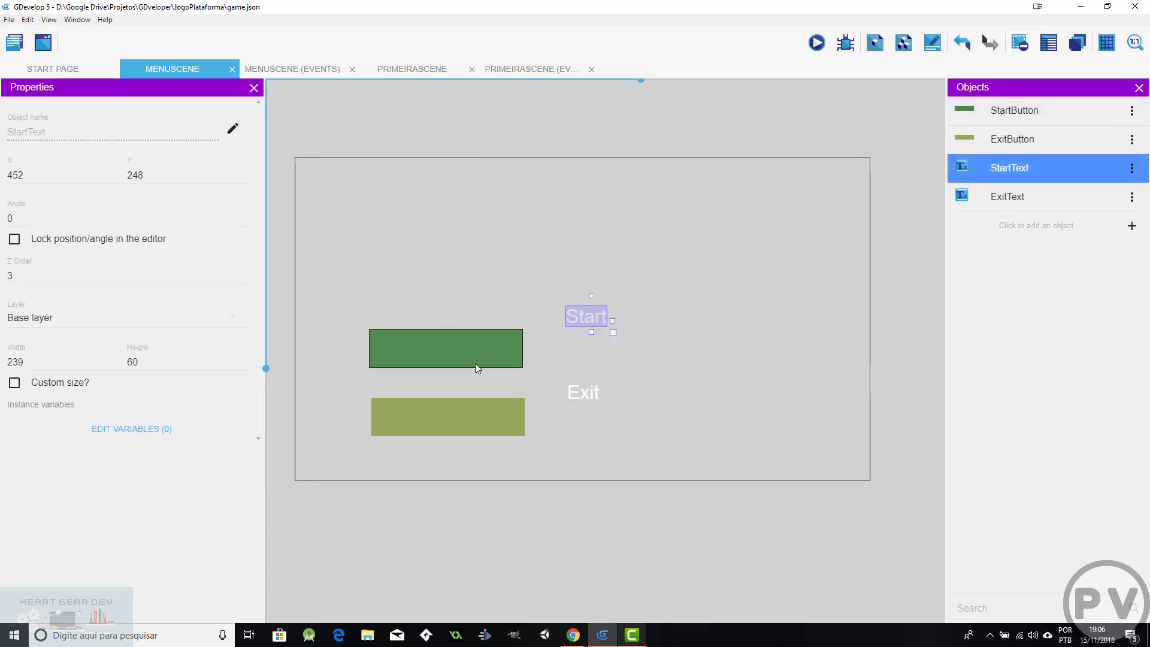
{"action": "left_click", "coordinate": [294, 70]}
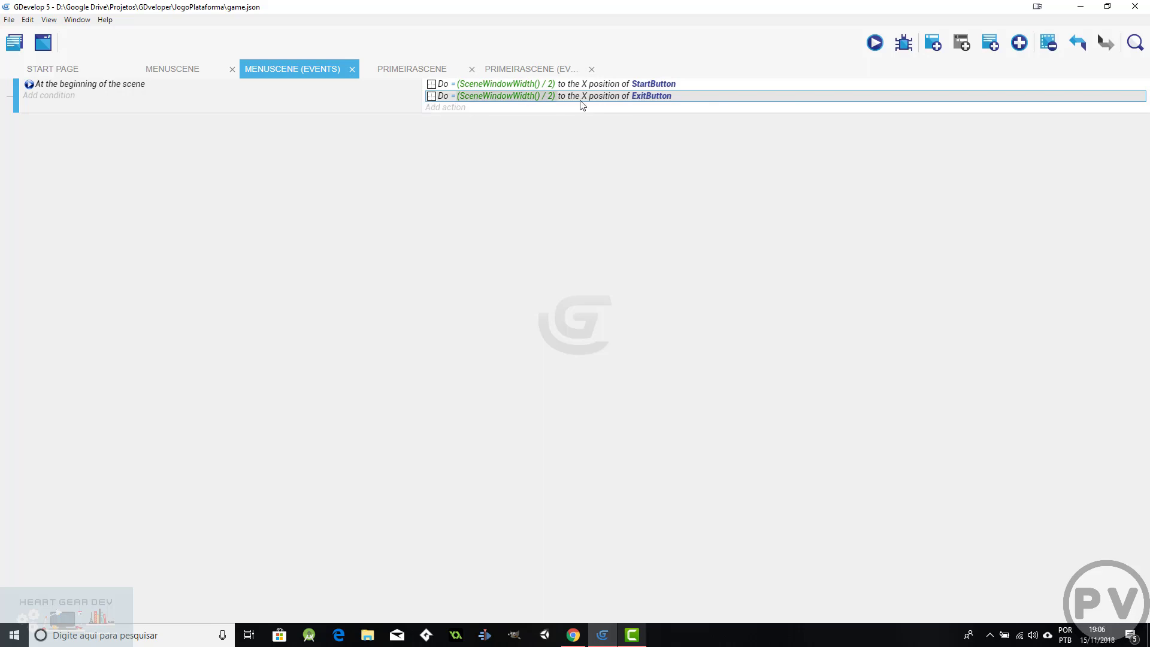
{"action": "left_click", "coordinate": [638, 98]}
{"action": "left_click", "coordinate": [427, 93]}
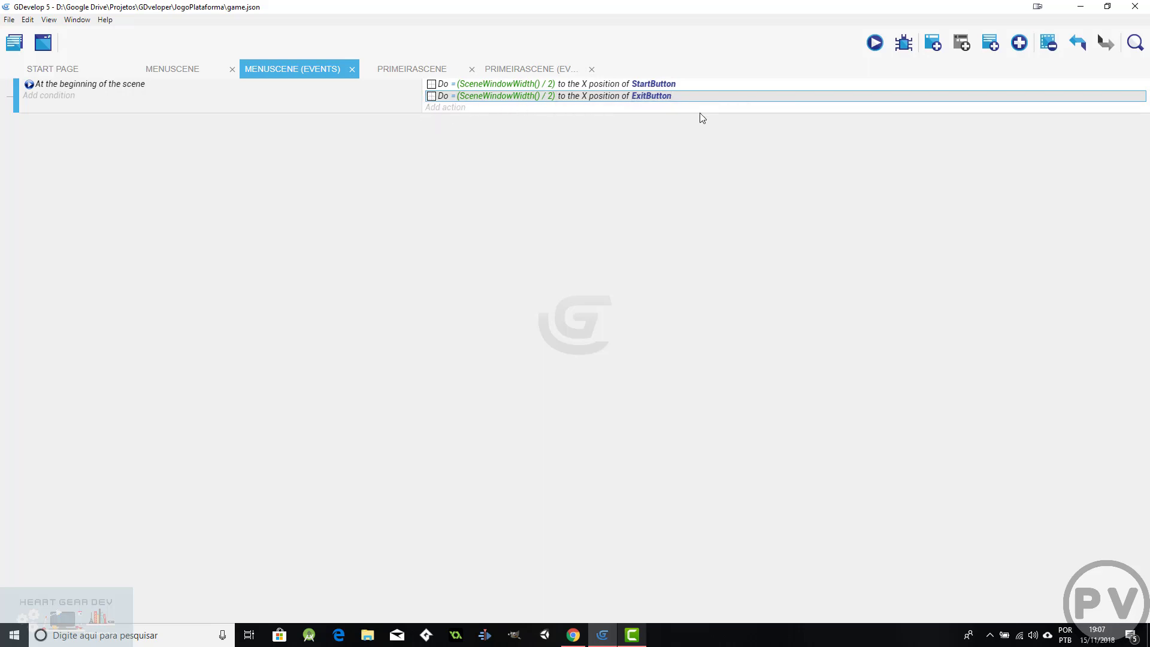
{"action": "key", "text": "ctrl+c"}
{"action": "key", "text": "ctrl+v"}
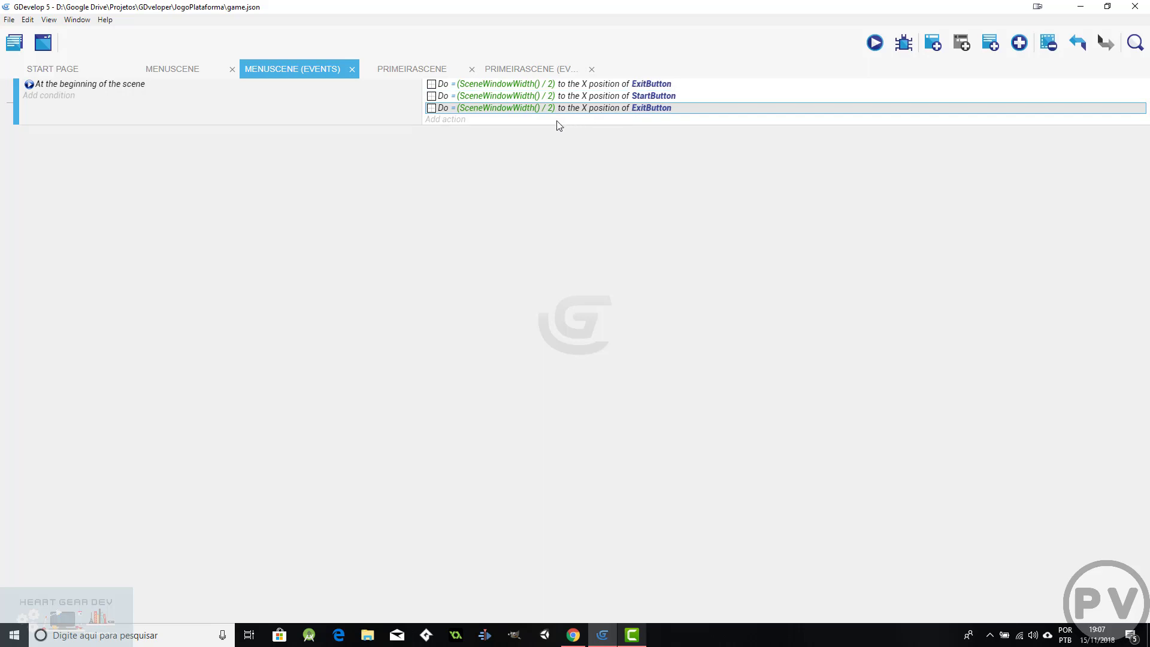
{"action": "double_click", "coordinate": [435, 108]}
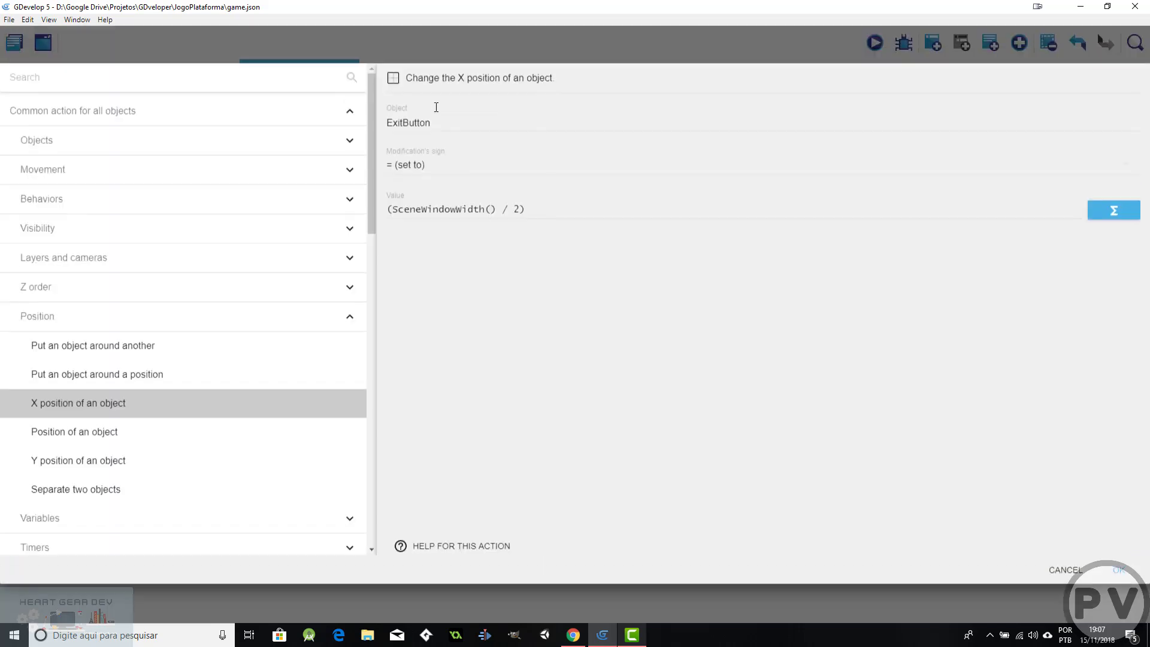
{"action": "left_click_drag", "start_coordinate": [432, 133], "coordinate": [363, 135]}
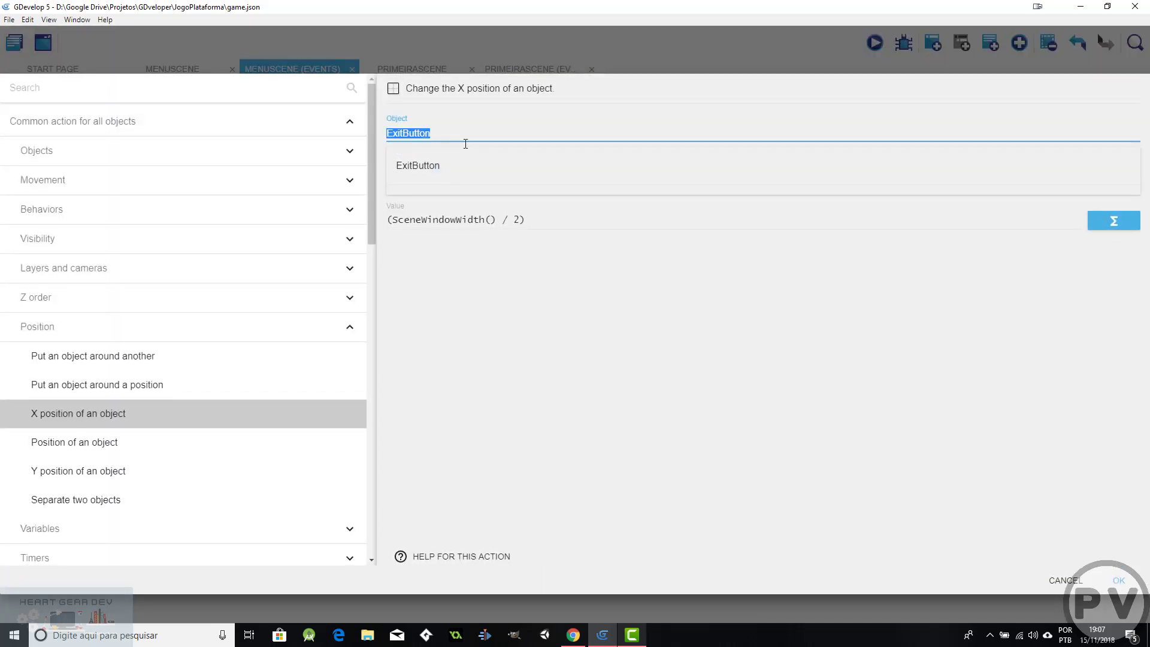
{"action": "key", "text": "BackSpace"}
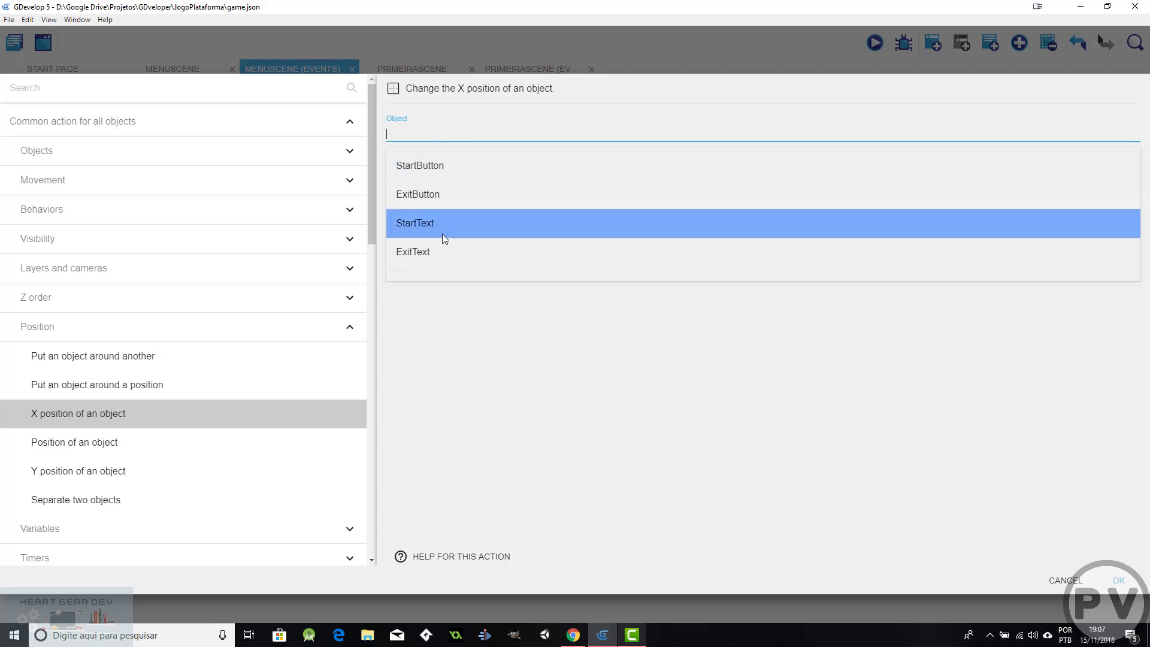
{"action": "left_click", "coordinate": [418, 223]}
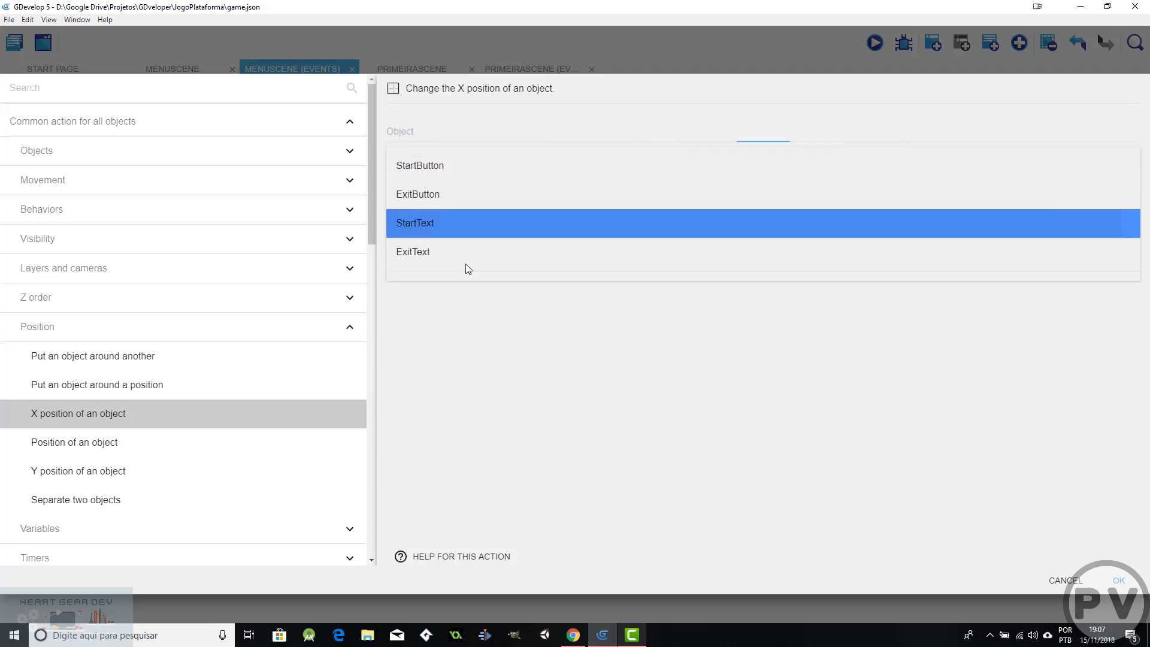
Set the StartText action's value to StartButton.X() - (StartText.Width() / 2) and confirm the action.
{"action": "left_click", "coordinate": [452, 221]}
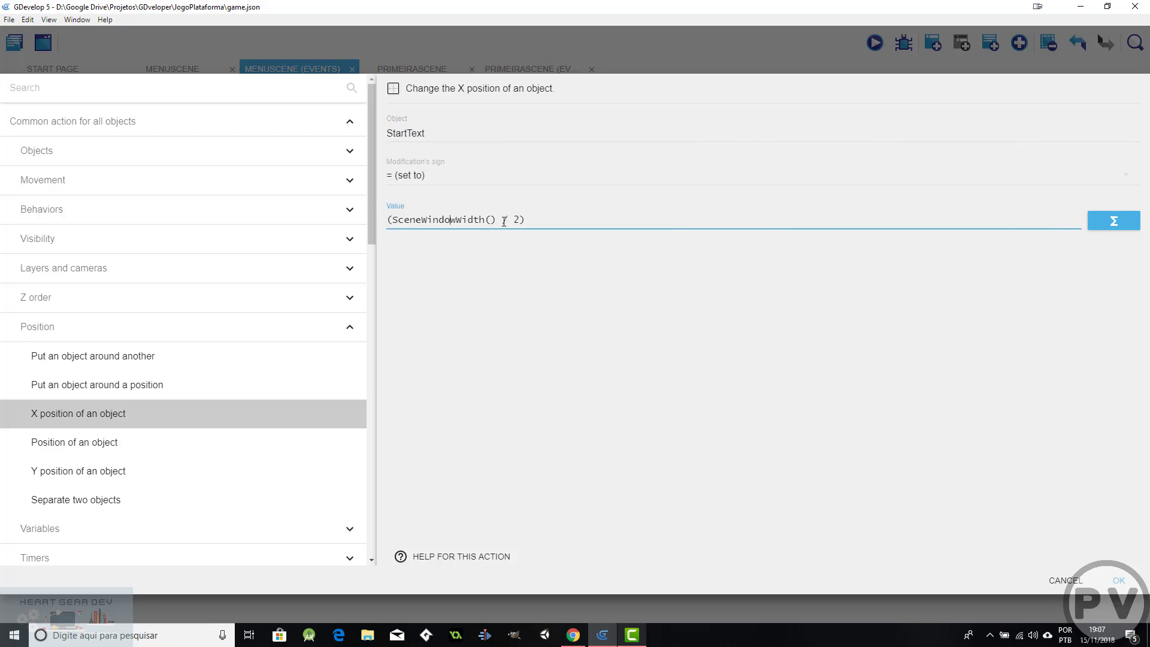
{"action": "left_click_drag", "start_coordinate": [496, 221], "coordinate": [395, 221]}
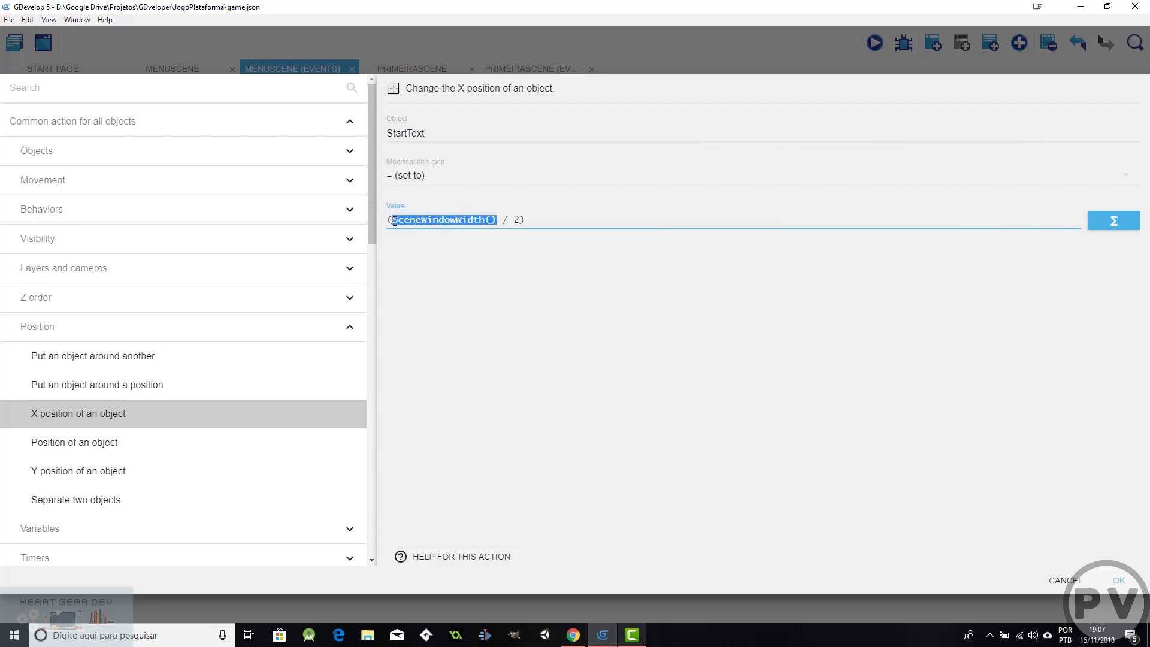
{"action": "type", "text": "S"}
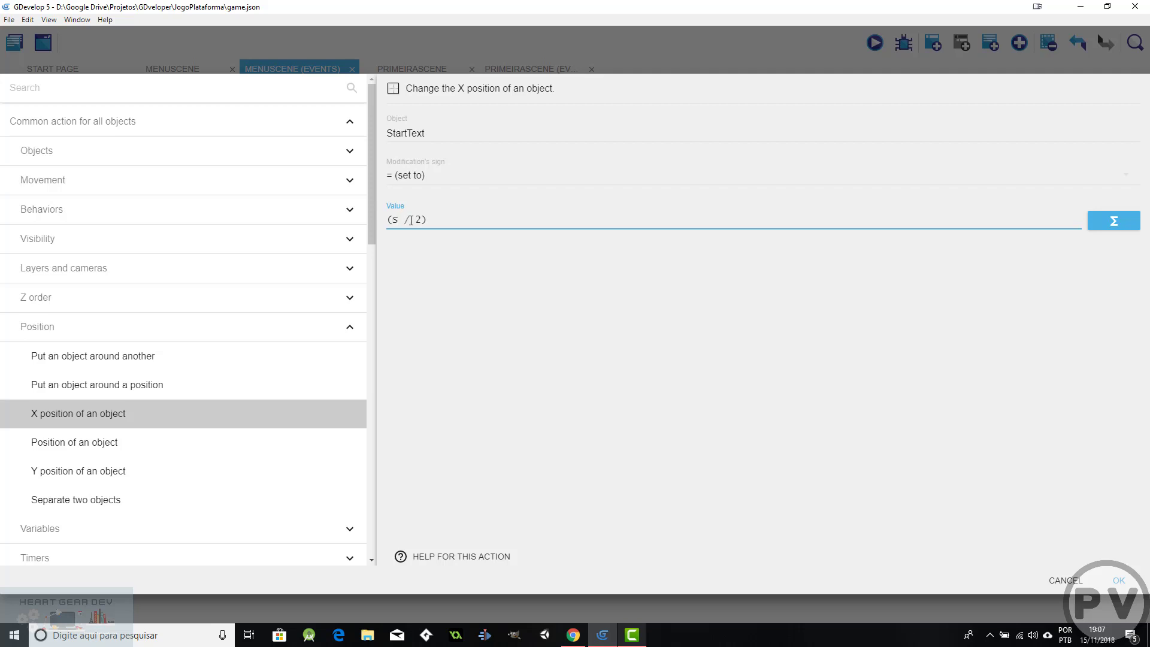
{"action": "type", "text": "tartButton.X()"}
{"action": "key", "text": "shift+Left"}
{"action": "key", "text": "shift+Left"}
{"action": "key", "text": "shift+Left"}
{"action": "key", "text": "shift+Left"}
{"action": "key", "text": "End"}
{"action": "key", "text": "Home"}
{"action": "key", "text": "Delete"}
{"action": "type", "text": "() - (StartText.Width"}
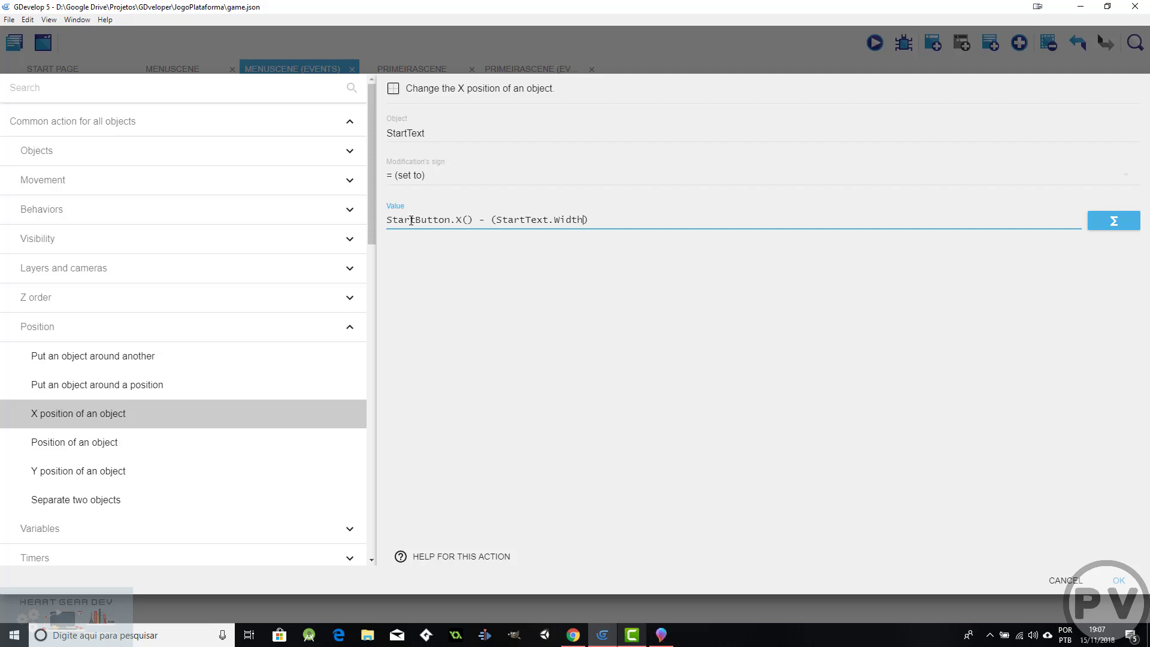
{"action": "type", "text": "()"}
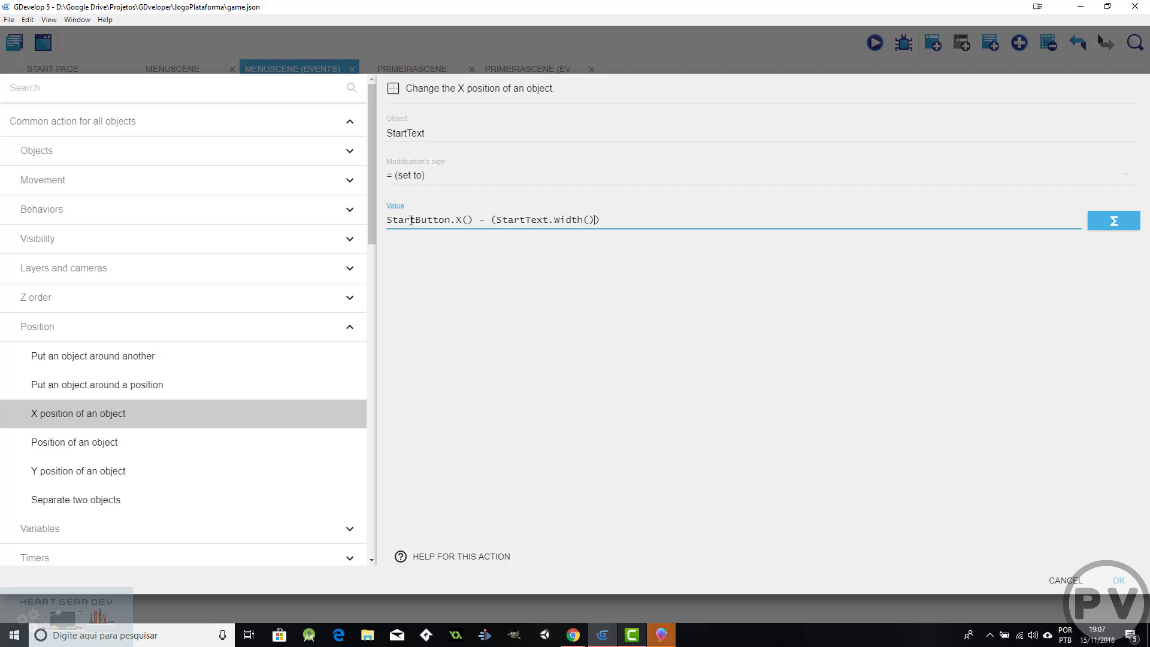
{"action": "type", "text": " / 2"}
{"action": "left_click_drag", "start_coordinate": [624, 220], "coordinate": [492, 225]}
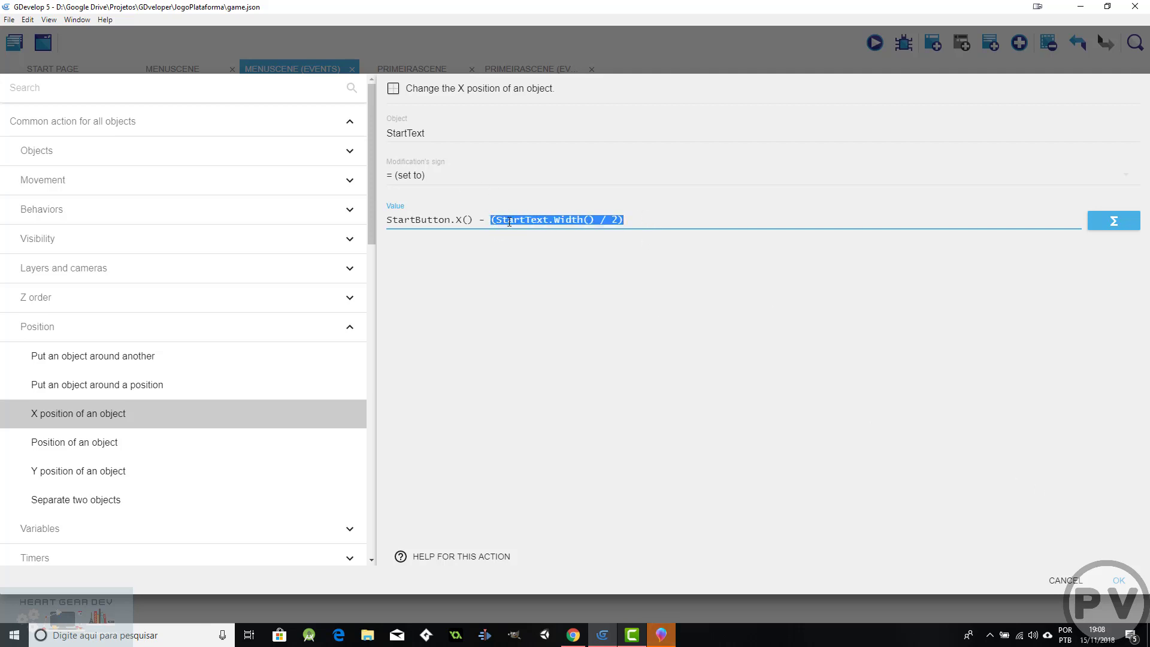
{"action": "left_click", "coordinate": [1119, 579]}
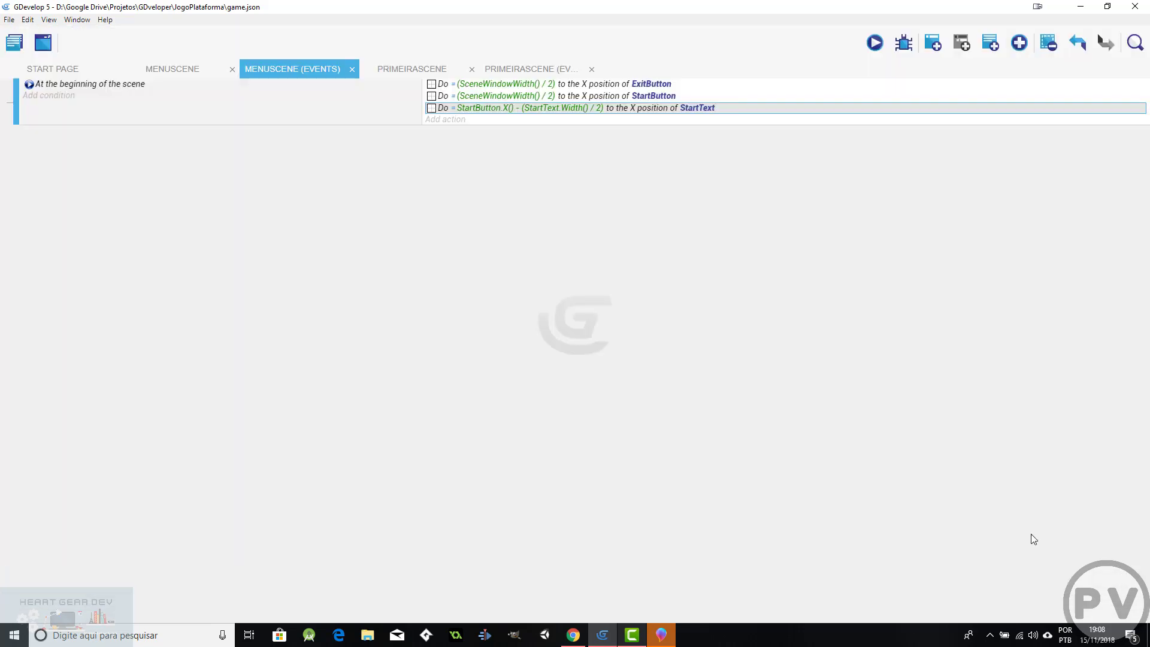
Move StartText to about X 468, Y 245 in the MenuScene, and view its object properties.
{"action": "left_click", "coordinate": [154, 68]}
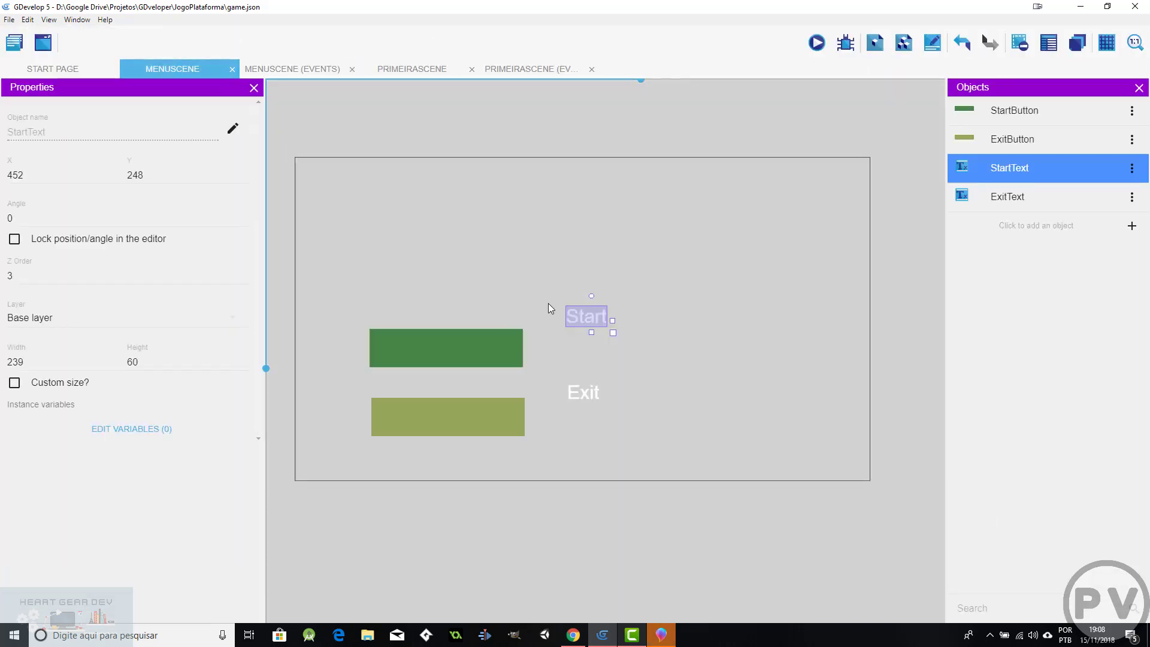
{"action": "scroll", "coordinate": [563, 324], "scroll_direction": "up", "scroll_amount": 3}
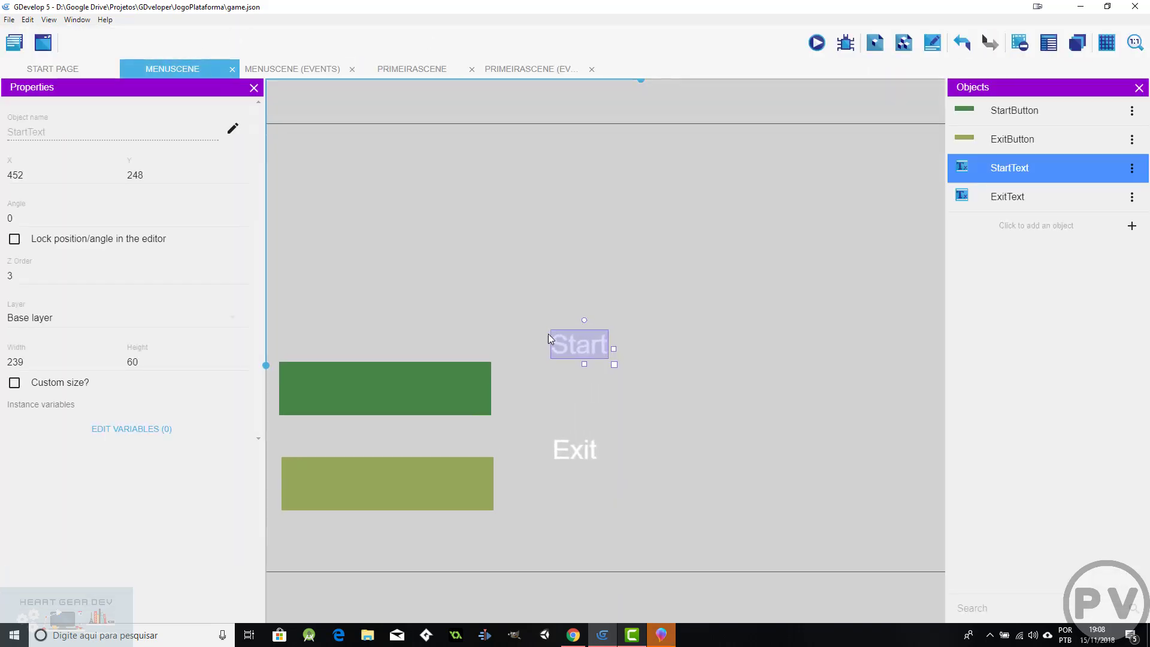
{"action": "scroll", "coordinate": [548, 339], "scroll_direction": "up", "scroll_amount": 1}
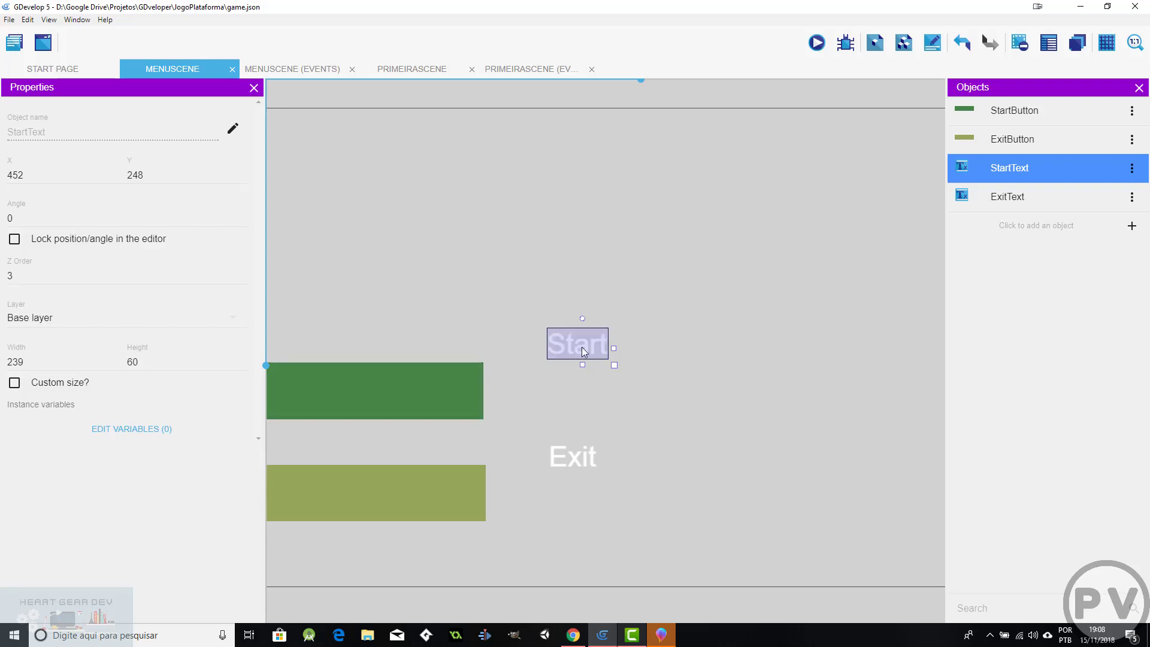
{"action": "left_click_drag", "start_coordinate": [584, 349], "coordinate": [598, 348]}
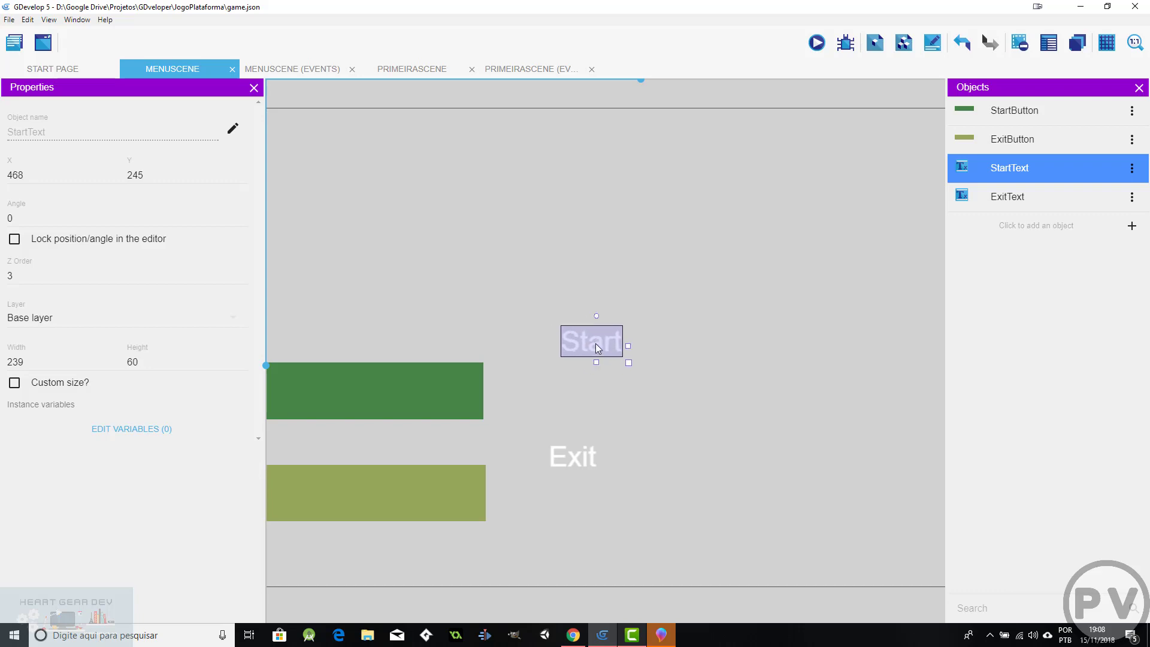
{"action": "left_click", "coordinate": [1131, 169]}
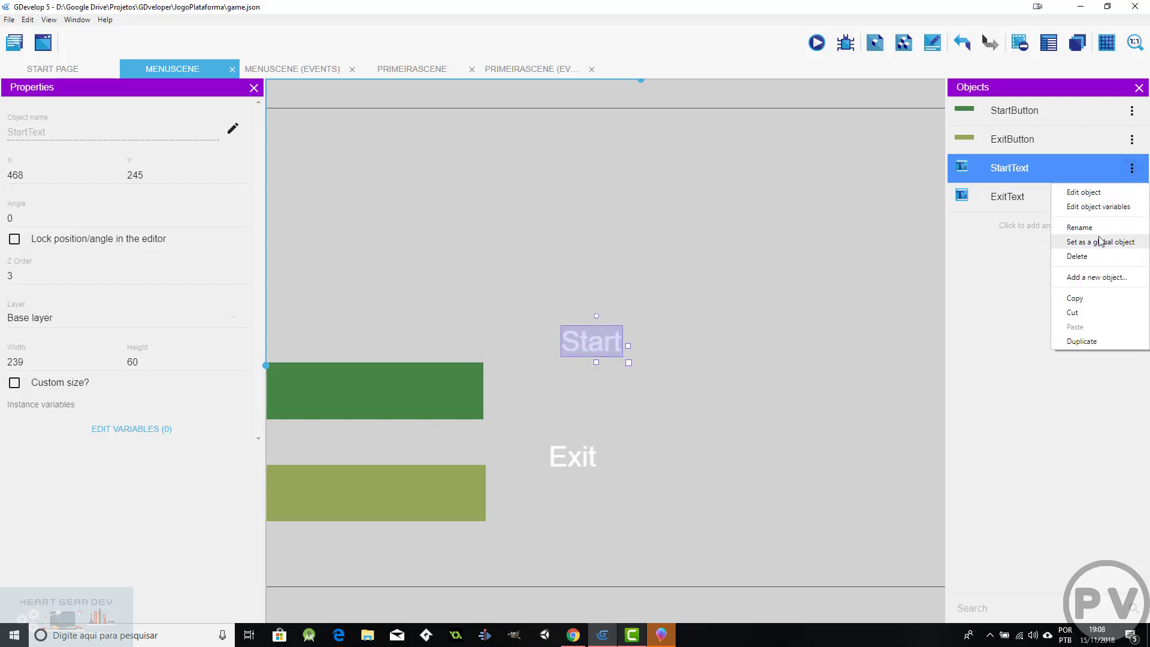
{"action": "left_click", "coordinate": [1084, 192]}
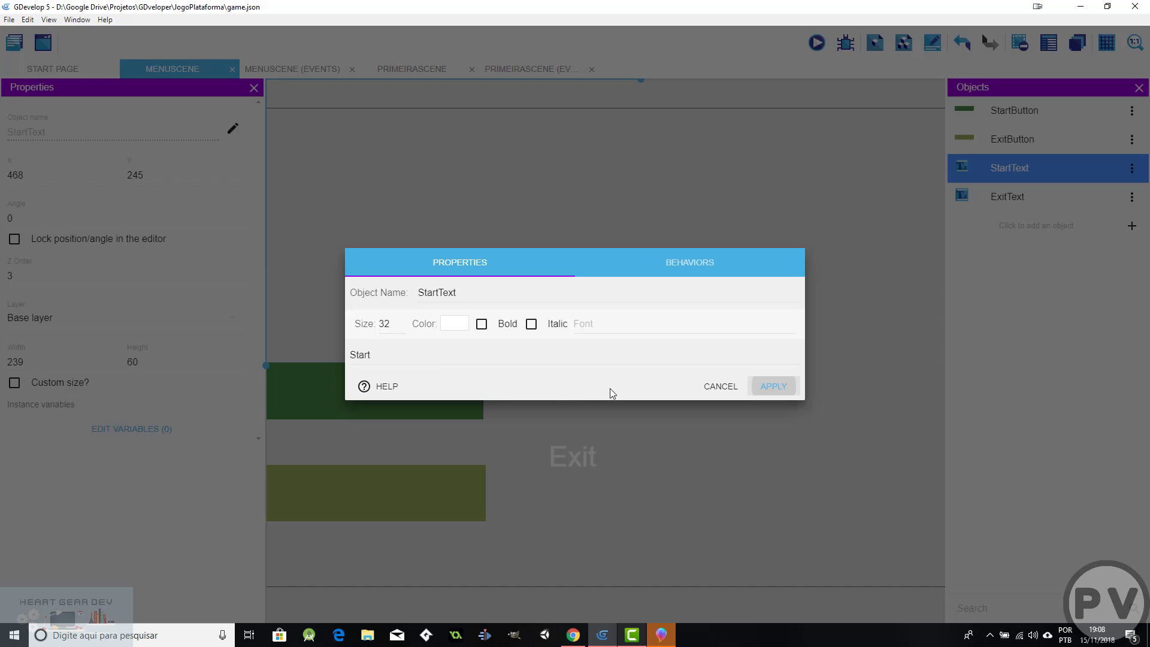
{"action": "left_click", "coordinate": [719, 386]}
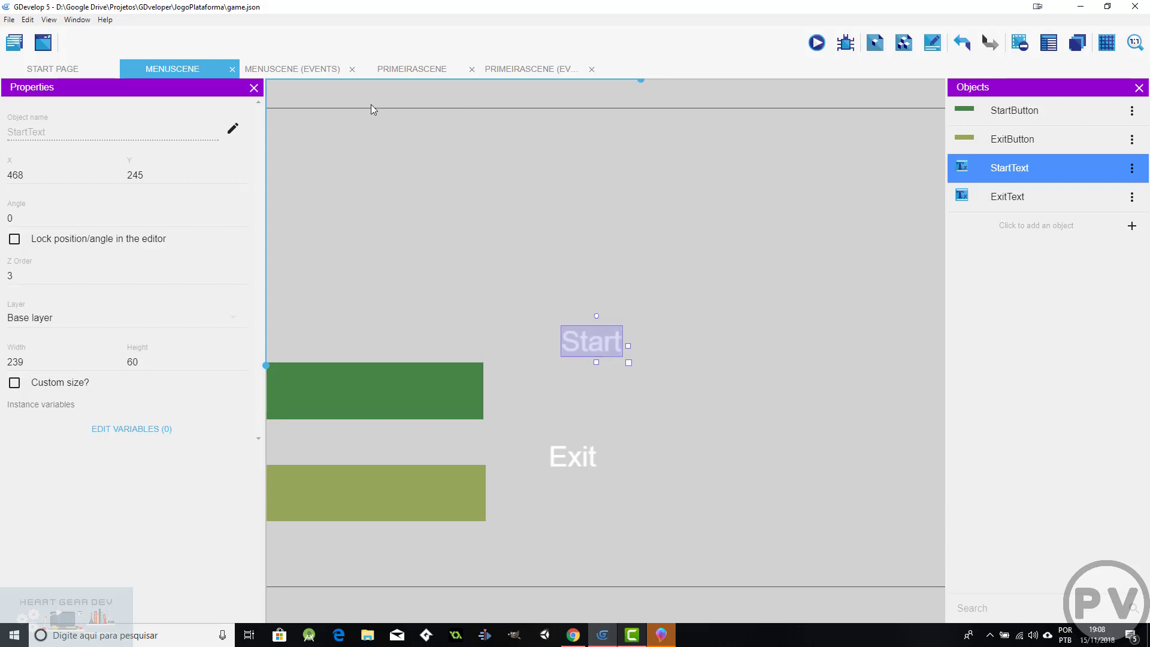
Duplicate the StartText X position action in the MenuScene events, place the copy last, and set the last action's object to ExitText.
{"action": "left_click", "coordinate": [320, 71]}
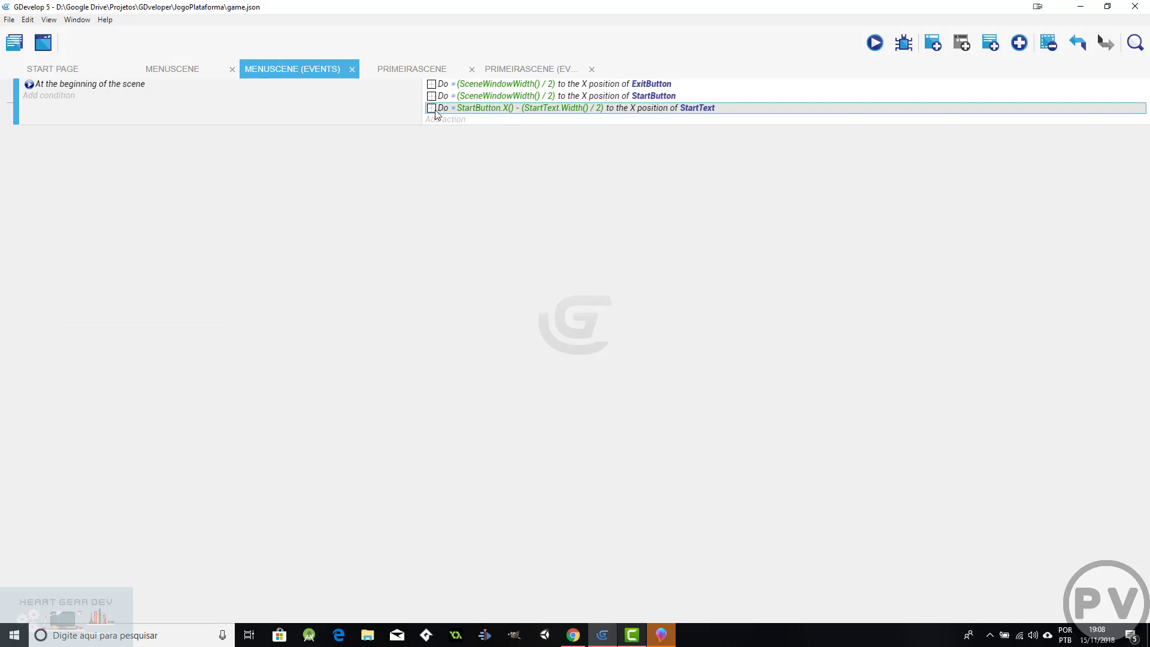
{"action": "key", "text": "ctrl+v"}
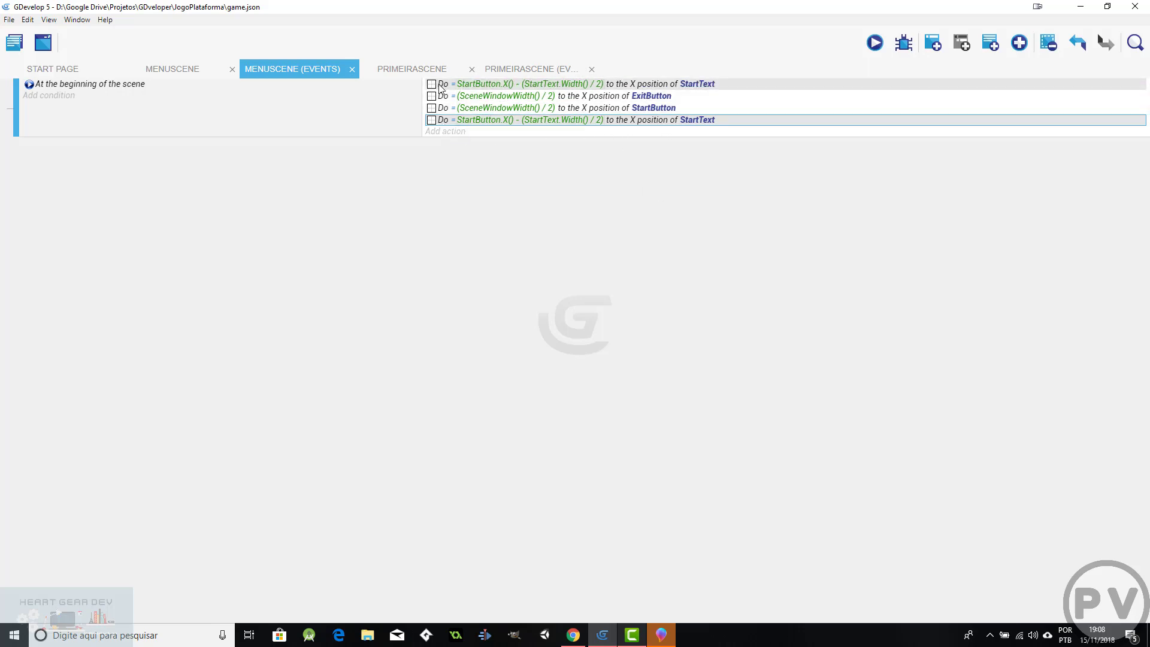
{"action": "left_click_drag", "start_coordinate": [438, 84], "coordinate": [446, 122]}
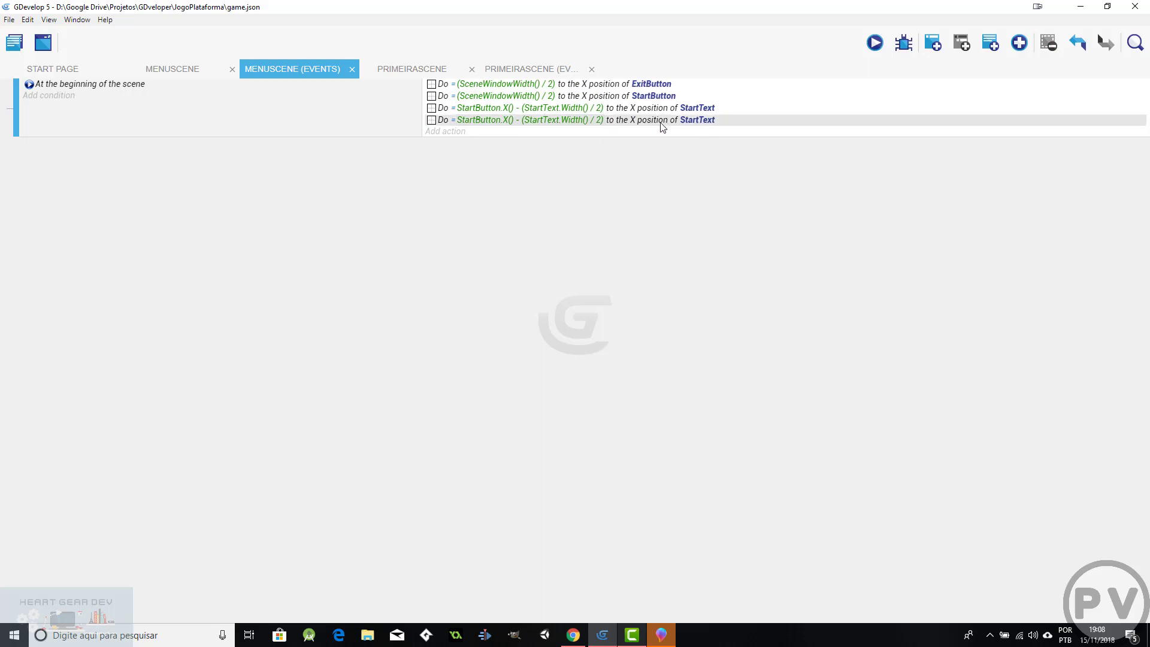
{"action": "double_click", "coordinate": [438, 121]}
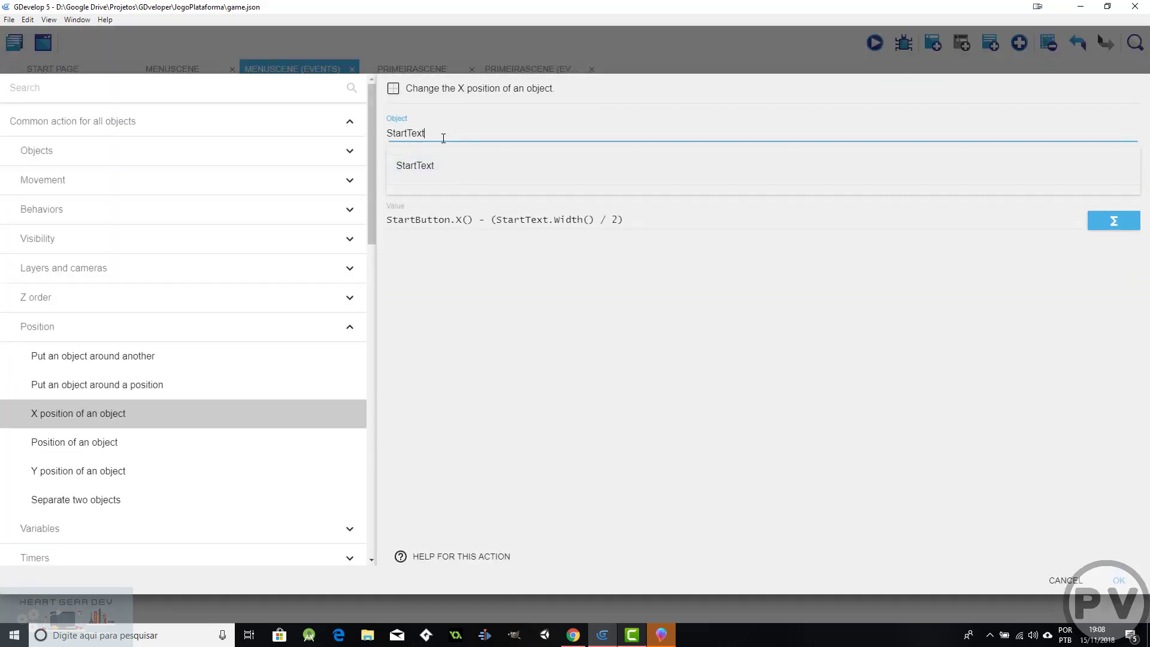
{"action": "double_click", "coordinate": [407, 133]}
{"action": "type", "text": "Ex"}
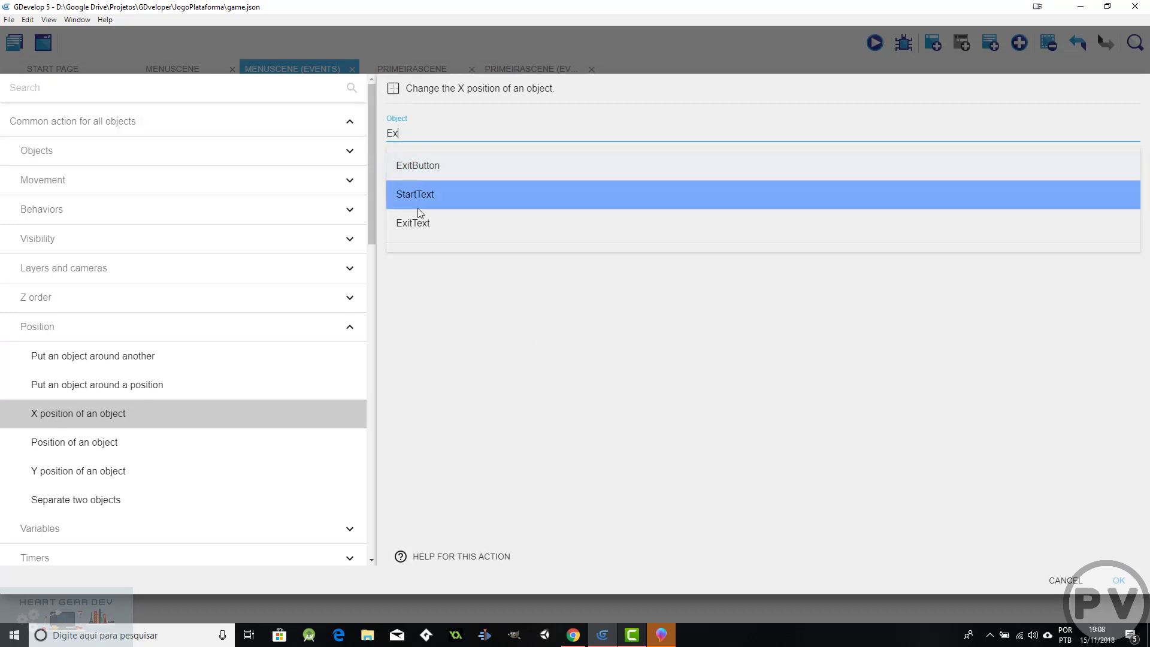
{"action": "left_click", "coordinate": [419, 221]}
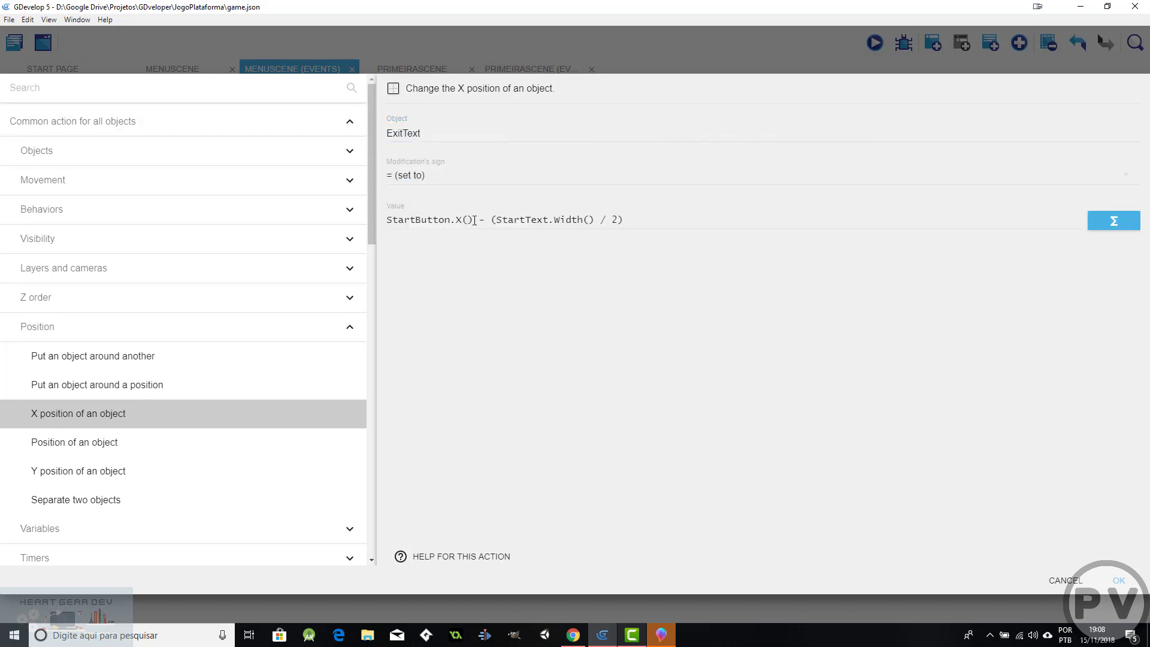
Set the ExitText action's value to ExitButton.X() - (StartText.Width() / 2) and confirm the action.
{"action": "left_click_drag", "start_coordinate": [413, 222], "coordinate": [369, 221]}
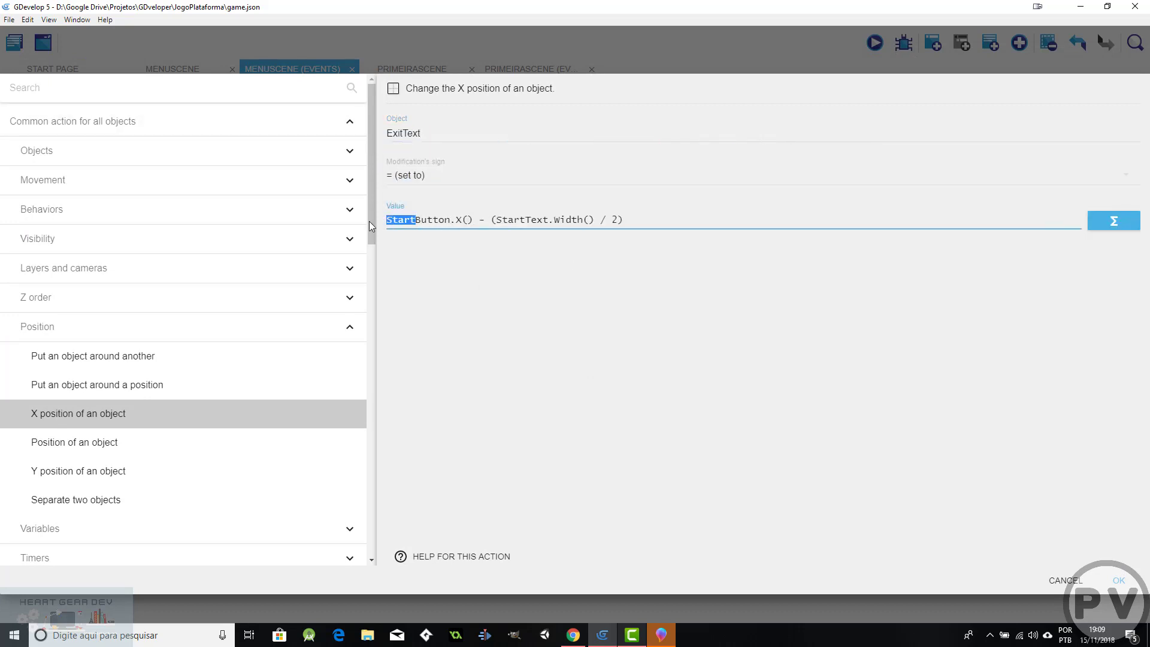
{"action": "type", "text": "Exit"}
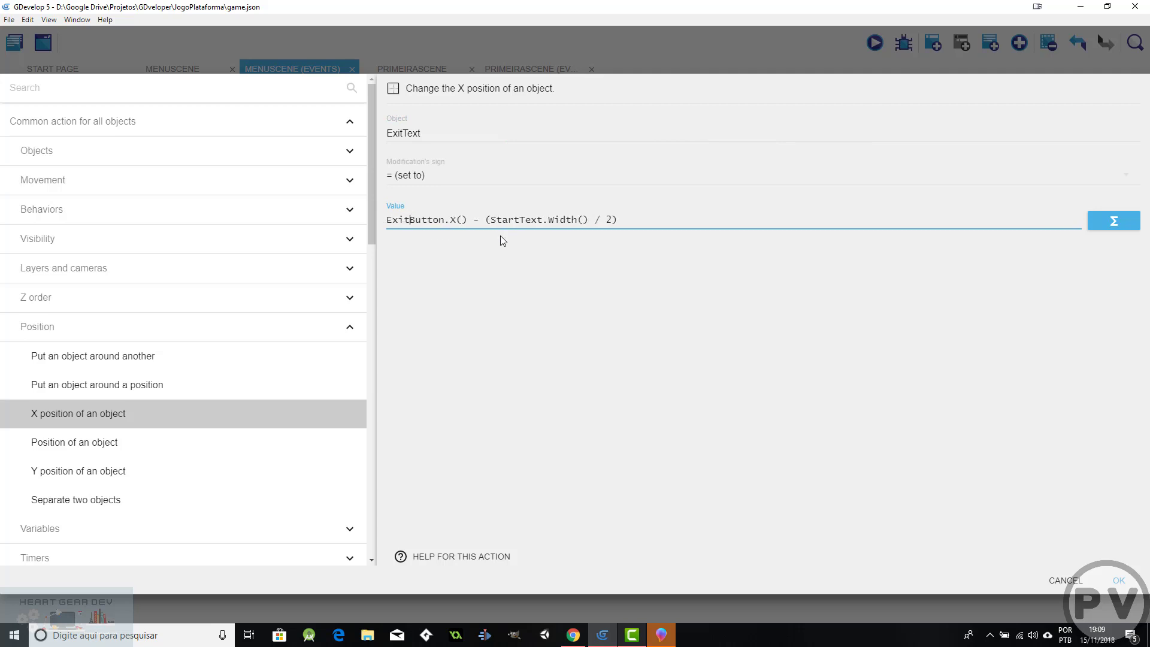
{"action": "left_click", "coordinate": [500, 235]}
{"action": "left_click", "coordinate": [1119, 580]}
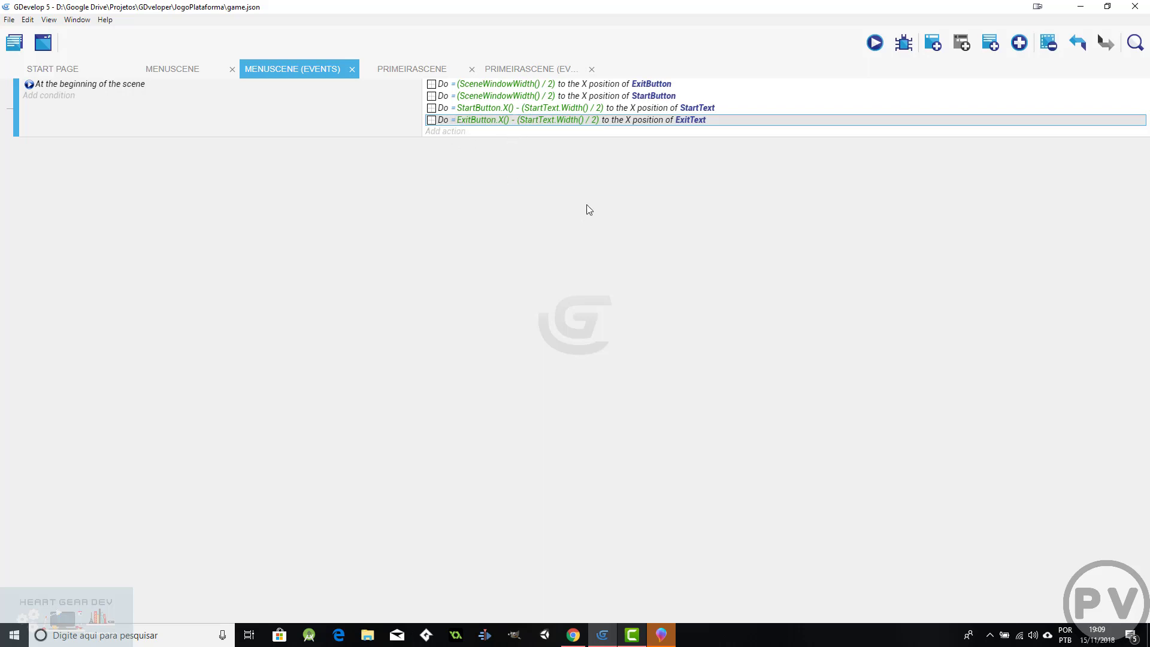
Duplicate the StartText X position action, place the copy last, and change the copy to a Y position action.
{"action": "left_click", "coordinate": [438, 111]}
{"action": "key", "text": "ctrl+c"}
{"action": "key", "text": "ctrl+v"}
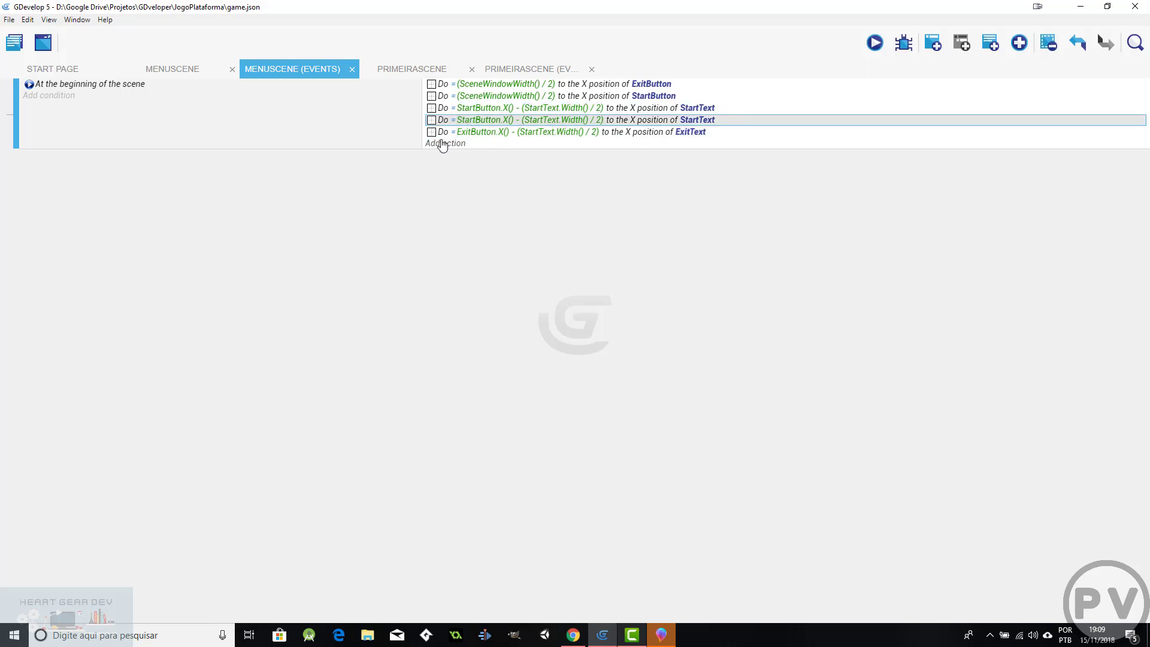
{"action": "left_click_drag", "start_coordinate": [441, 123], "coordinate": [467, 146]}
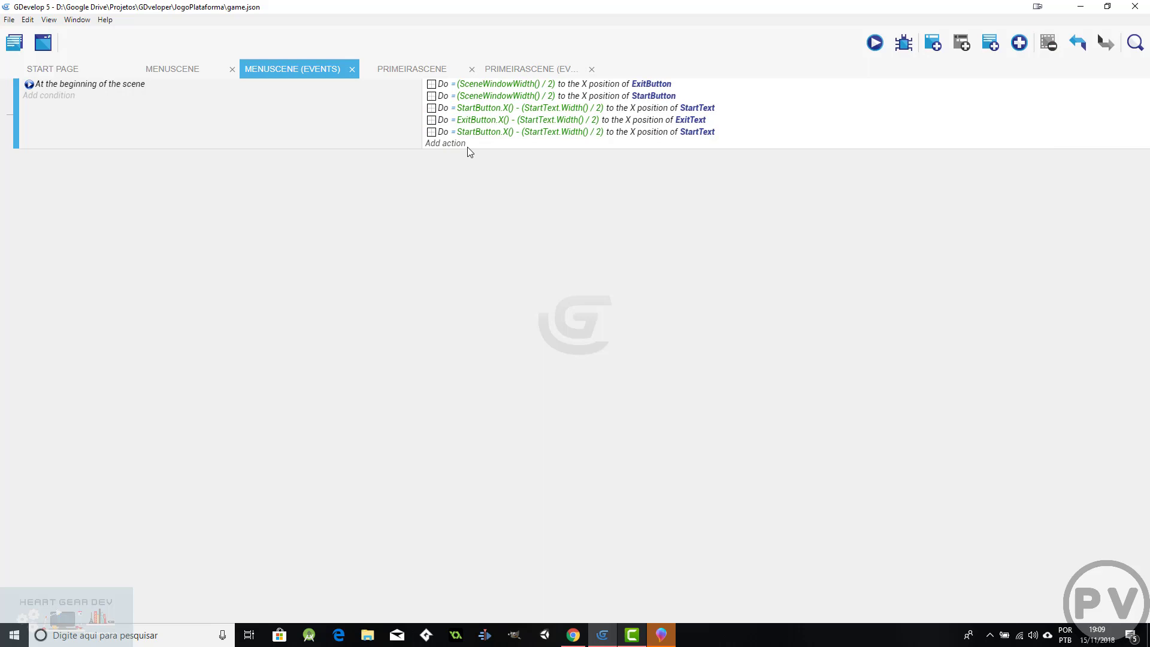
{"action": "double_click", "coordinate": [432, 132]}
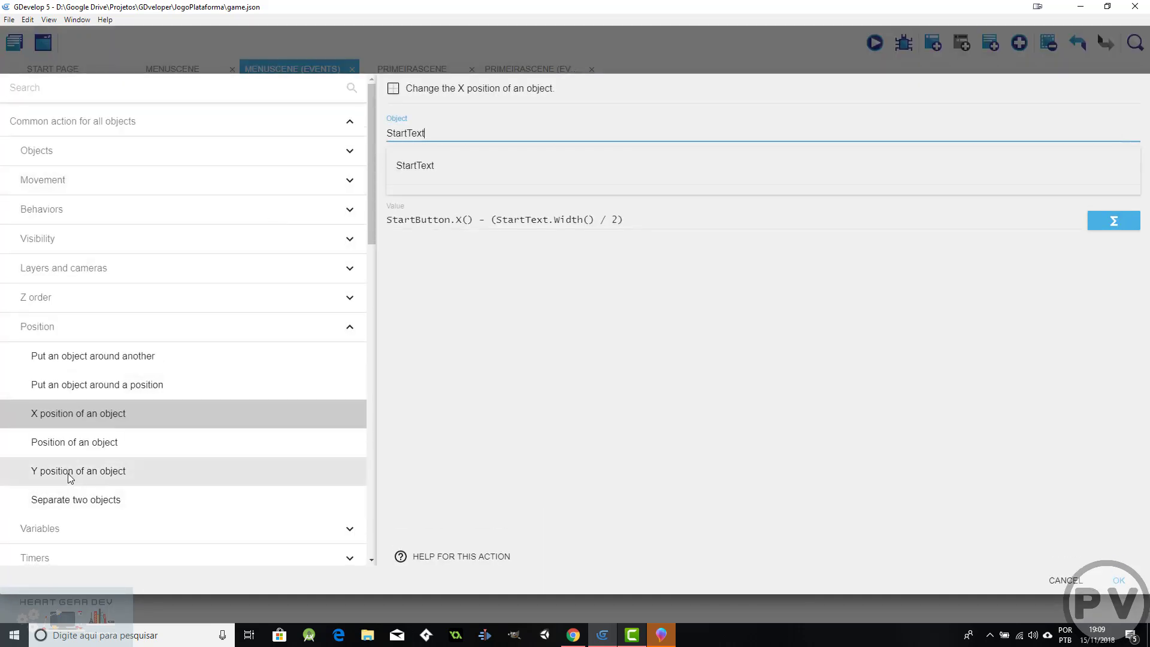
{"action": "left_click", "coordinate": [64, 471]}
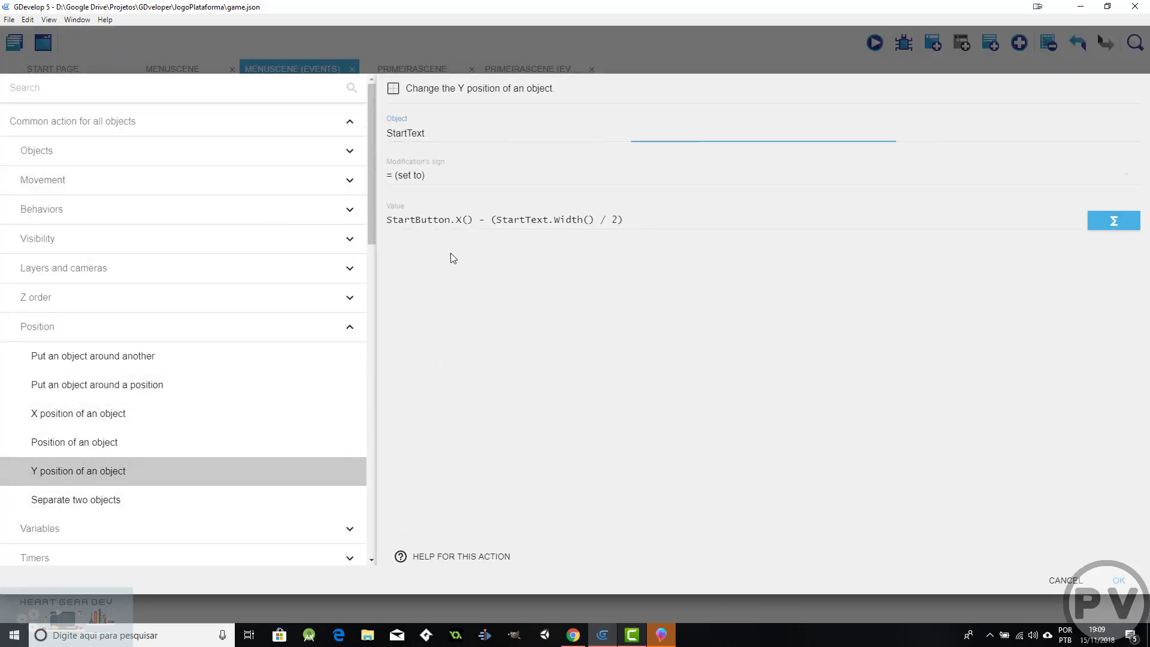
Set the StartText Y position value to StartButton.Y() - (StartText.Height() / 2) and confirm the action.
{"action": "double_click", "coordinate": [460, 221]}
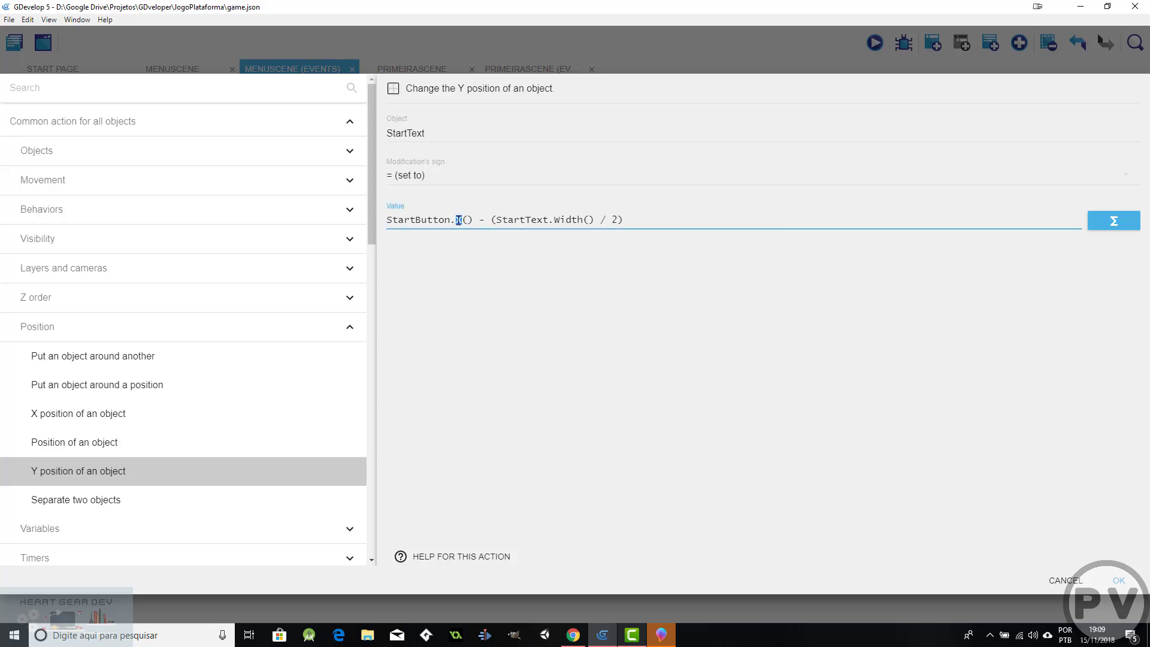
{"action": "type", "text": "Y"}
{"action": "double_click", "coordinate": [584, 219]}
{"action": "left_click_drag", "start_coordinate": [584, 219], "coordinate": [552, 219]}
{"action": "type", "text": ".Height"}
{"action": "left_click_drag", "start_coordinate": [599, 219], "coordinate": [556, 220]}
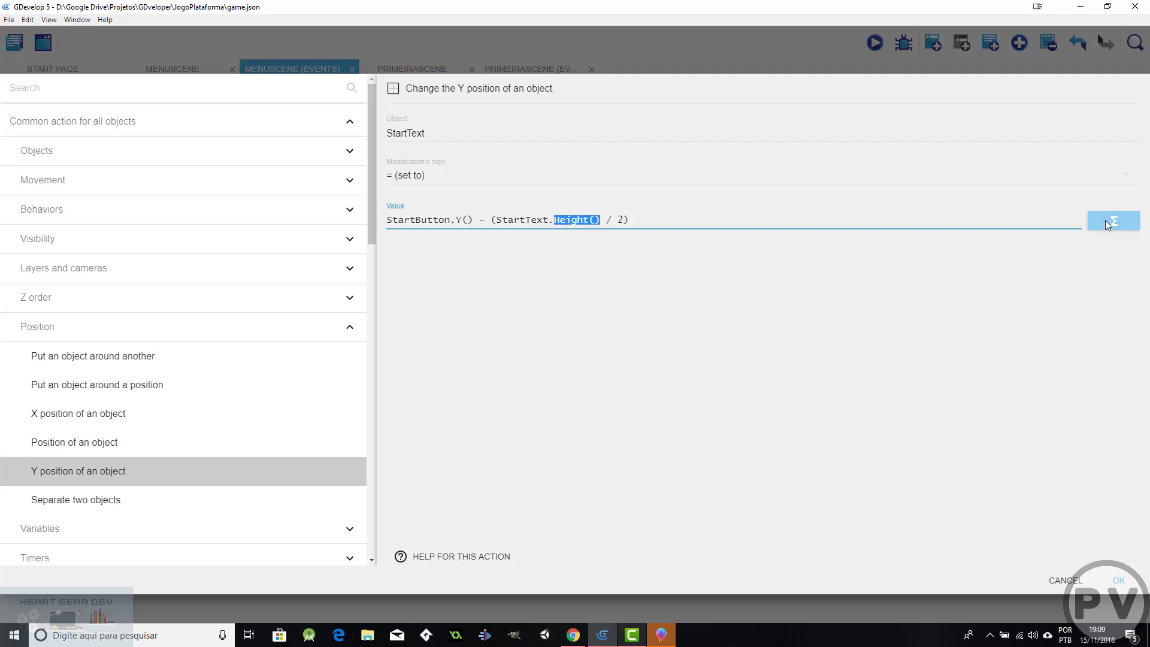
{"action": "left_click", "coordinate": [1129, 582]}
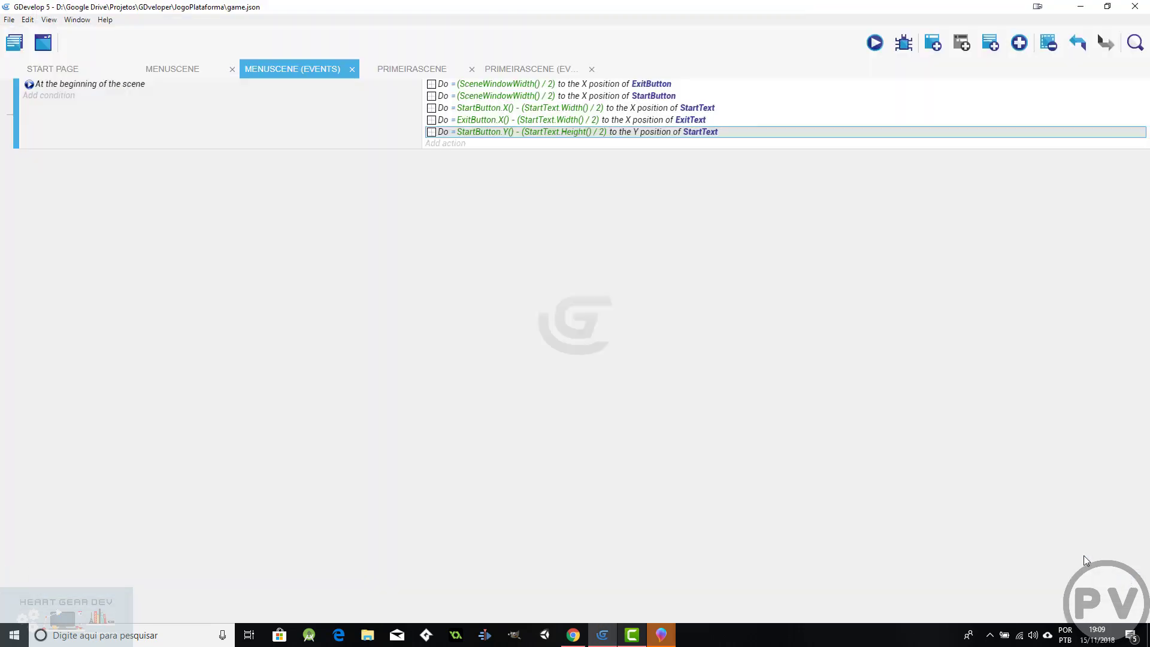
Close the two open Paint 3D windows.
{"action": "left_click", "coordinate": [661, 635]}
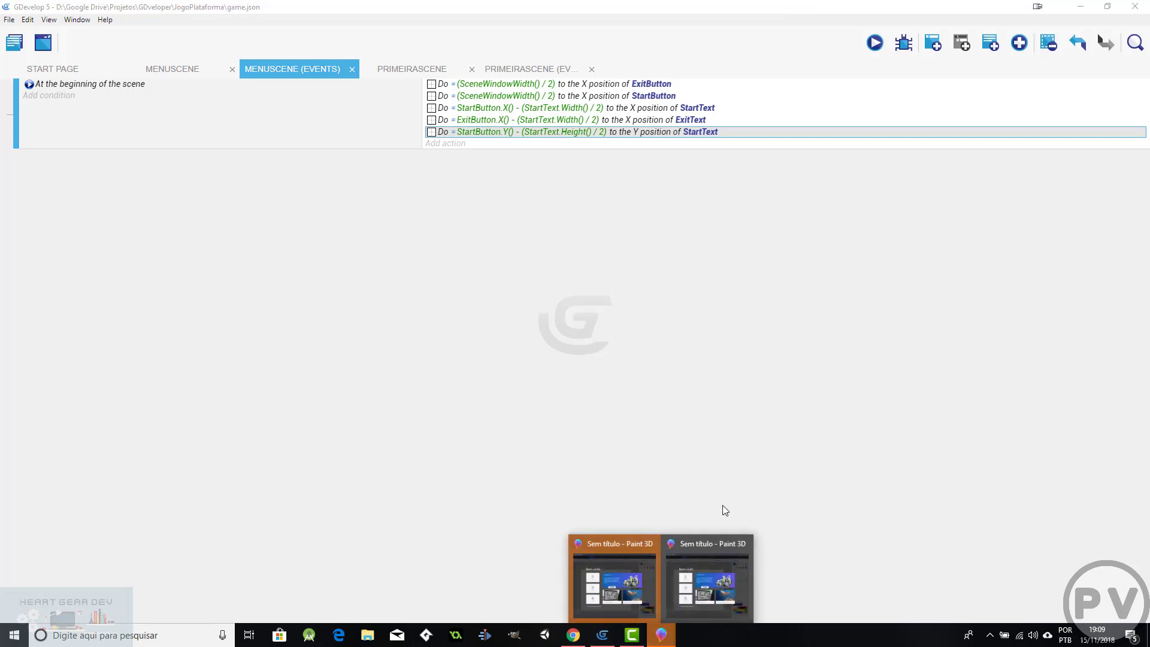
{"action": "left_click", "coordinate": [746, 548]}
{"action": "left_click", "coordinate": [694, 541]}
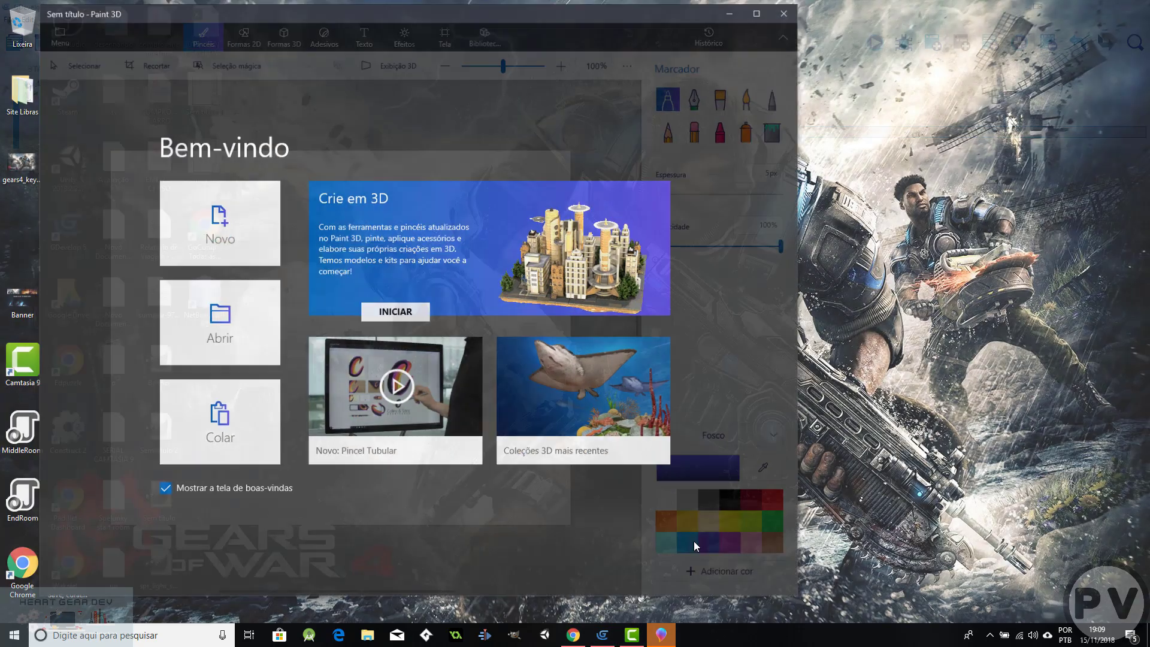
Duplicate the StartText Y position action at the end of the scene-start event's actions.
{"action": "left_click", "coordinate": [427, 133]}
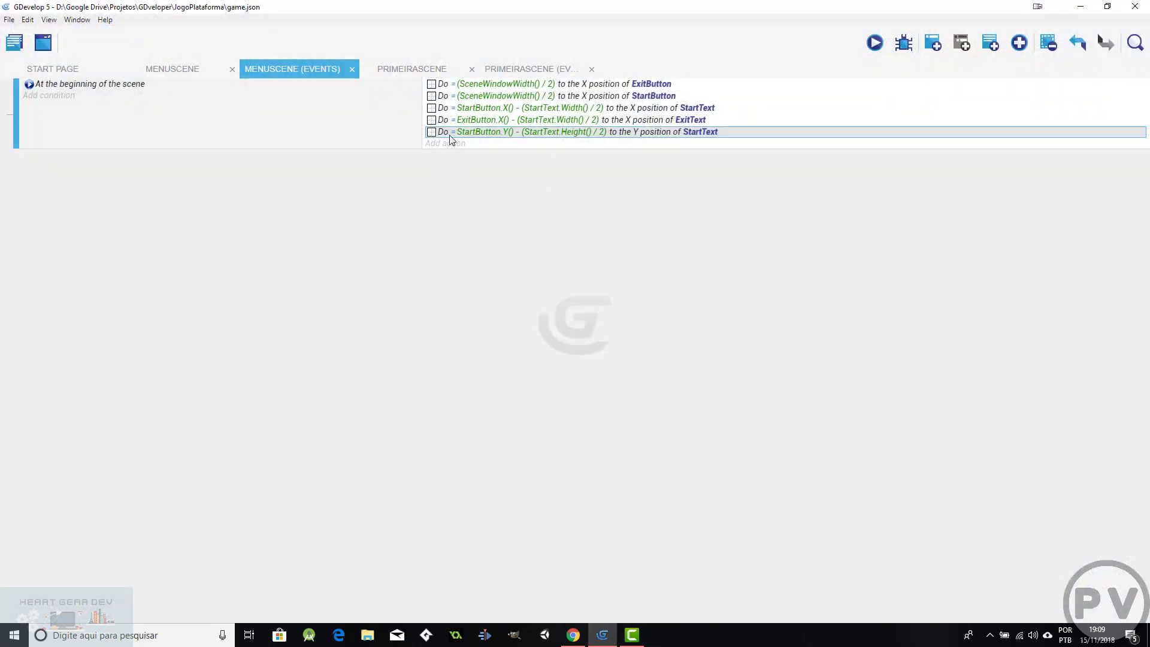
{"action": "key", "text": "ctrl+v"}
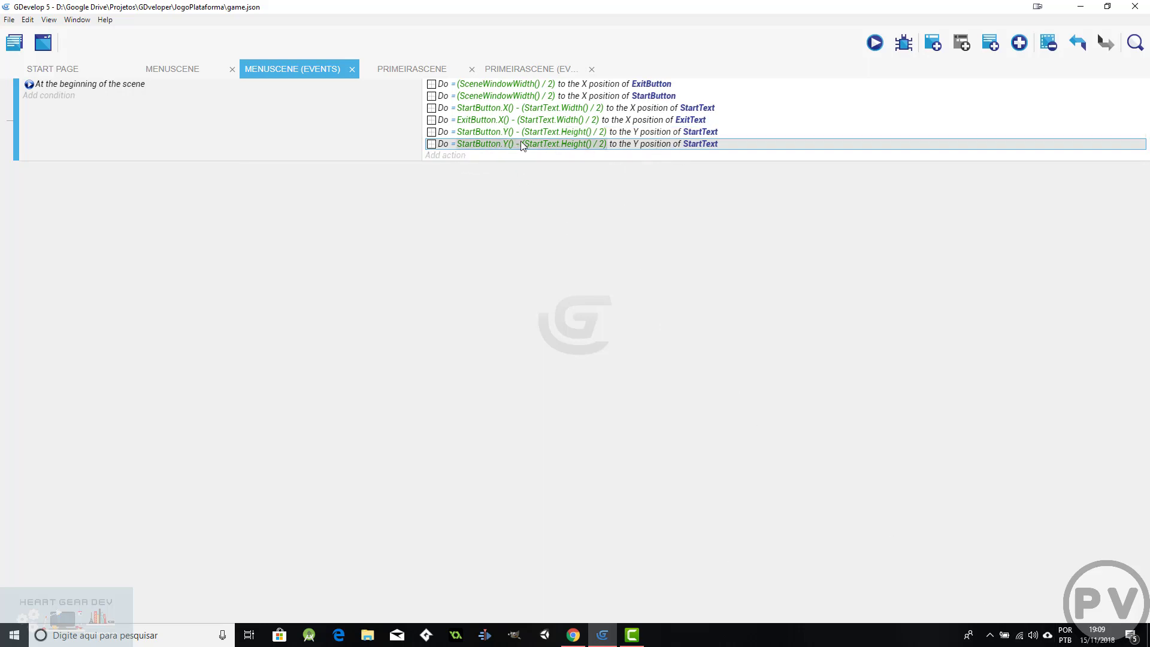
{"action": "double_click", "coordinate": [433, 146]}
{"action": "left_click", "coordinate": [460, 223]}
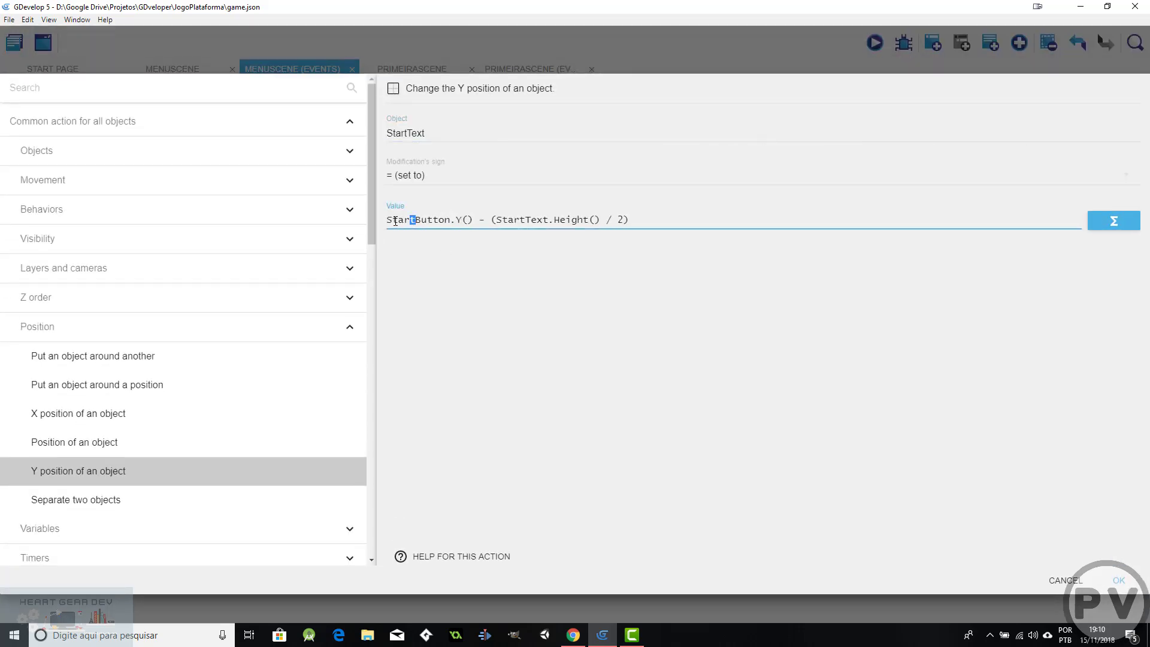
{"action": "left_click_drag", "start_coordinate": [415, 220], "coordinate": [352, 221]}
{"action": "key", "text": "Escape"}
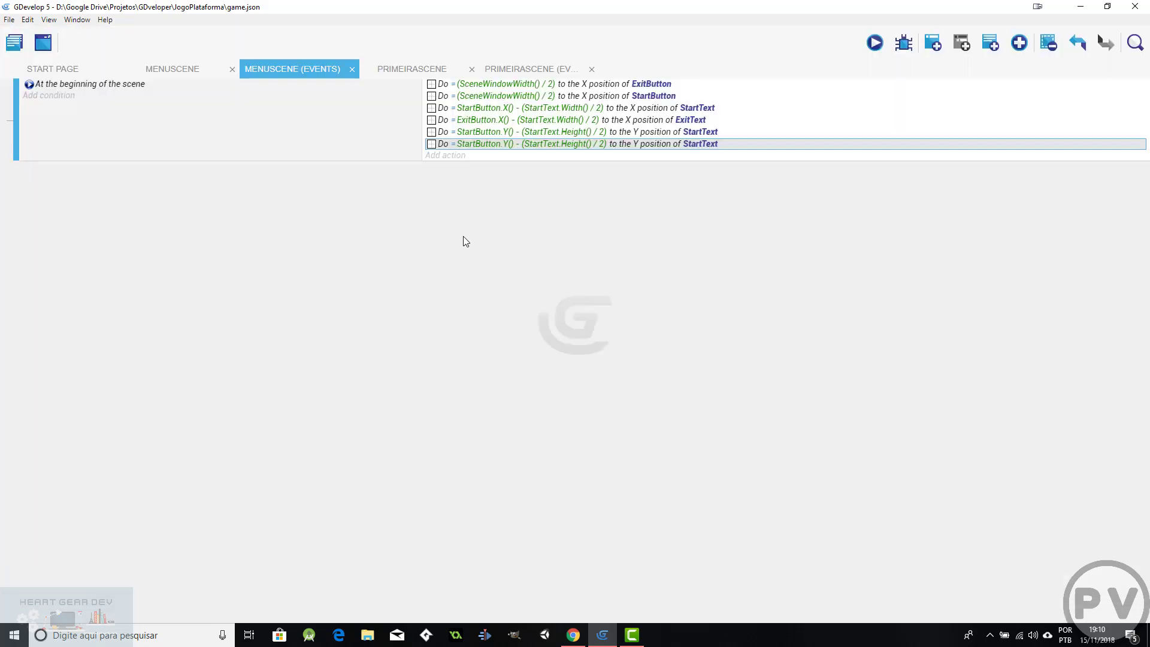
Set the object of the last Y position action to ExitText.
{"action": "double_click", "coordinate": [435, 146]}
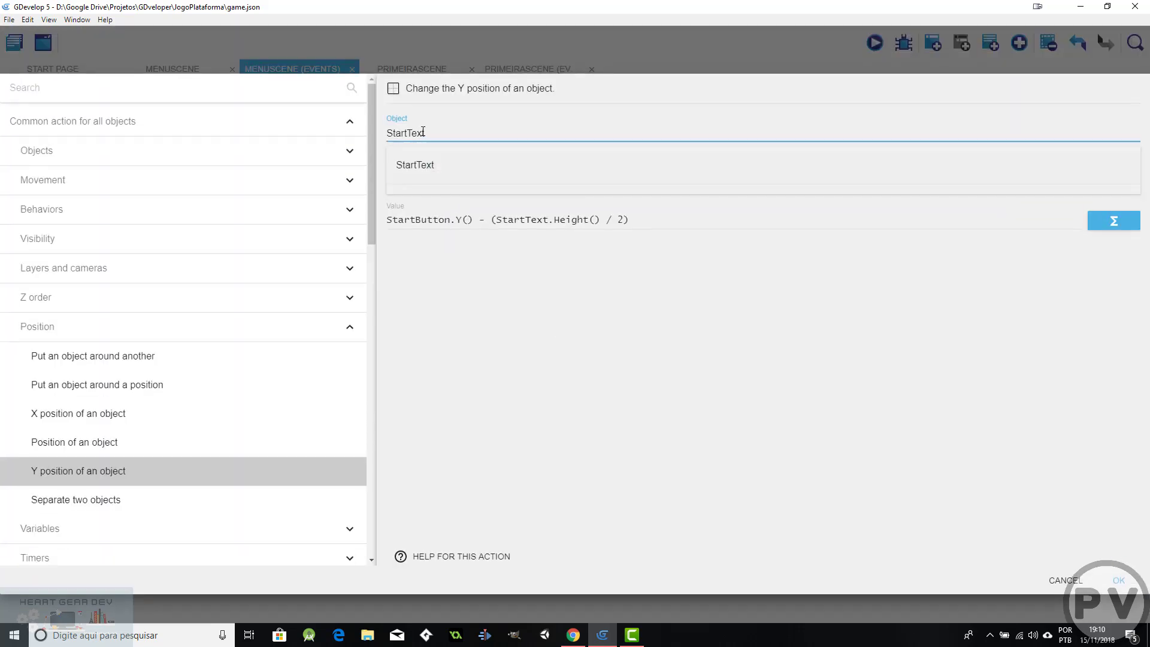
{"action": "key", "text": "ctrl+a"}
{"action": "type", "text": "e"}
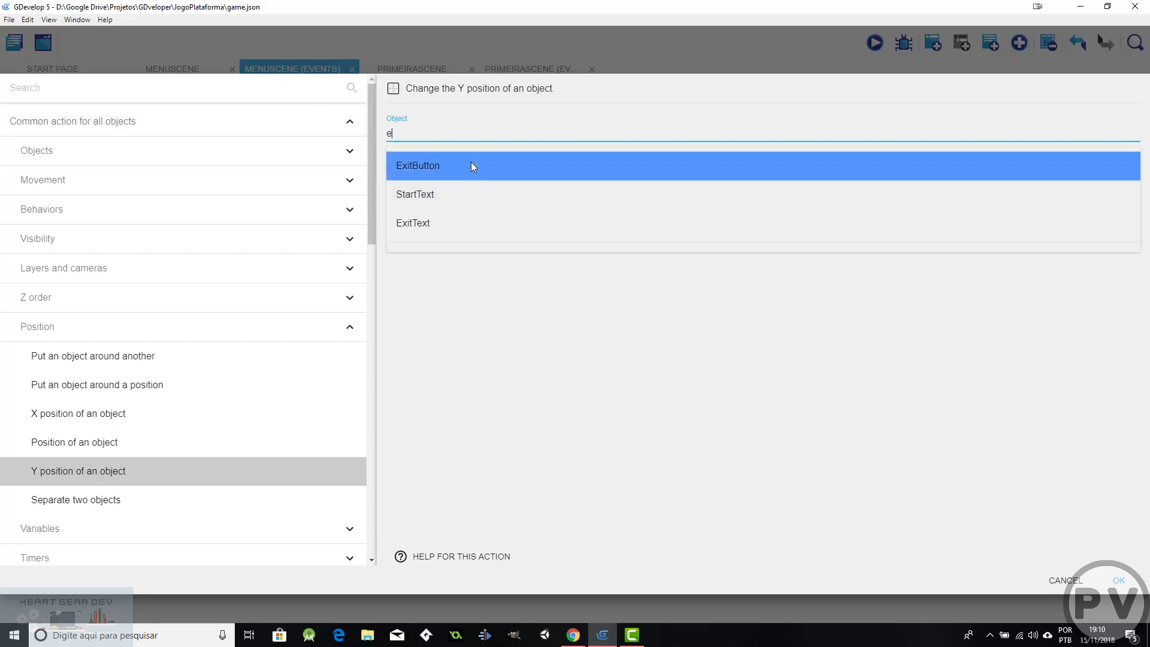
{"action": "type", "text": "x"}
{"action": "left_click", "coordinate": [423, 221]}
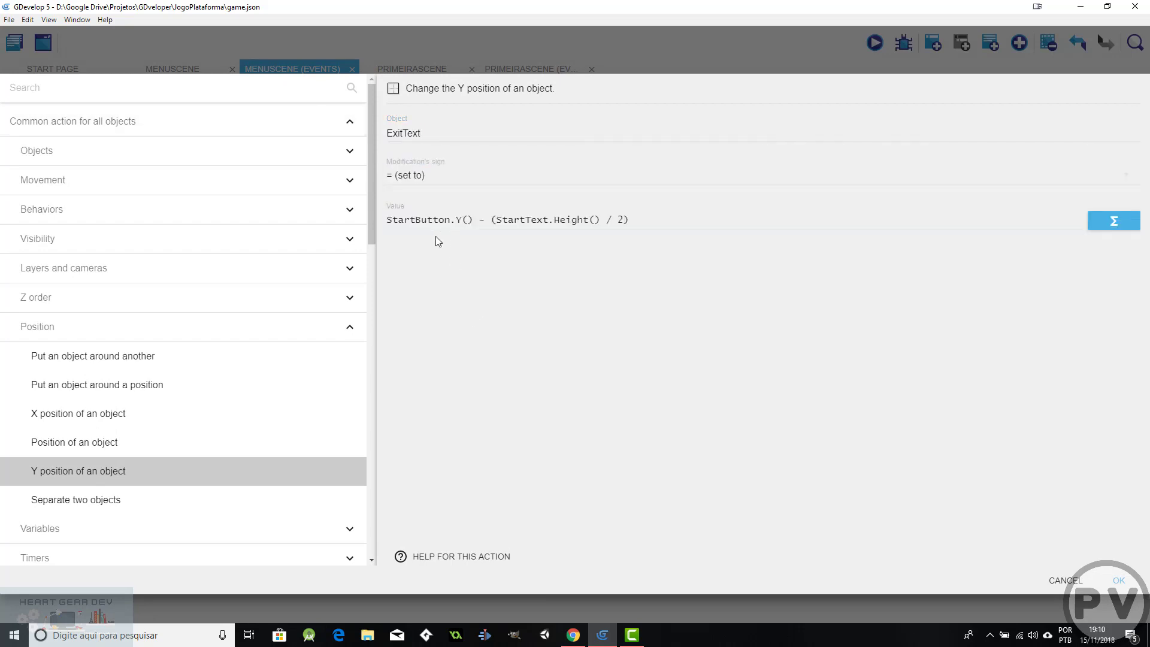
Set the ExitText Y position value to ExitButton.Y() - (ExitText.Height() / 2) and confirm the action.
{"action": "left_click", "coordinate": [416, 220]}
{"action": "key", "text": "BackSpace"}
{"action": "key", "text": "BackSpace"}
{"action": "key", "text": "BackSpace"}
{"action": "key", "text": "BackSpace"}
{"action": "key", "text": "BackSpace"}
{"action": "type", "text": "e"}
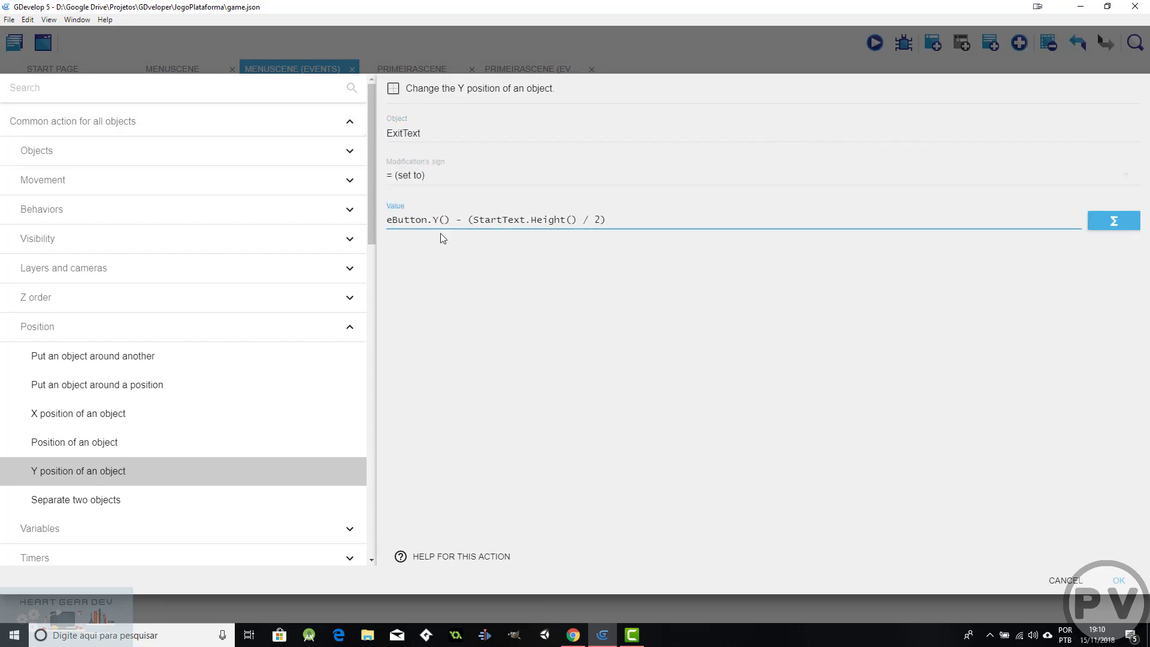
{"action": "key", "text": "BackSpace"}
{"action": "type", "text": "Exit"}
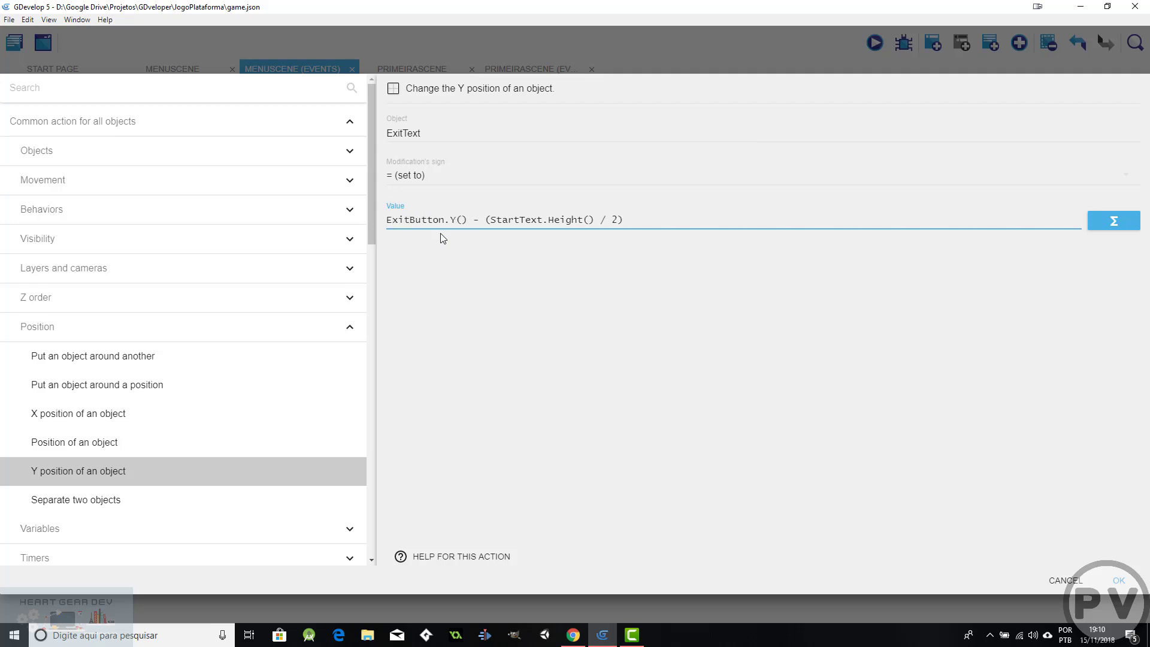
{"action": "key", "text": "Delete"}
{"action": "key", "text": "Delete"}
{"action": "key", "text": "Delete"}
{"action": "key", "text": "Delete"}
{"action": "key", "text": "Delete"}
{"action": "type", "text": "Exit"}
{"action": "left_click", "coordinate": [1119, 580]}
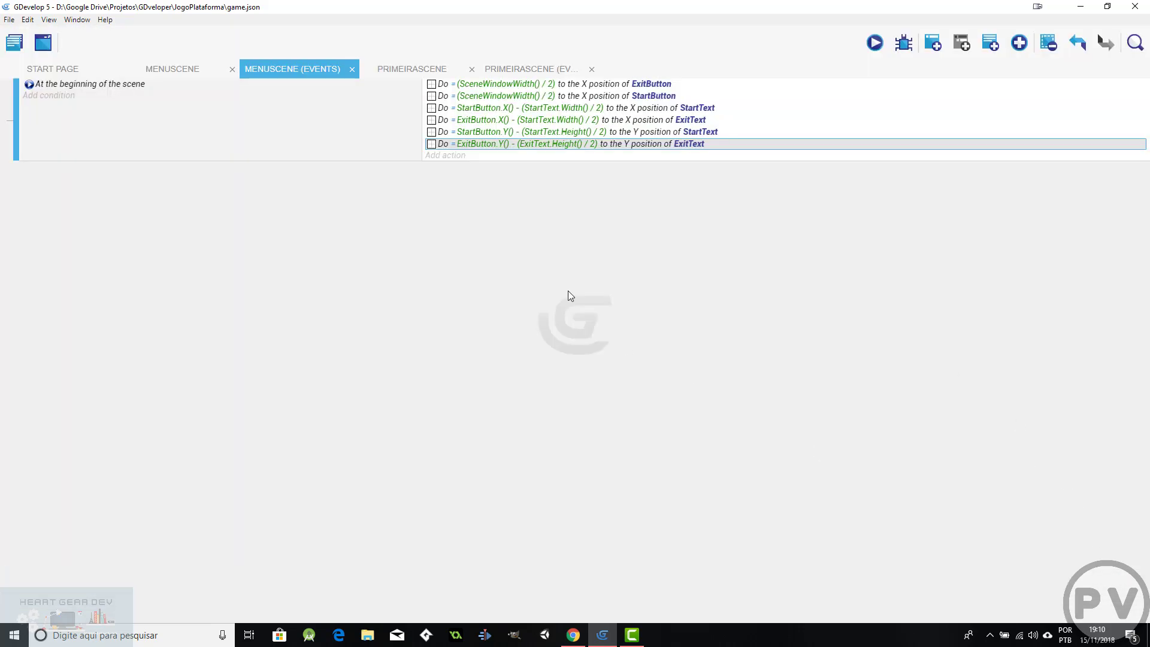
Preview the MenuScene to check the alignment of the button texts, and close the preview.
{"action": "left_click", "coordinate": [192, 70]}
{"action": "left_click", "coordinate": [817, 43]}
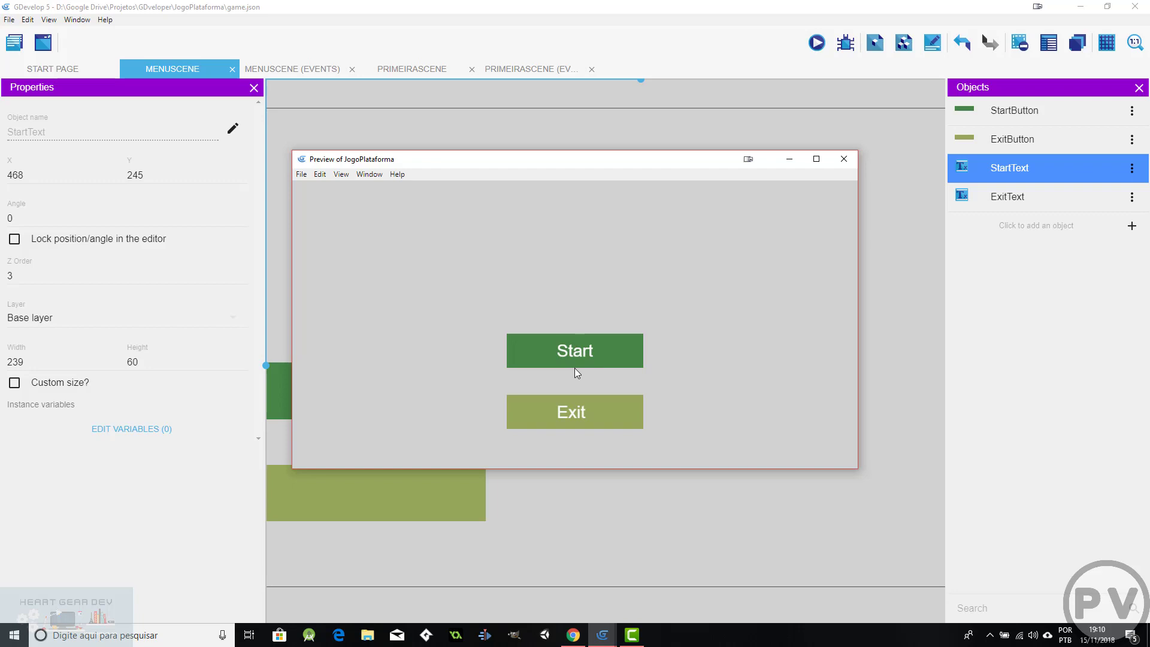
{"action": "left_click", "coordinate": [850, 163]}
View the PrimeiraScene events, return to the MenuScene events and select the scene-start event.
{"action": "left_click", "coordinate": [514, 69]}
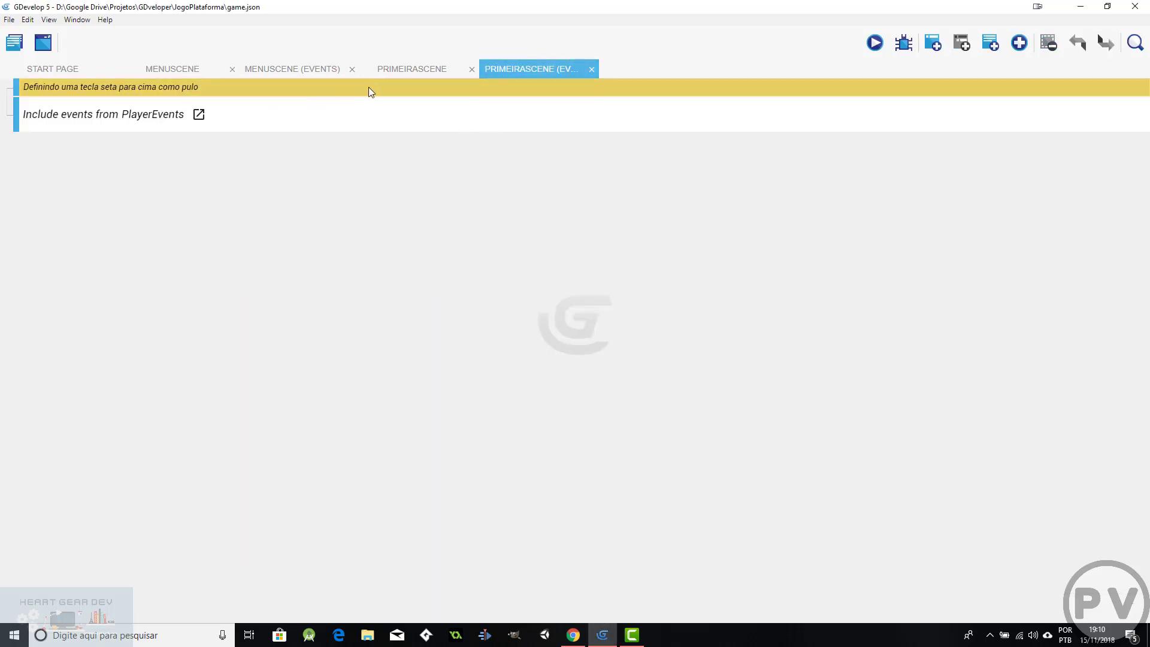
{"action": "left_click", "coordinate": [267, 67]}
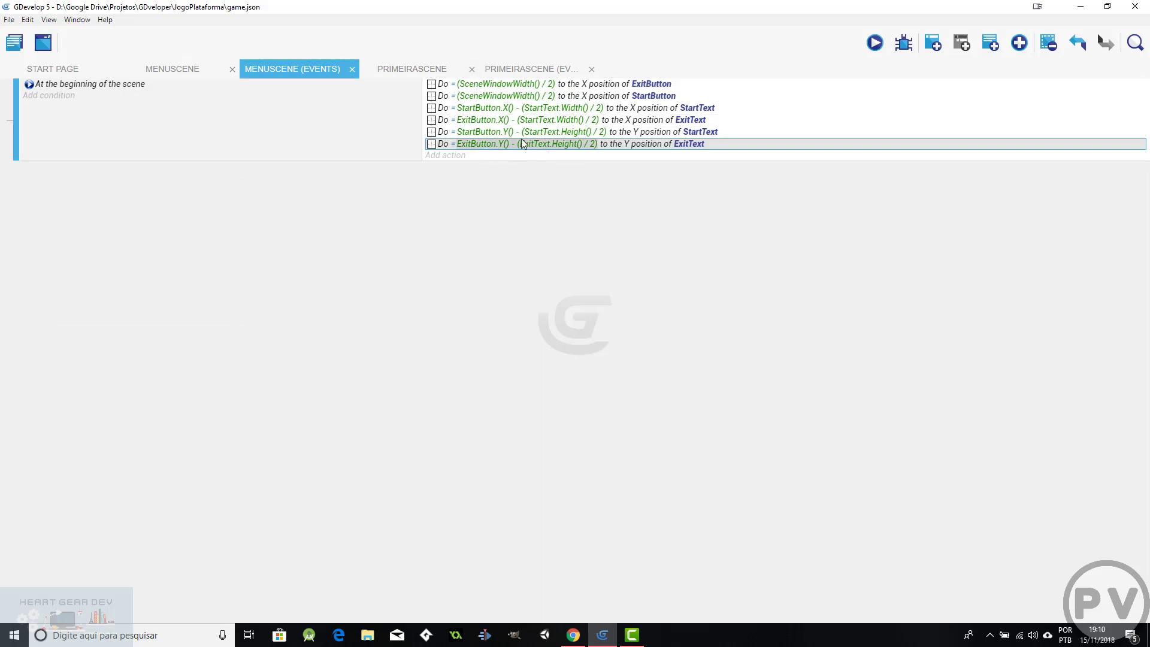
{"action": "left_click", "coordinate": [192, 145]}
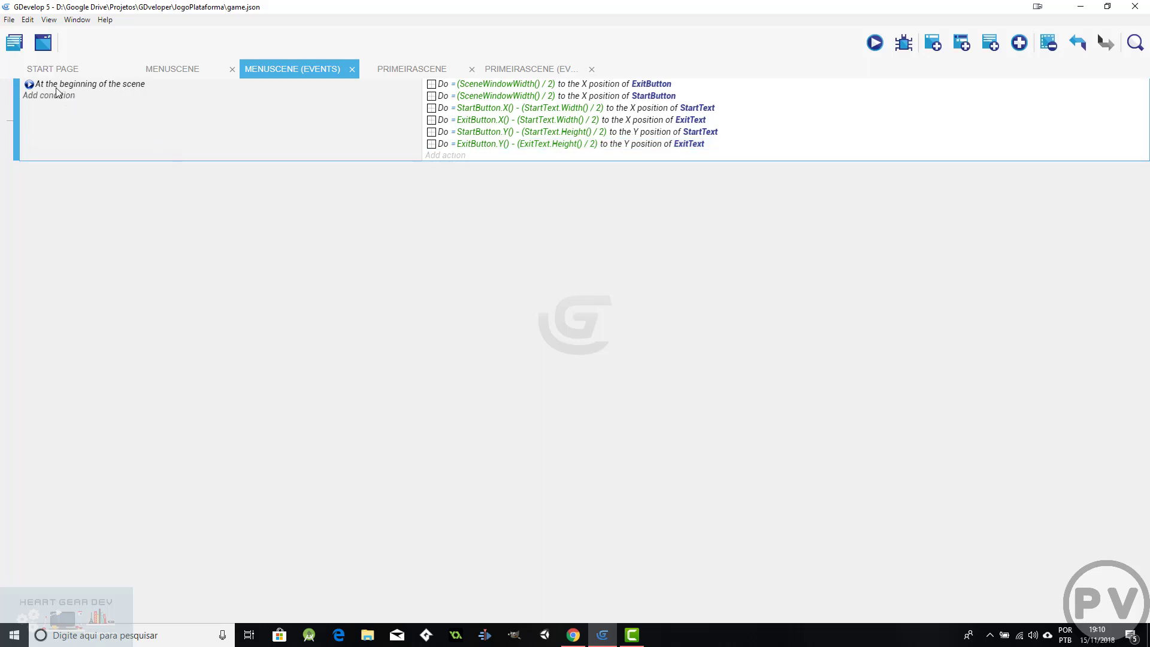